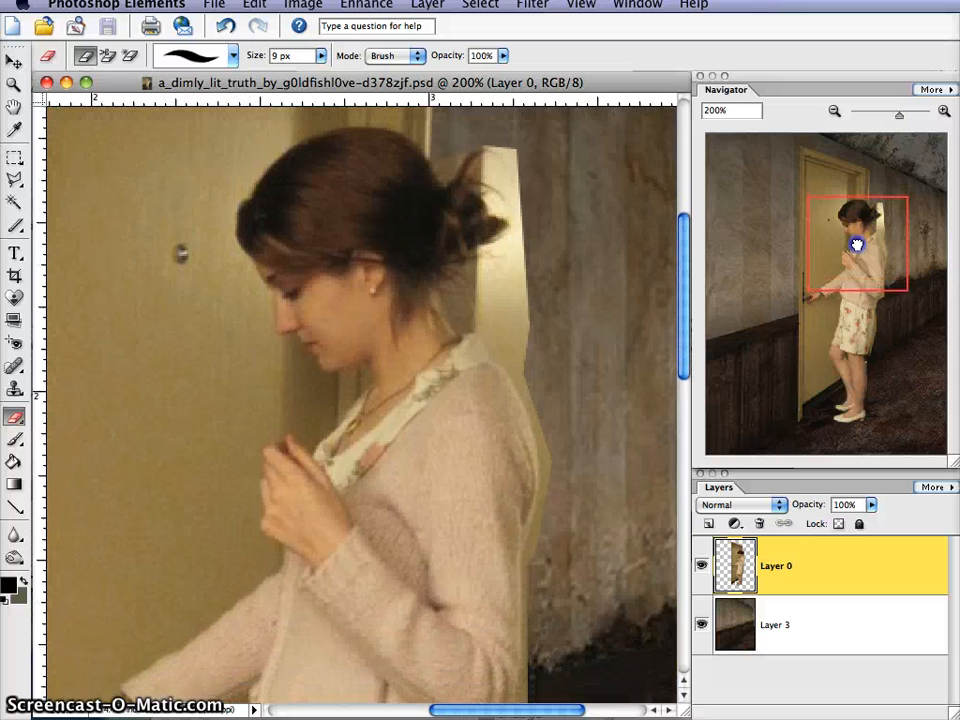
# Step: Erase the leftover background along the woman's shoulder and upper back on Layer 0 with the 9 px Eraser
pyautogui.click(945, 110)
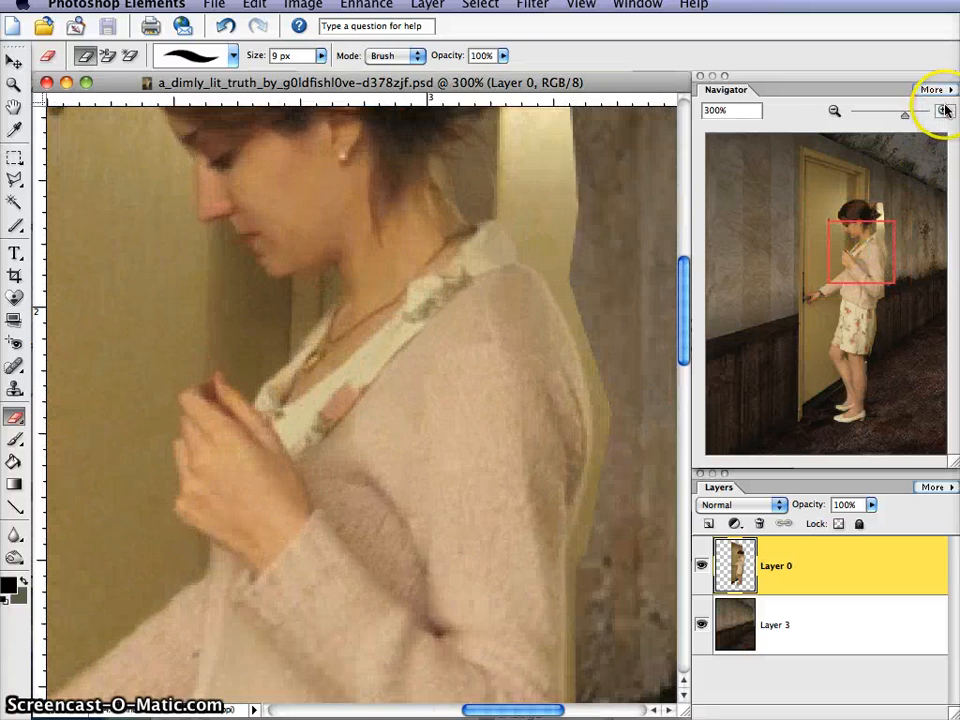
pyautogui.click(945, 110)
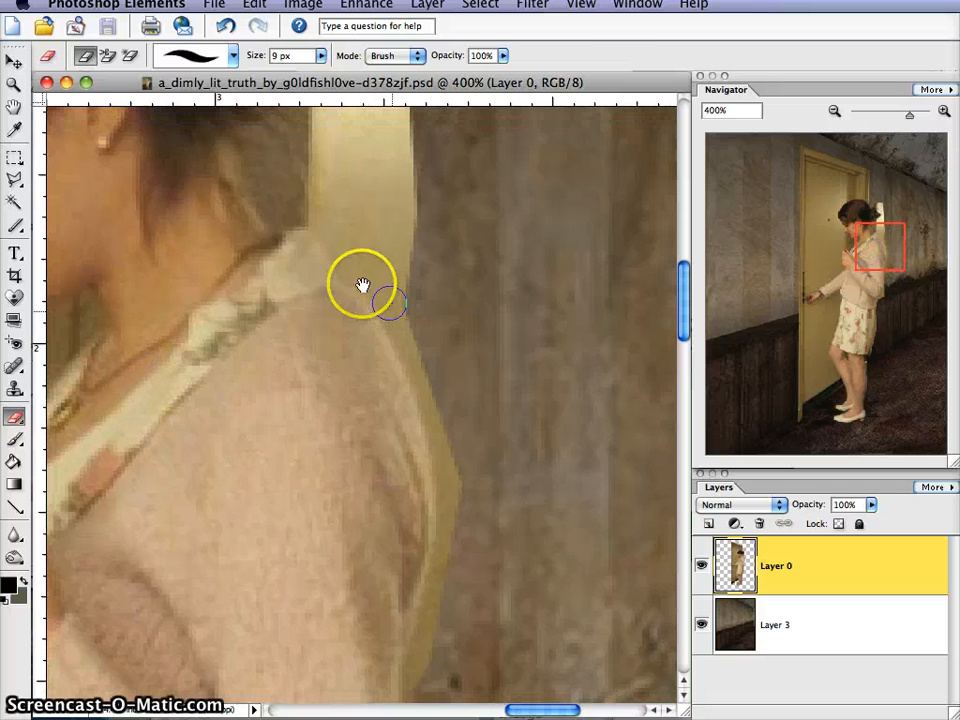
pyautogui.moveTo(362, 286)
pyautogui.mouseDown()
pyautogui.moveTo(403, 336)
pyautogui.moveTo(397, 306)
pyautogui.moveTo(415, 346)
pyautogui.moveTo(380, 305)
pyautogui.moveTo(412, 367)
pyautogui.mouseUp()
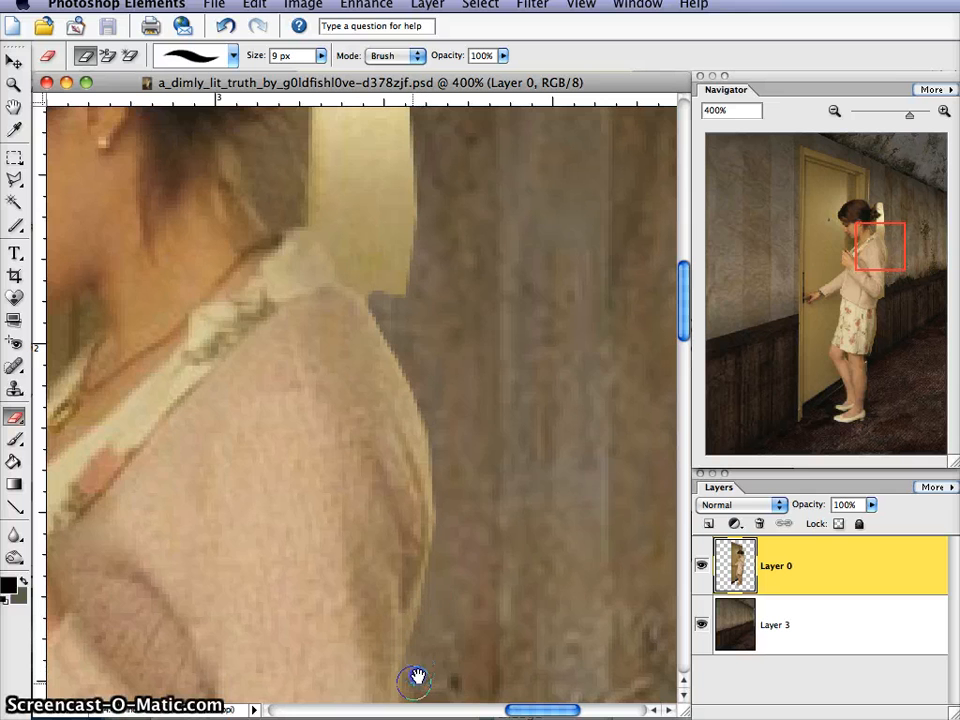
# Step: Erase the yellowish background fringe along the woman's lower back and around her bent elbow
pyautogui.moveTo(892, 275); pyautogui.dragTo(872, 283)
pyautogui.click(485, 272)
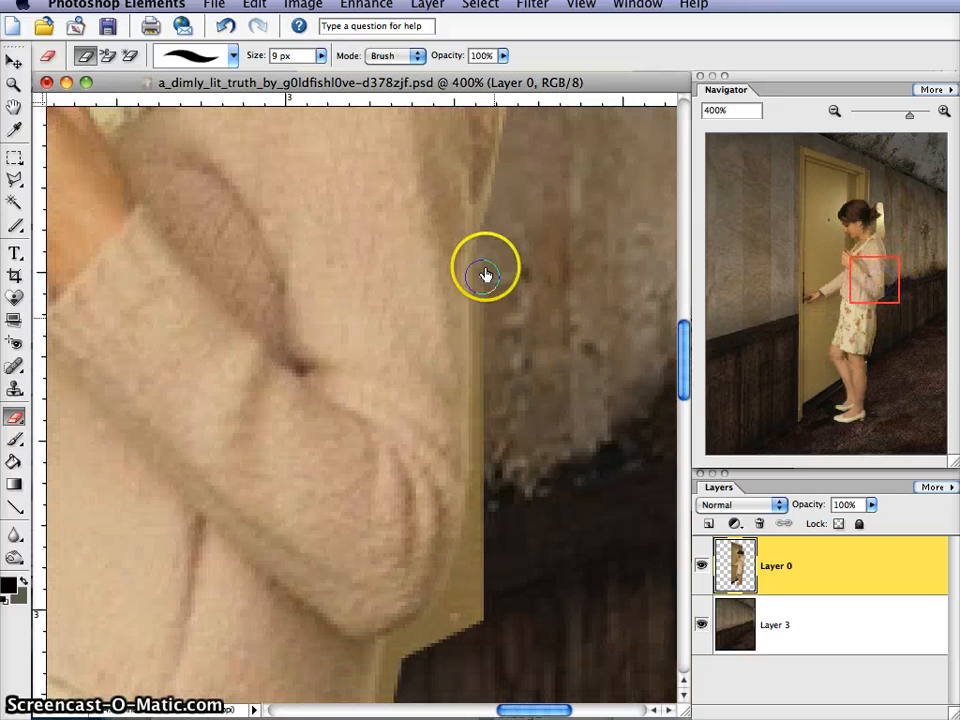
pyautogui.click(480, 271)
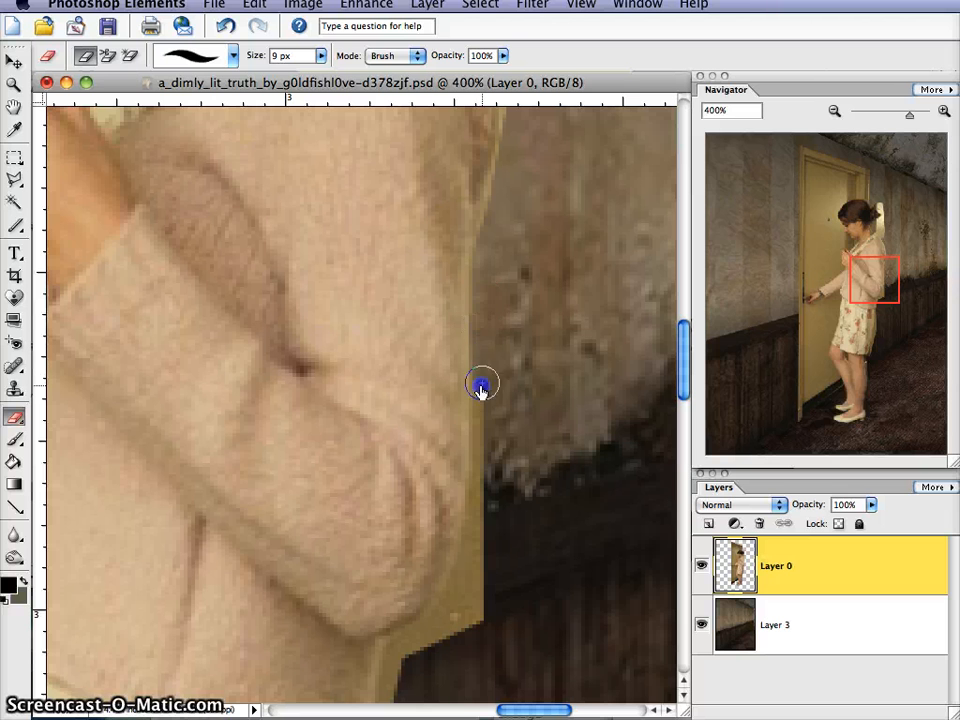
pyautogui.moveTo(481, 389); pyautogui.dragTo(480, 384)
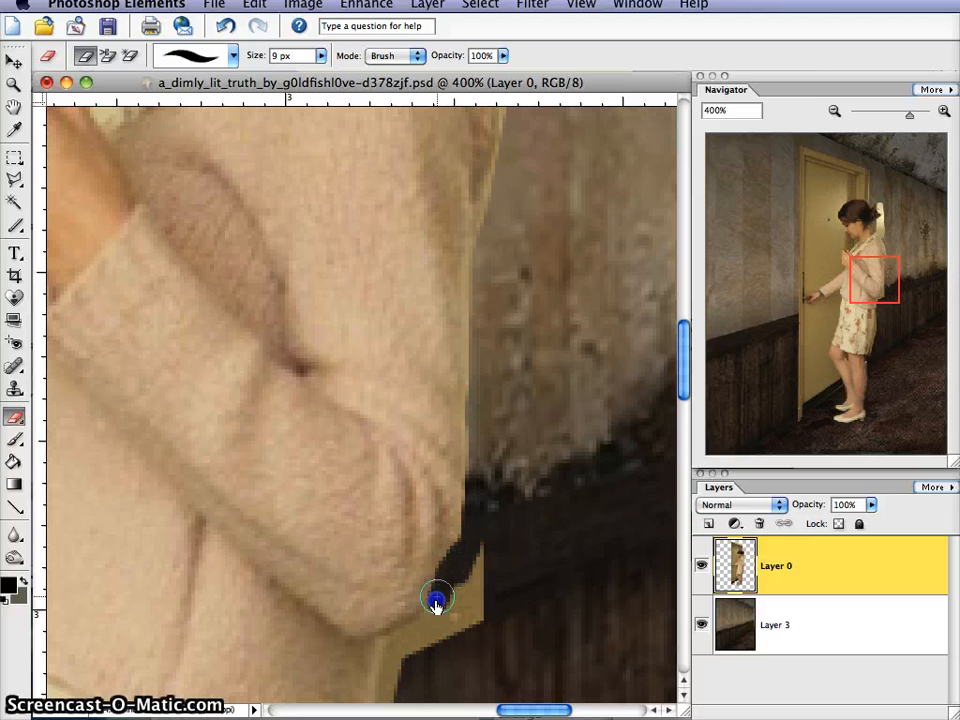
pyautogui.moveTo(416, 626)
pyautogui.mouseDown()
pyautogui.moveTo(399, 628)
pyautogui.moveTo(386, 657)
pyautogui.mouseUp()
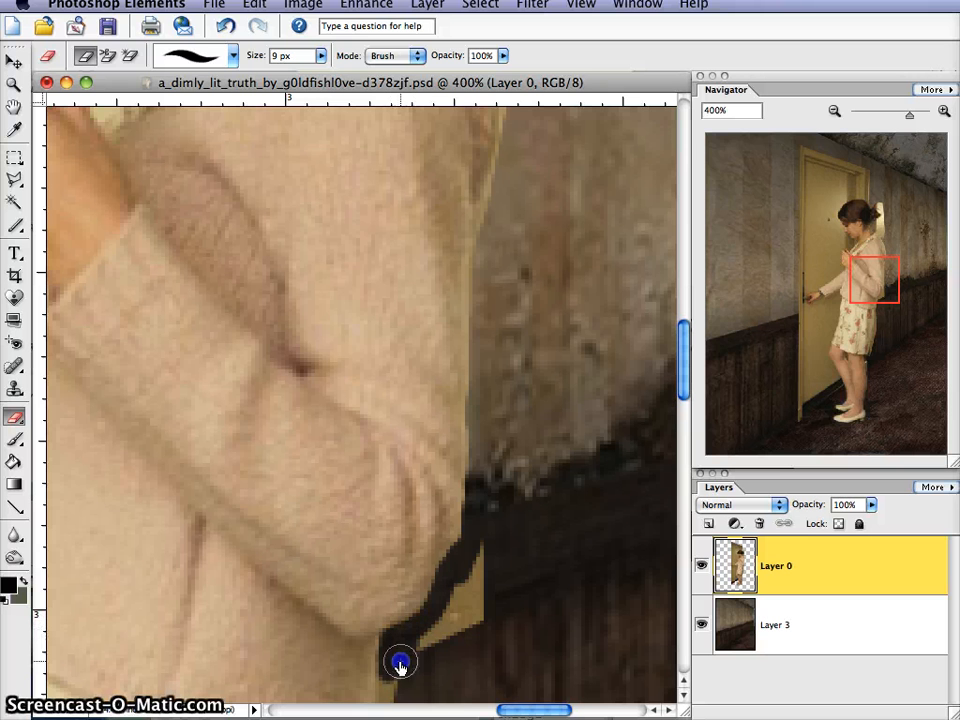
pyautogui.moveTo(440, 636); pyautogui.dragTo(474, 624)
# Step: Erase the background fringe from below the elbow down past the cardigan hem to the top of the skirt
pyautogui.moveTo(872, 280); pyautogui.dragTo(861, 306)
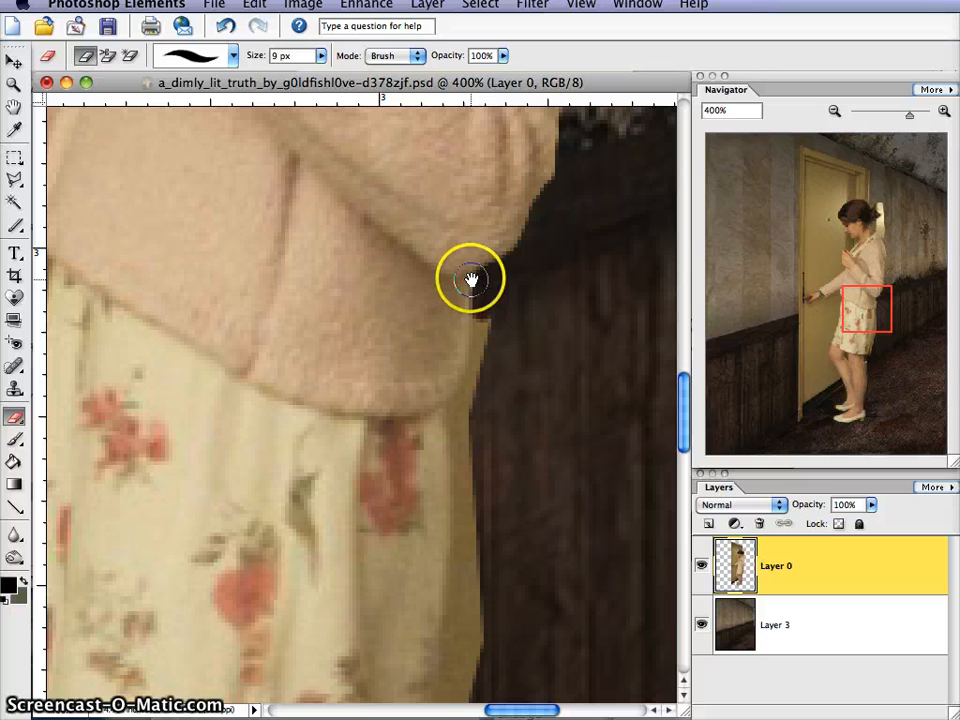
pyautogui.moveTo(472, 281); pyautogui.dragTo(475, 303)
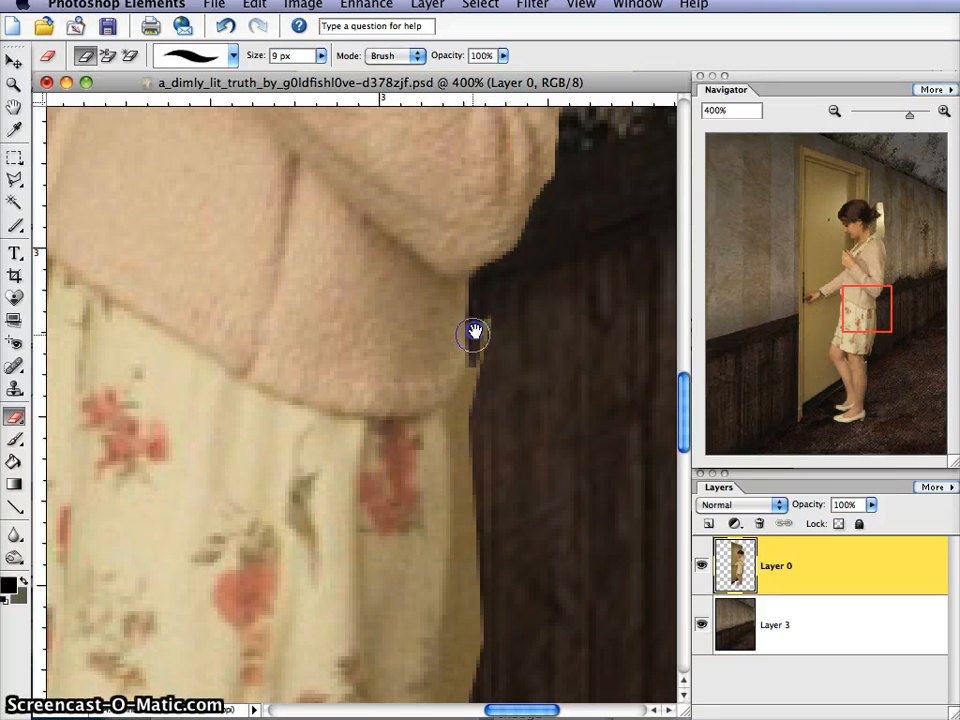
pyautogui.moveTo(474, 331); pyautogui.dragTo(455, 399)
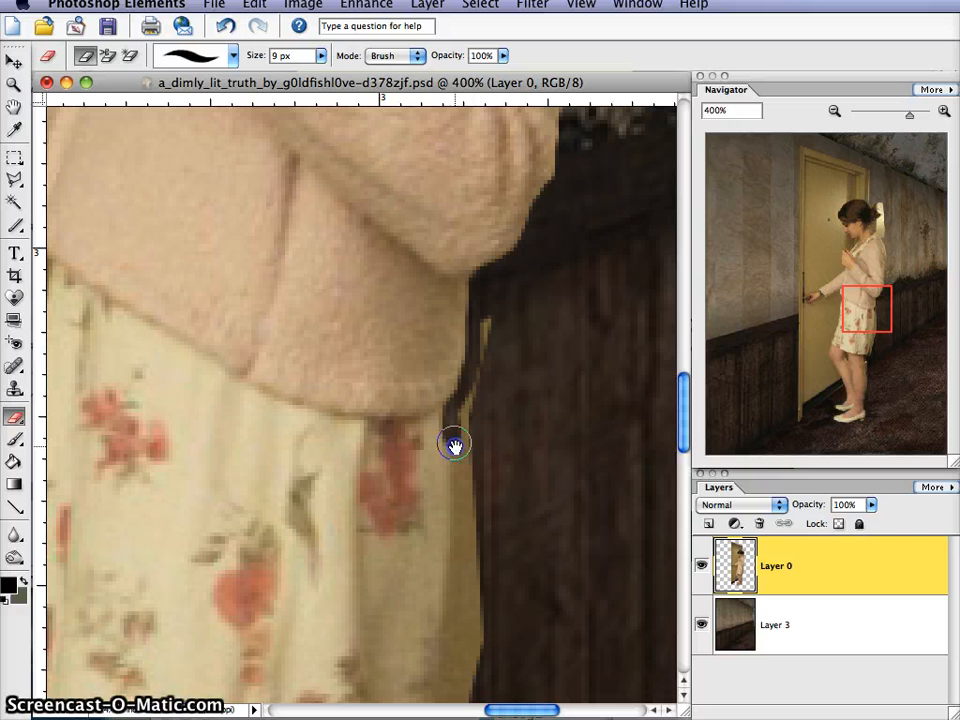
pyautogui.moveTo(454, 446); pyautogui.dragTo(459, 490)
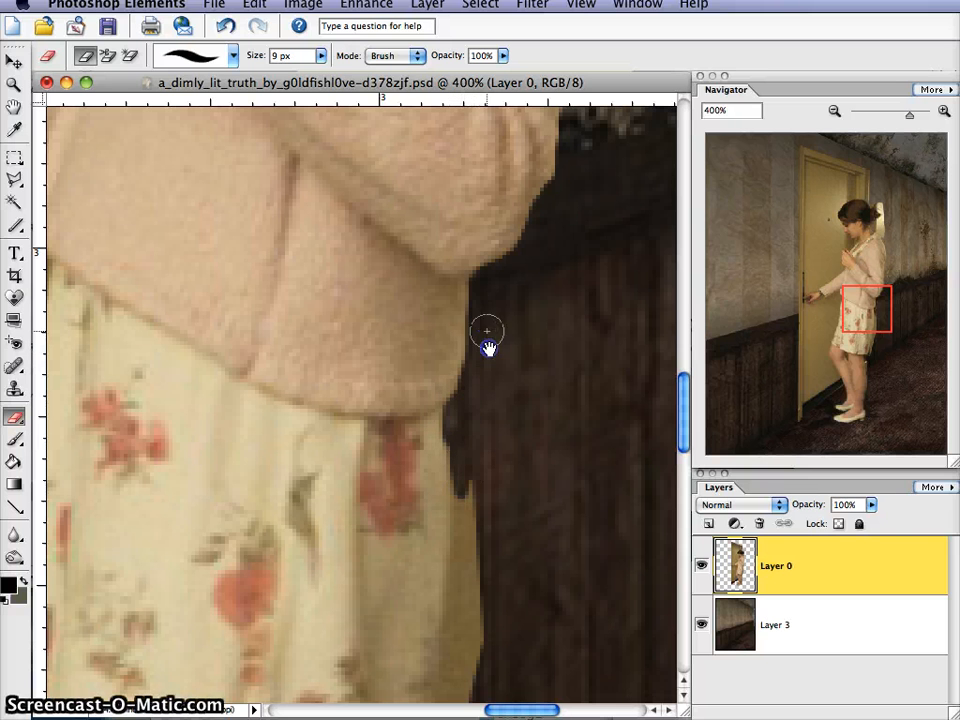
# Step: Erase the remaining background strip along the back edge of the floral skirt
pyautogui.moveTo(855, 310); pyautogui.dragTo(861, 333)
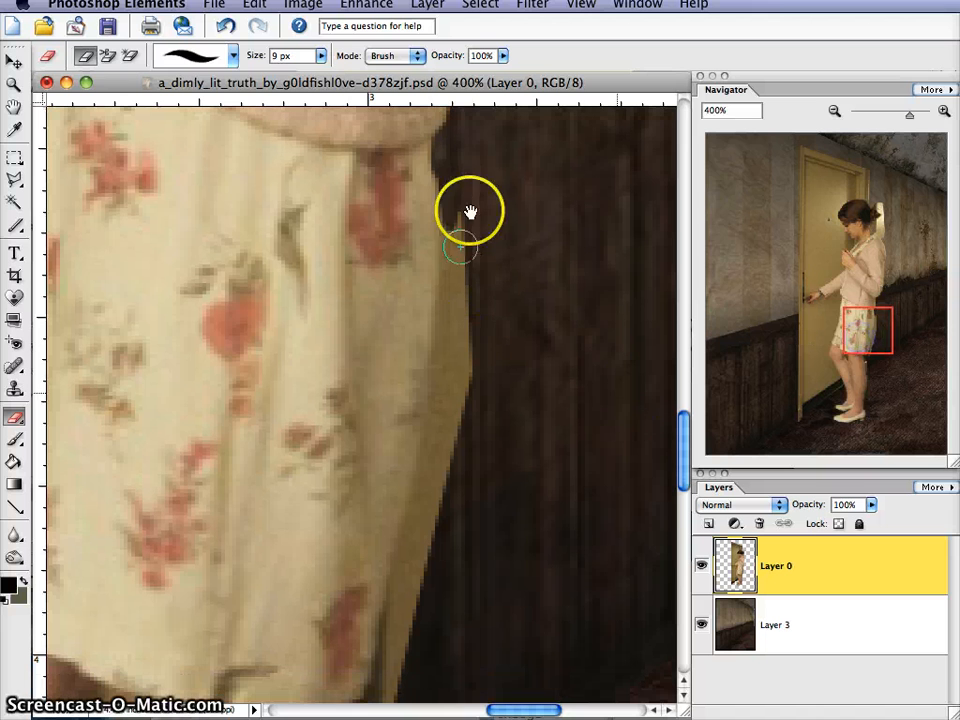
pyautogui.moveTo(470, 212)
pyautogui.mouseDown()
pyautogui.moveTo(441, 170)
pyautogui.moveTo(454, 275)
pyautogui.moveTo(452, 292)
pyautogui.moveTo(452, 240)
pyautogui.moveTo(436, 425)
pyautogui.mouseUp()
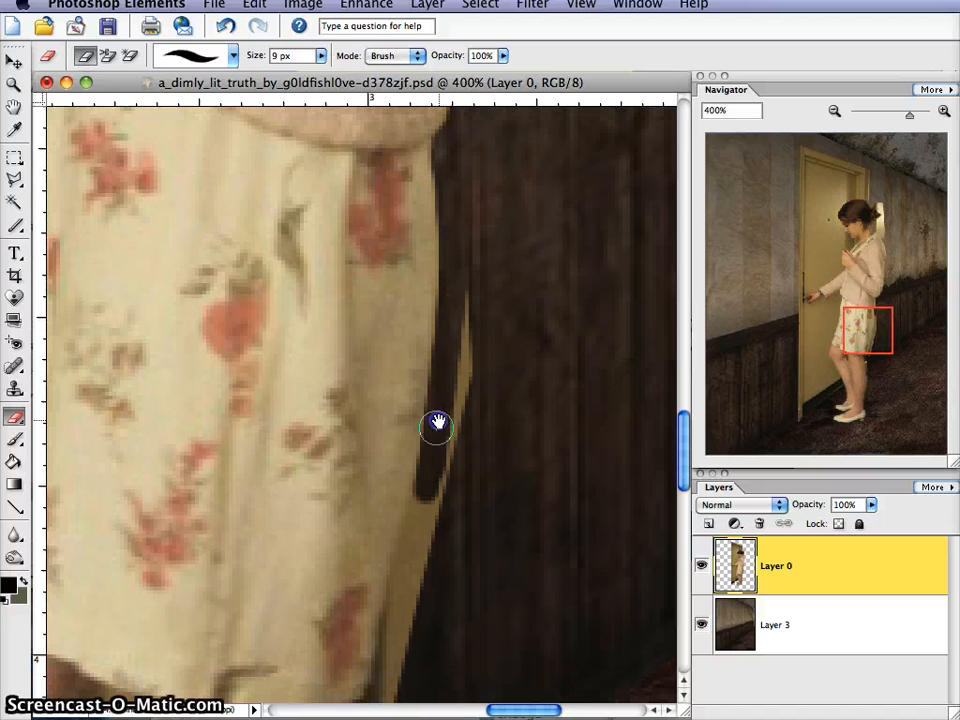
pyautogui.moveTo(415, 529)
pyautogui.mouseDown()
pyautogui.moveTo(424, 489)
pyautogui.moveTo(387, 657)
pyautogui.moveTo(446, 494)
pyautogui.moveTo(471, 342)
pyautogui.mouseUp()
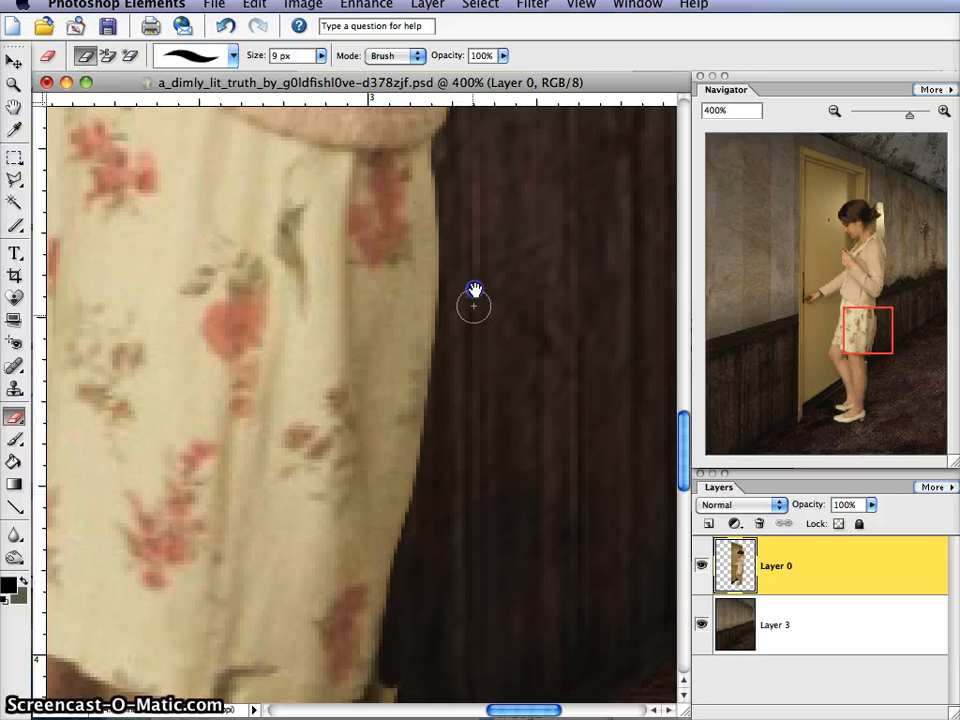
# Step: Erase the background remnants under the skirt's back hem and down the back of the rear leg
pyautogui.moveTo(884, 292)
pyautogui.mouseDown()
pyautogui.moveTo(861, 343)
pyautogui.moveTo(859, 363)
pyautogui.moveTo(866, 358)
pyautogui.mouseUp()
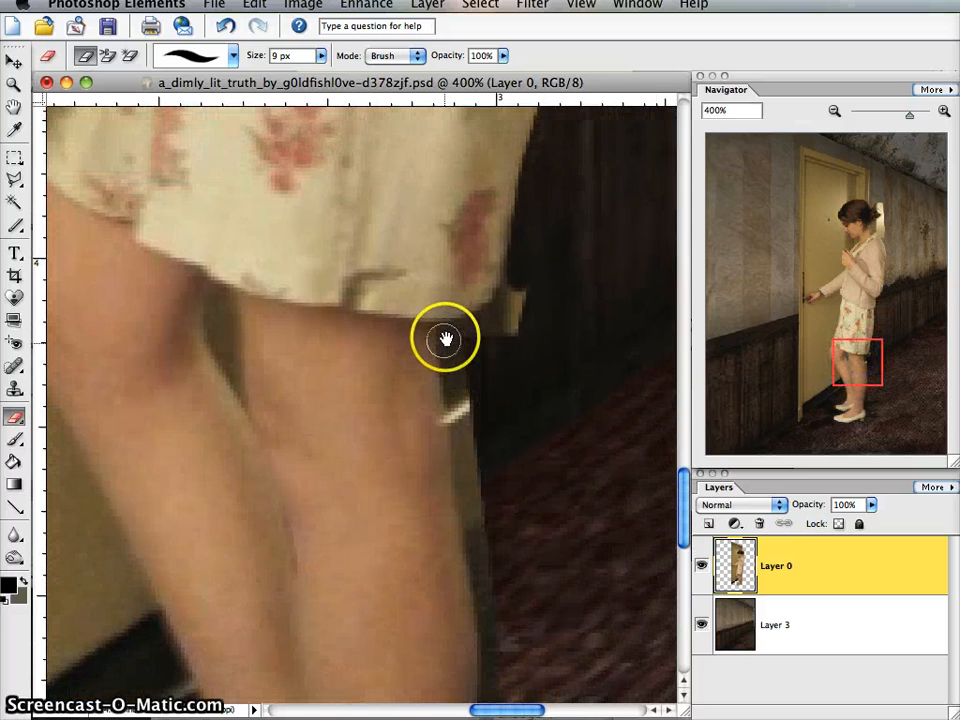
pyautogui.moveTo(444, 327); pyautogui.dragTo(443, 325)
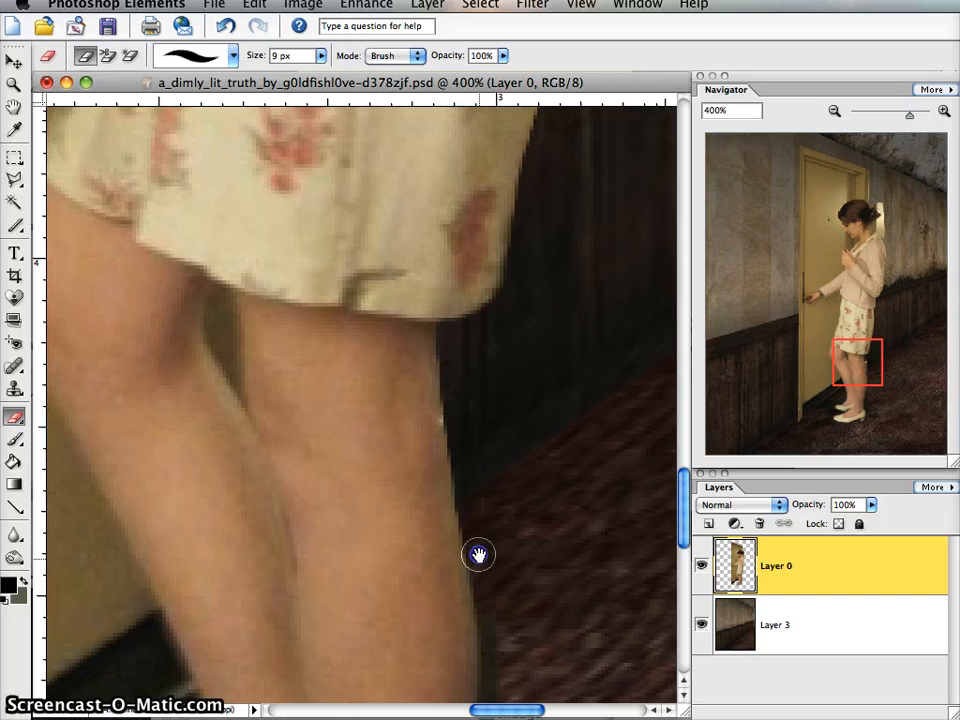
pyautogui.moveTo(838, 364); pyautogui.dragTo(842, 398)
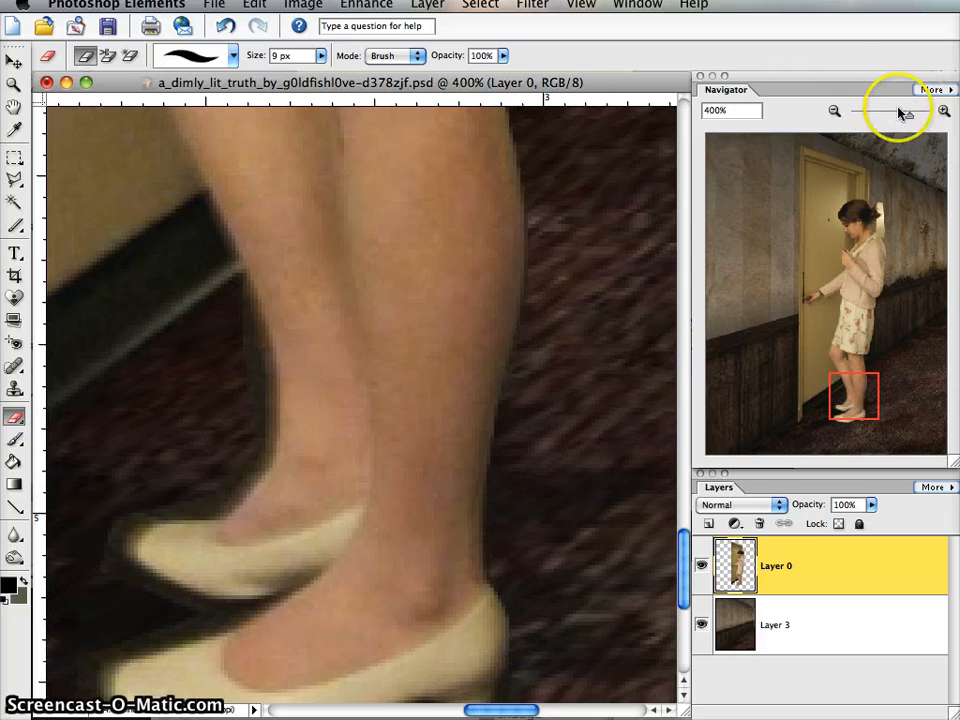
# Step: Erase the pale background along the back of the collar and the lower outer part of the bright strip behind the neck
pyautogui.click(836, 112)
pyautogui.click(836, 112)
pyautogui.click(836, 112)
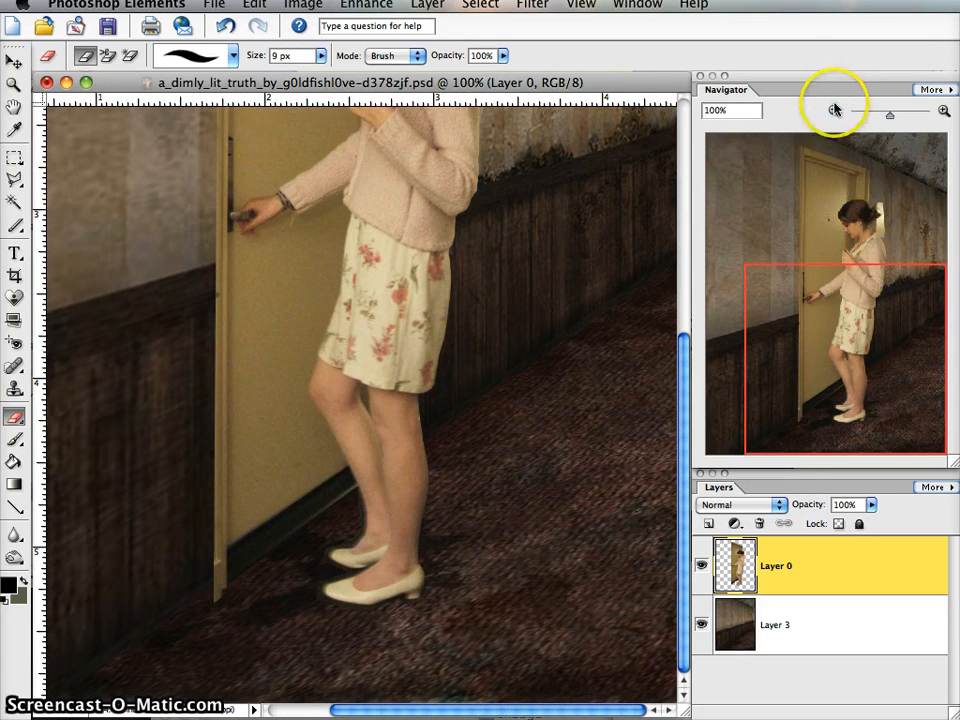
pyautogui.moveTo(875, 368); pyautogui.dragTo(862, 280)
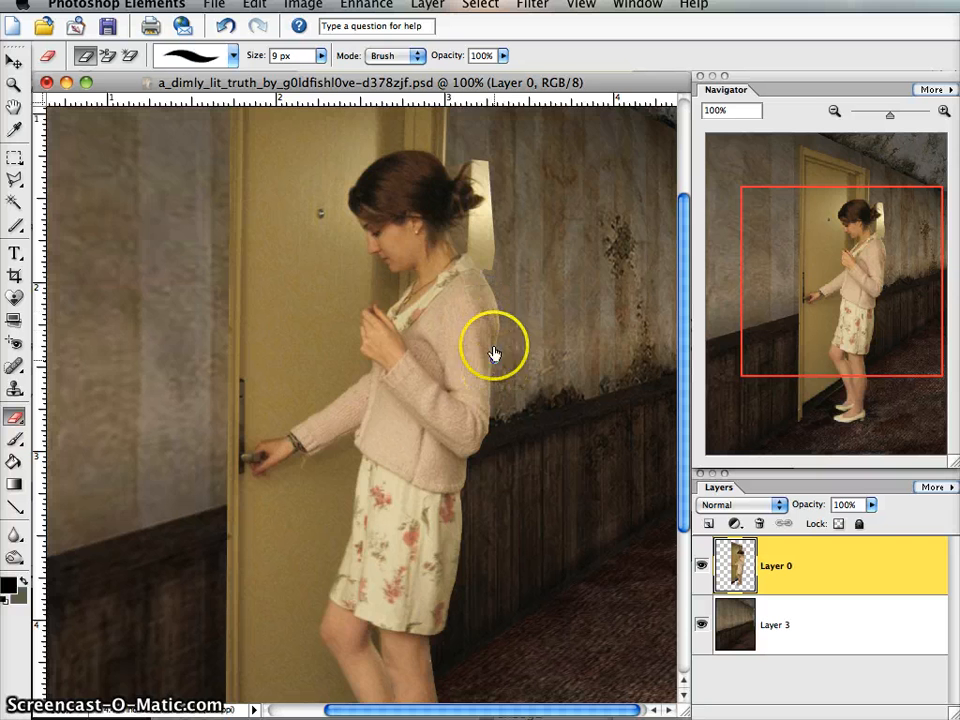
pyautogui.moveTo(487, 289); pyautogui.dragTo(495, 349)
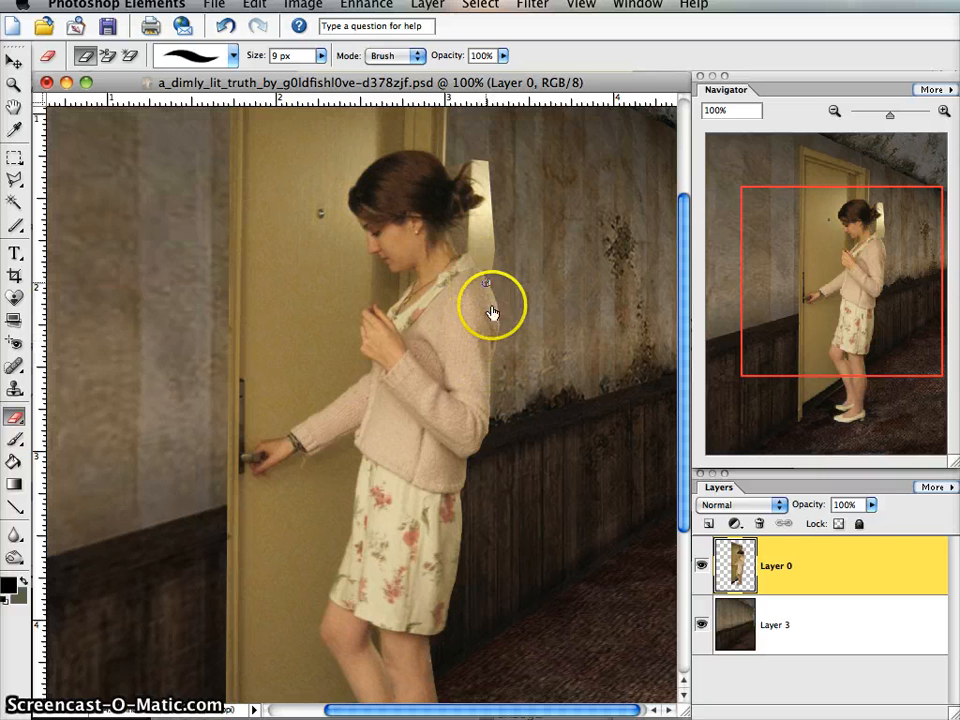
pyautogui.click(944, 111)
pyautogui.click(944, 111)
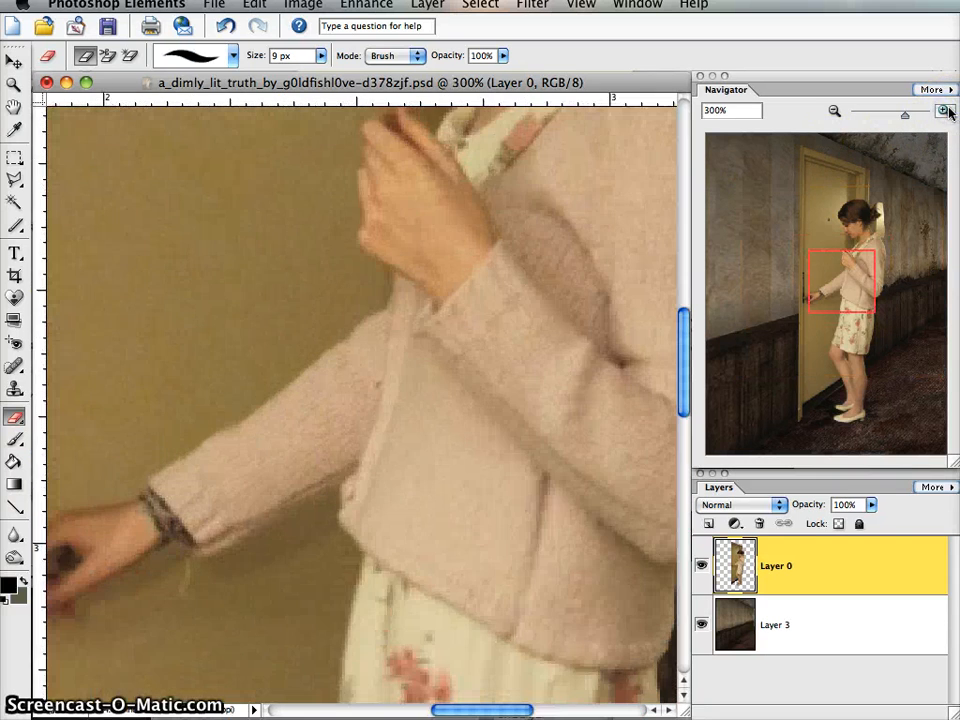
pyautogui.moveTo(799, 268); pyautogui.dragTo(872, 240)
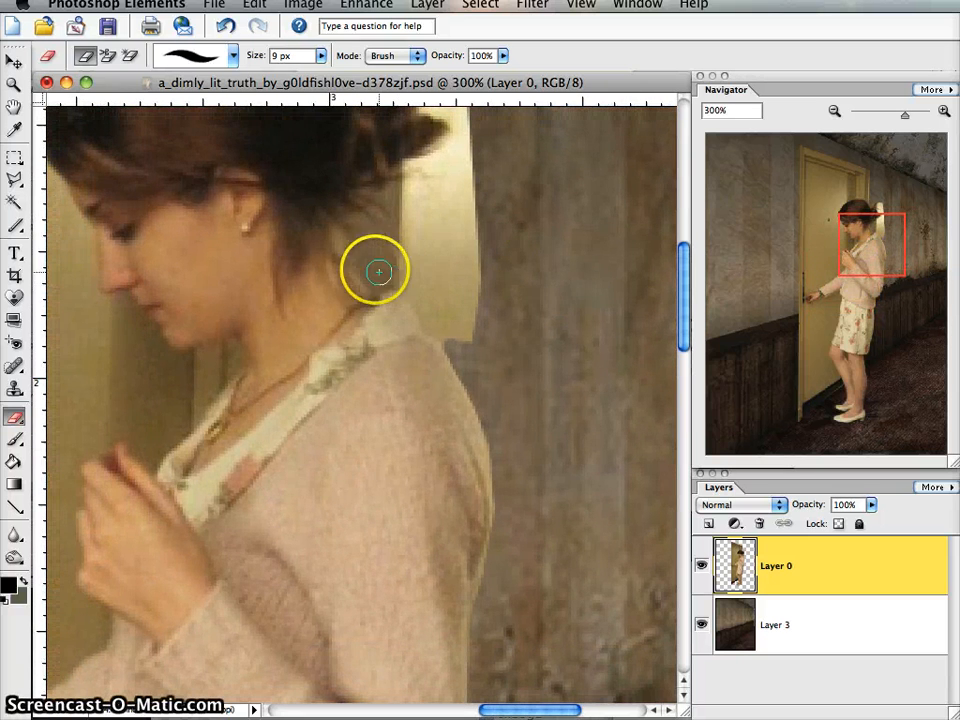
pyautogui.click(390, 282)
pyautogui.moveTo(392, 282); pyautogui.dragTo(413, 292)
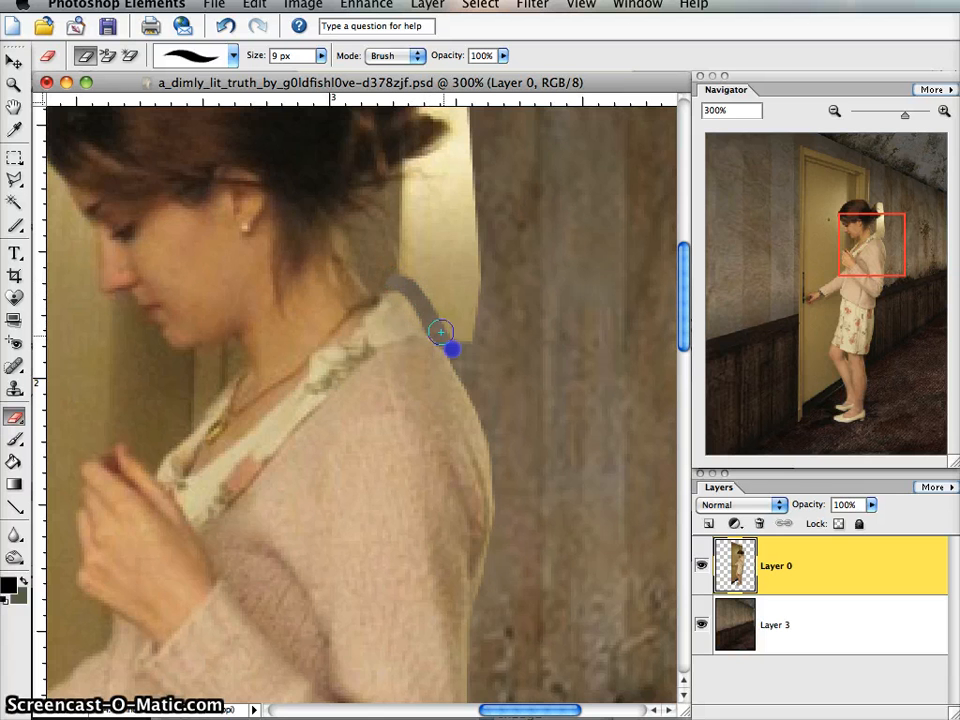
pyautogui.moveTo(462, 330)
pyautogui.mouseDown()
pyautogui.moveTo(469, 293)
pyautogui.moveTo(481, 305)
pyautogui.moveTo(470, 258)
pyautogui.mouseUp()
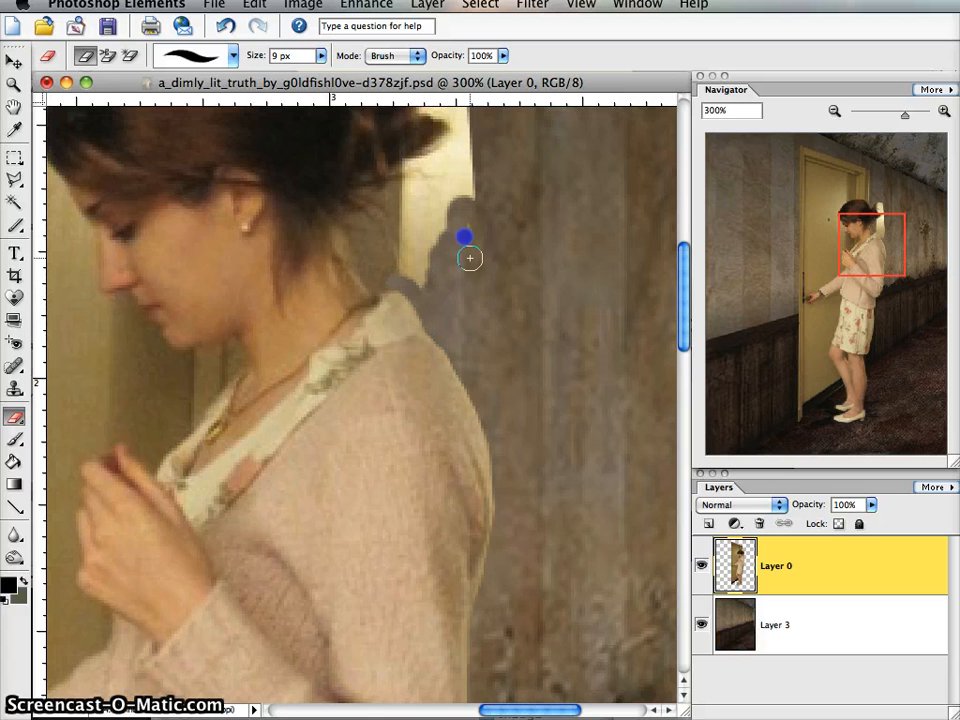
# Step: Set the Eraser opacity to 48% and fade out the background between the crown and the bun's upper loose strand
pyautogui.moveTo(857, 242); pyautogui.dragTo(858, 208)
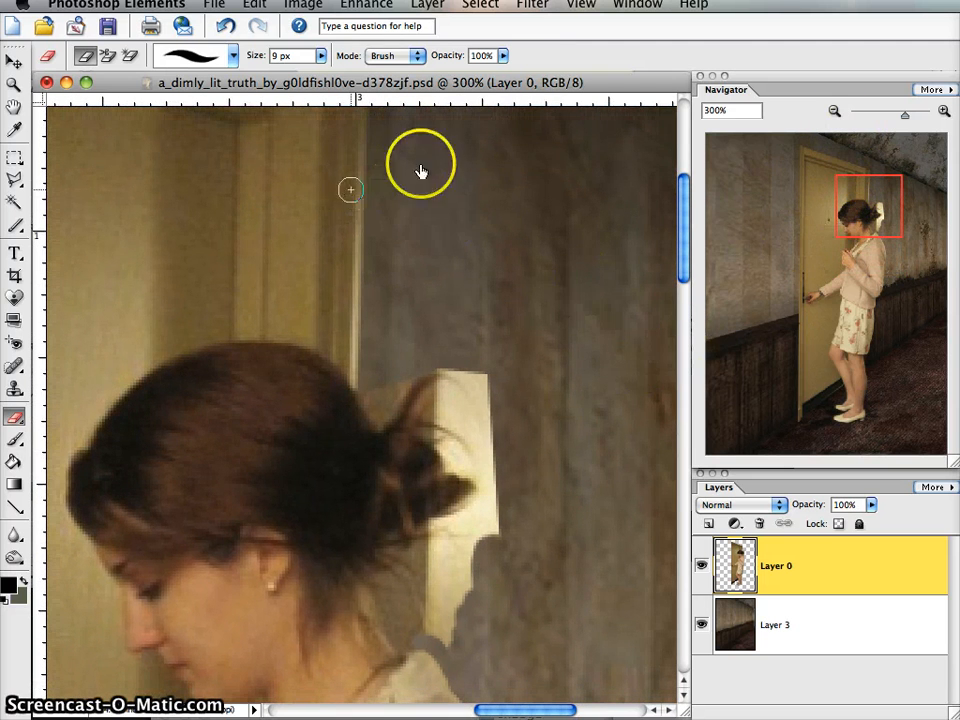
pyautogui.click(503, 56)
pyautogui.moveTo(506, 78); pyautogui.dragTo(456, 72)
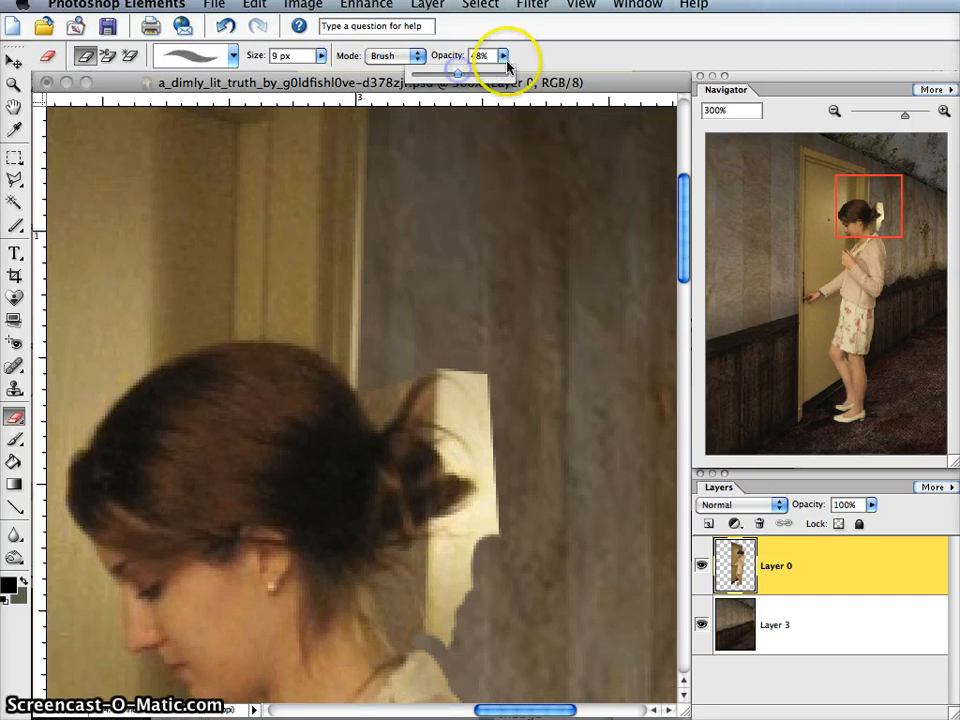
pyautogui.click(943, 111)
pyautogui.click(943, 111)
pyautogui.click(943, 111)
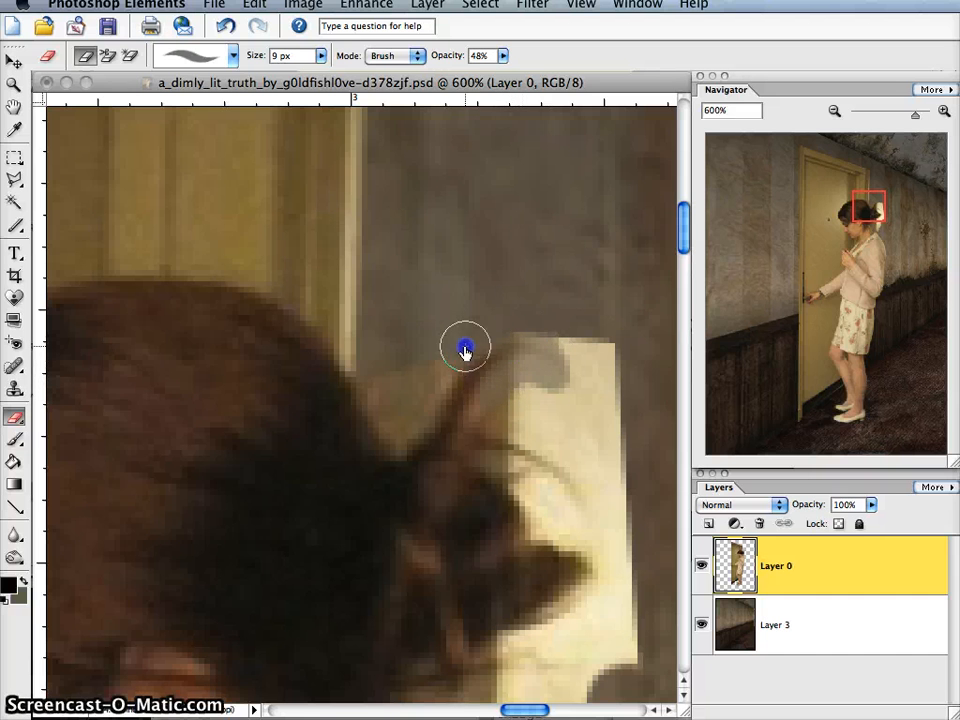
pyautogui.moveTo(418, 406); pyautogui.dragTo(400, 423)
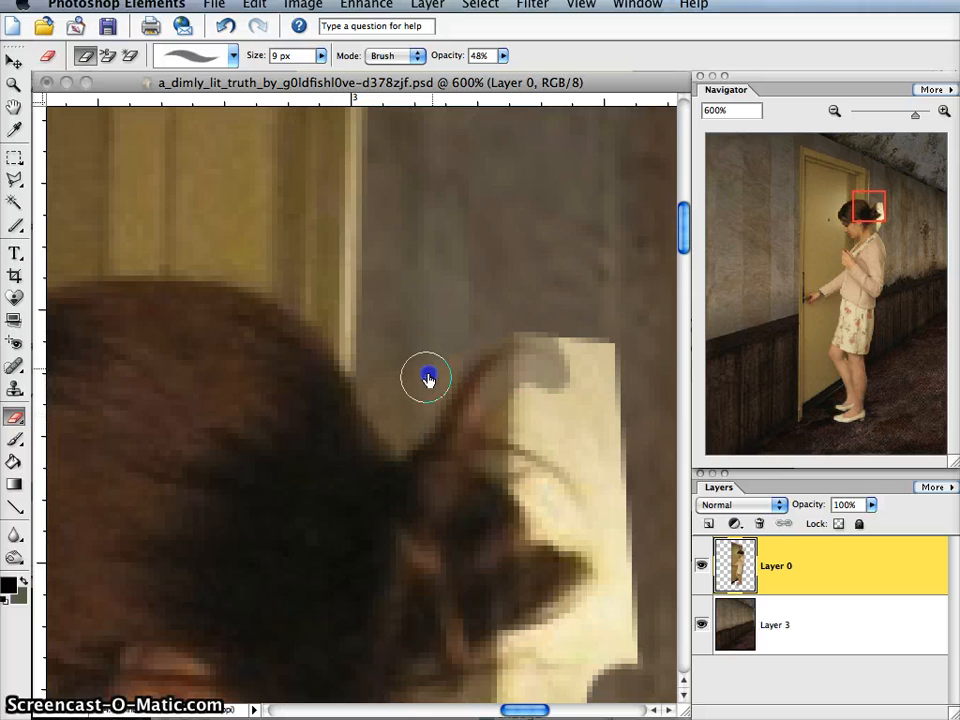
pyautogui.moveTo(428, 378); pyautogui.dragTo(444, 362)
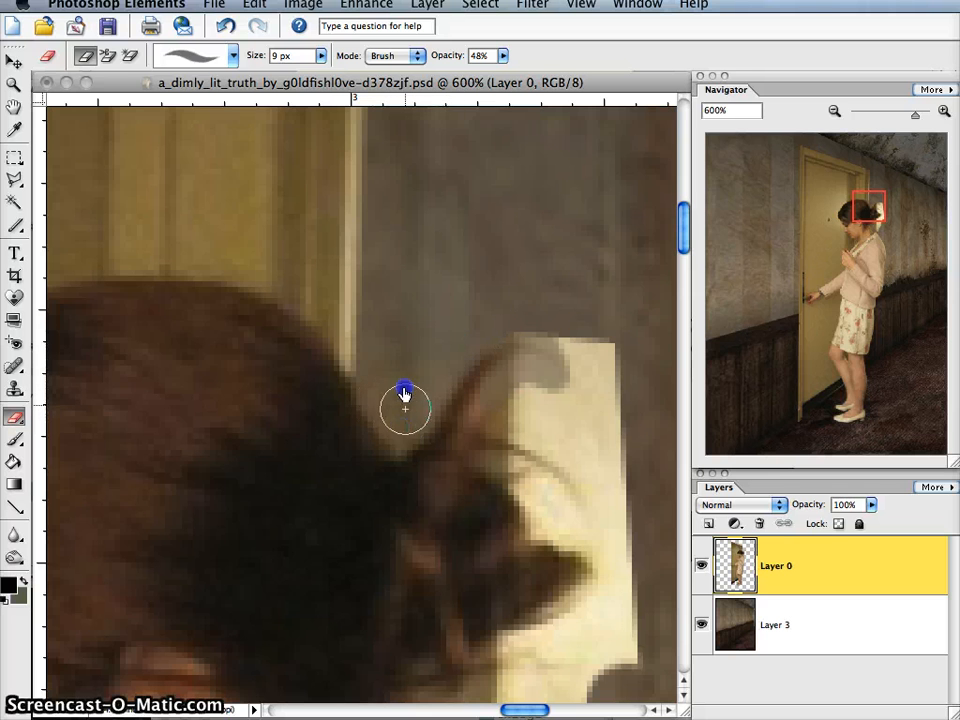
pyautogui.moveTo(386, 398); pyautogui.dragTo(379, 385)
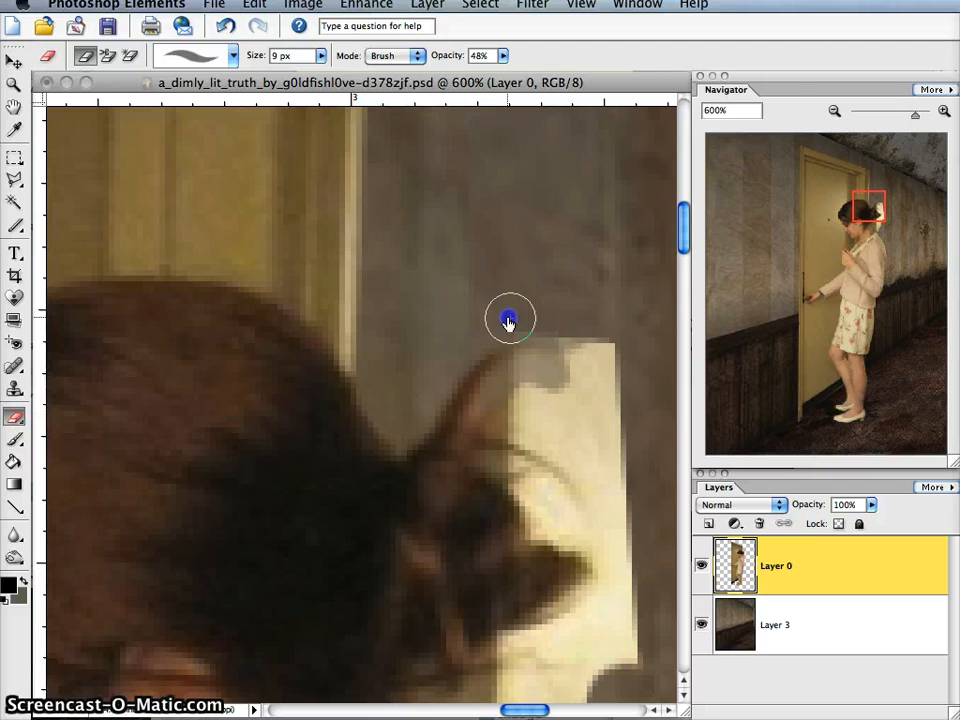
# Step: Fade out the bright background patch above and behind the hair bun with partial-opacity eraser strokes, working around the loose strands
pyautogui.moveTo(583, 355)
pyautogui.mouseDown()
pyautogui.moveTo(561, 334)
pyautogui.moveTo(548, 366)
pyautogui.moveTo(517, 376)
pyautogui.moveTo(495, 408)
pyautogui.moveTo(513, 376)
pyautogui.moveTo(522, 378)
pyautogui.moveTo(503, 384)
pyautogui.moveTo(509, 373)
pyautogui.moveTo(566, 368)
pyautogui.moveTo(586, 342)
pyautogui.moveTo(519, 319)
pyautogui.moveTo(592, 349)
pyautogui.moveTo(579, 323)
pyautogui.moveTo(596, 357)
pyautogui.moveTo(591, 343)
pyautogui.moveTo(606, 340)
pyautogui.moveTo(553, 324)
pyautogui.moveTo(573, 330)
pyautogui.moveTo(544, 366)
pyautogui.moveTo(508, 380)
pyautogui.moveTo(516, 372)
pyautogui.moveTo(495, 392)
pyautogui.moveTo(506, 388)
pyautogui.moveTo(511, 410)
pyautogui.moveTo(559, 394)
pyautogui.moveTo(530, 408)
pyautogui.moveTo(538, 438)
pyautogui.moveTo(511, 424)
pyautogui.moveTo(573, 464)
pyautogui.moveTo(543, 437)
pyautogui.moveTo(555, 442)
pyautogui.moveTo(595, 508)
pyautogui.moveTo(527, 433)
pyautogui.moveTo(563, 471)
pyautogui.moveTo(525, 464)
pyautogui.moveTo(533, 462)
pyautogui.moveTo(493, 474)
pyautogui.moveTo(478, 460)
pyautogui.moveTo(518, 466)
pyautogui.moveTo(538, 516)
pyautogui.moveTo(547, 510)
pyautogui.moveTo(555, 526)
pyautogui.moveTo(563, 510)
pyautogui.moveTo(589, 536)
pyautogui.moveTo(624, 484)
pyautogui.moveTo(576, 448)
pyautogui.moveTo(523, 428)
pyautogui.moveTo(574, 422)
pyautogui.moveTo(617, 446)
pyautogui.moveTo(596, 353)
pyautogui.moveTo(539, 352)
pyautogui.mouseUp()
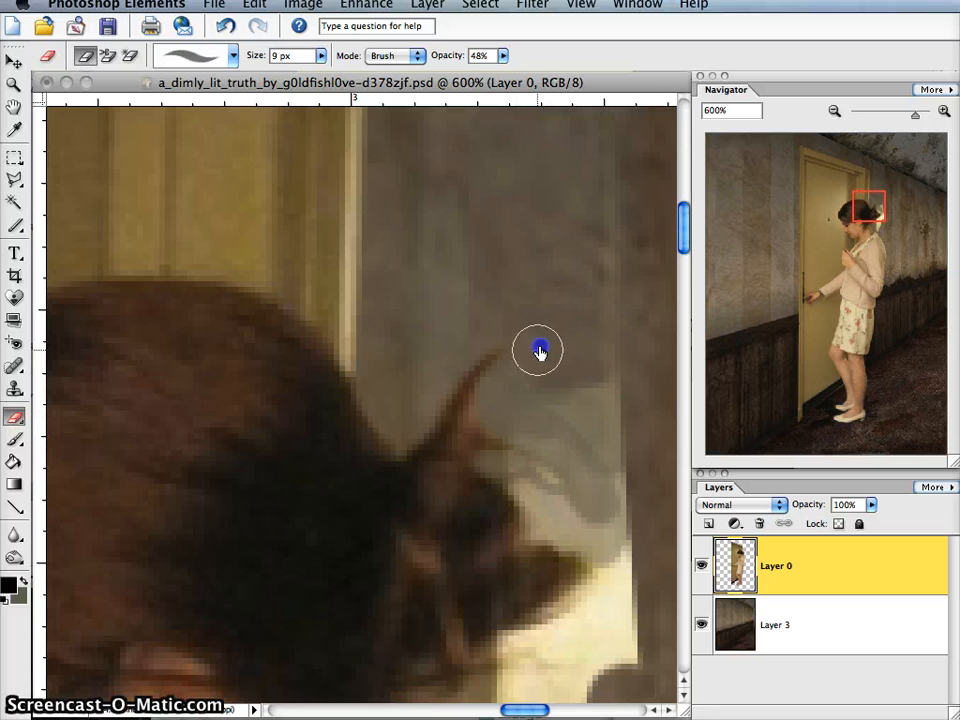
pyautogui.moveTo(510, 392)
pyautogui.mouseDown()
pyautogui.moveTo(550, 423)
pyautogui.moveTo(575, 372)
pyautogui.moveTo(584, 467)
pyautogui.moveTo(599, 421)
pyautogui.moveTo(615, 535)
pyautogui.moveTo(616, 388)
pyautogui.moveTo(616, 436)
pyautogui.moveTo(598, 347)
pyautogui.moveTo(581, 412)
pyautogui.moveTo(559, 369)
pyautogui.moveTo(550, 411)
pyautogui.moveTo(531, 386)
pyautogui.moveTo(553, 380)
pyautogui.moveTo(579, 415)
pyautogui.moveTo(598, 403)
pyautogui.moveTo(583, 451)
pyautogui.moveTo(602, 453)
pyautogui.moveTo(607, 476)
pyautogui.moveTo(611, 447)
pyautogui.moveTo(616, 515)
pyautogui.moveTo(531, 479)
pyautogui.moveTo(517, 477)
pyautogui.moveTo(562, 500)
pyautogui.moveTo(528, 496)
pyautogui.moveTo(515, 483)
pyautogui.moveTo(540, 518)
pyautogui.moveTo(572, 529)
pyautogui.moveTo(564, 533)
pyautogui.moveTo(590, 483)
pyautogui.mouseUp()
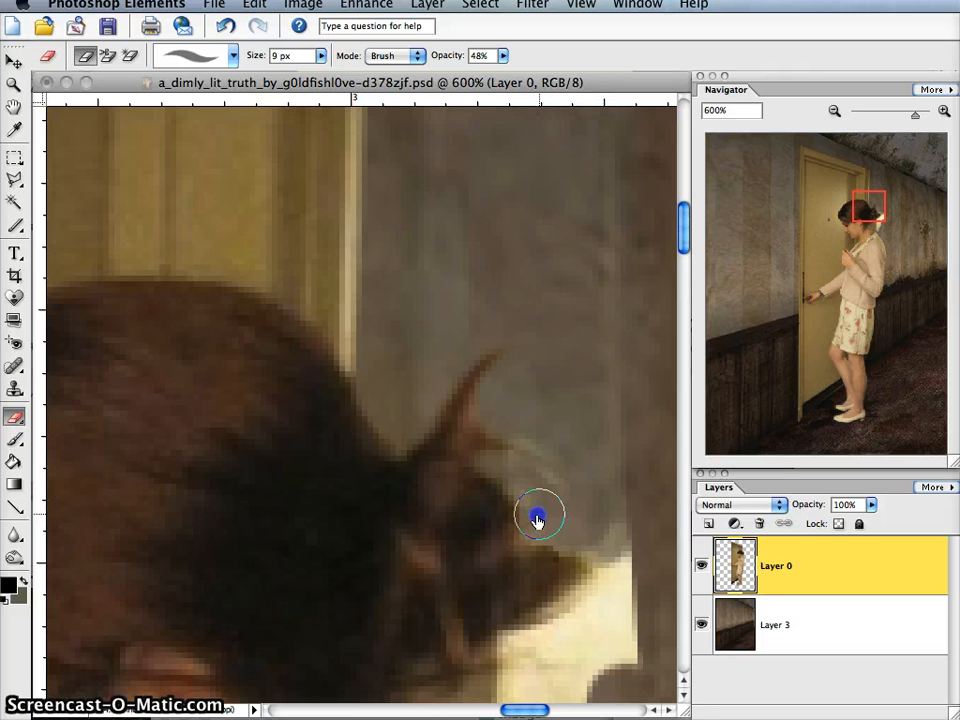
pyautogui.moveTo(532, 478)
pyautogui.mouseDown()
pyautogui.moveTo(549, 501)
pyautogui.moveTo(546, 486)
pyautogui.moveTo(499, 459)
pyautogui.moveTo(617, 422)
pyautogui.moveTo(597, 373)
pyautogui.mouseUp()
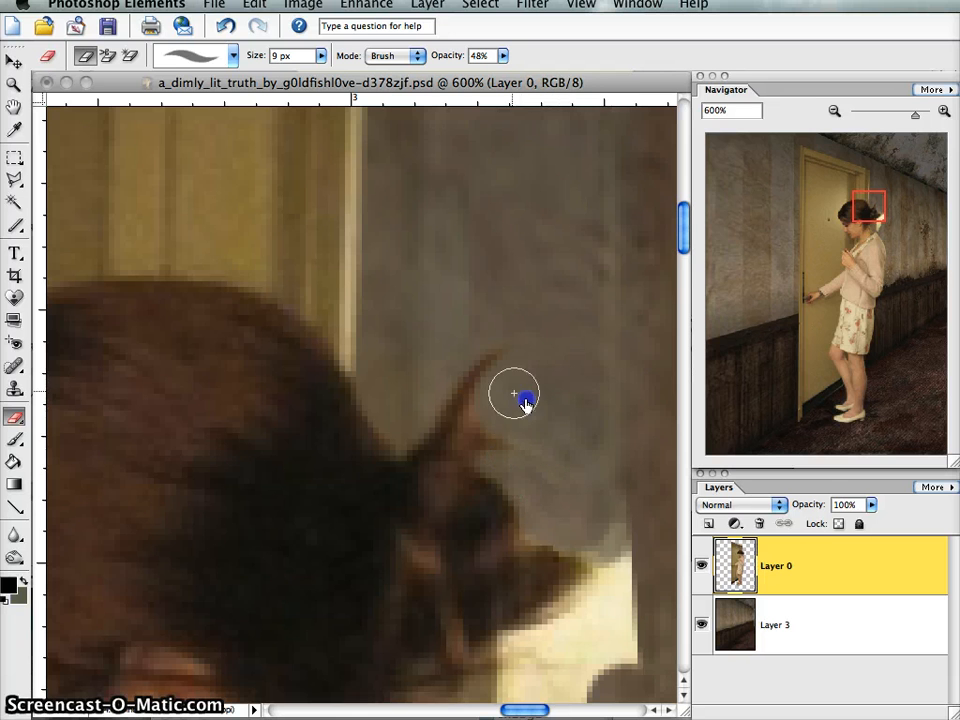
pyautogui.moveTo(509, 401)
pyautogui.mouseDown()
pyautogui.moveTo(603, 431)
pyautogui.moveTo(583, 423)
pyautogui.moveTo(603, 478)
pyautogui.moveTo(561, 505)
pyautogui.mouseUp()
# Step: Fade out the bright background strip below the bun and behind the neck, plus the pale fringe around the bun's outer tips
pyautogui.moveTo(857, 212); pyautogui.dragTo(868, 222)
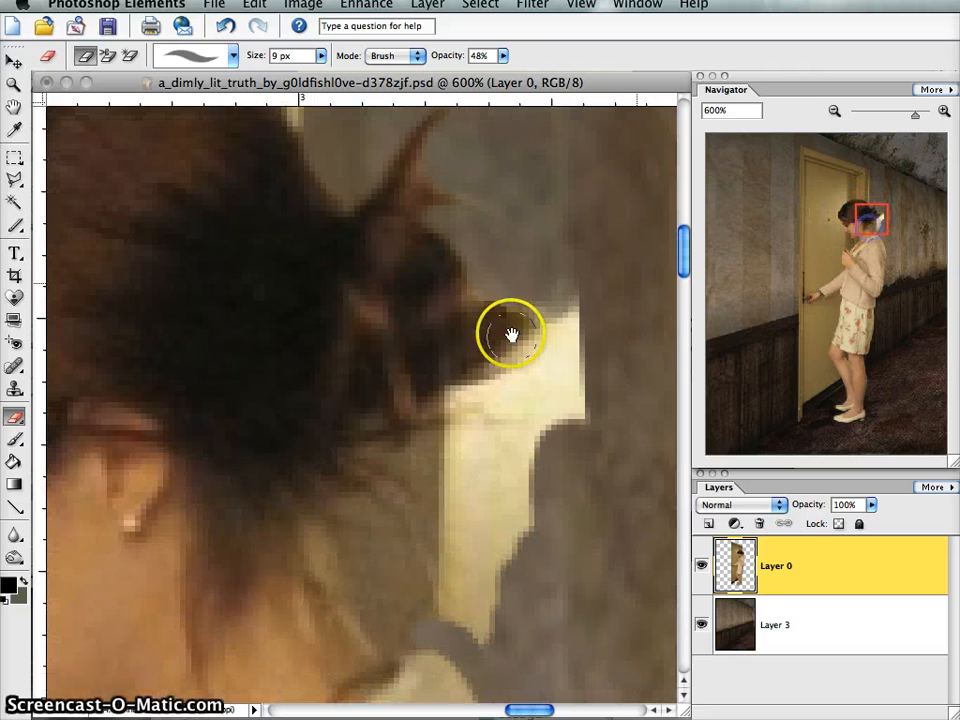
pyautogui.moveTo(537, 300)
pyautogui.mouseDown()
pyautogui.moveTo(518, 368)
pyautogui.moveTo(539, 348)
pyautogui.moveTo(432, 400)
pyautogui.moveTo(470, 386)
pyautogui.moveTo(473, 397)
pyautogui.moveTo(548, 310)
pyautogui.mouseUp()
pyautogui.moveTo(490, 283)
pyautogui.mouseDown()
pyautogui.moveTo(544, 305)
pyautogui.moveTo(558, 370)
pyautogui.moveTo(579, 361)
pyautogui.moveTo(573, 404)
pyautogui.moveTo(562, 375)
pyautogui.moveTo(512, 397)
pyautogui.moveTo(463, 401)
pyautogui.mouseUp()
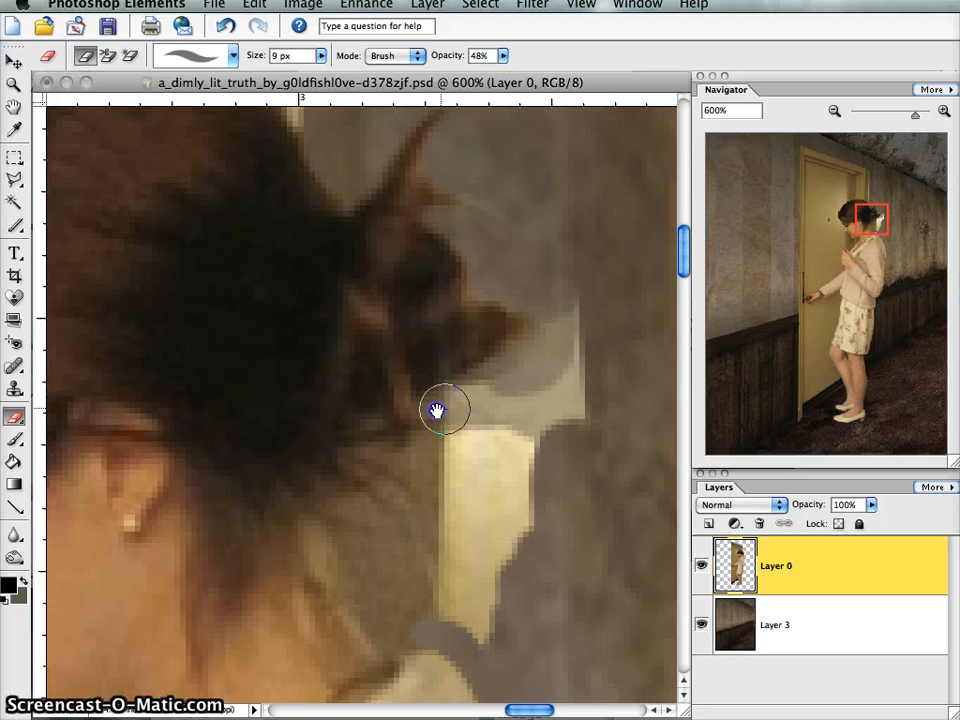
pyautogui.moveTo(435, 440)
pyautogui.mouseDown()
pyautogui.moveTo(496, 411)
pyautogui.moveTo(495, 490)
pyautogui.moveTo(513, 540)
pyautogui.moveTo(484, 590)
pyautogui.mouseUp()
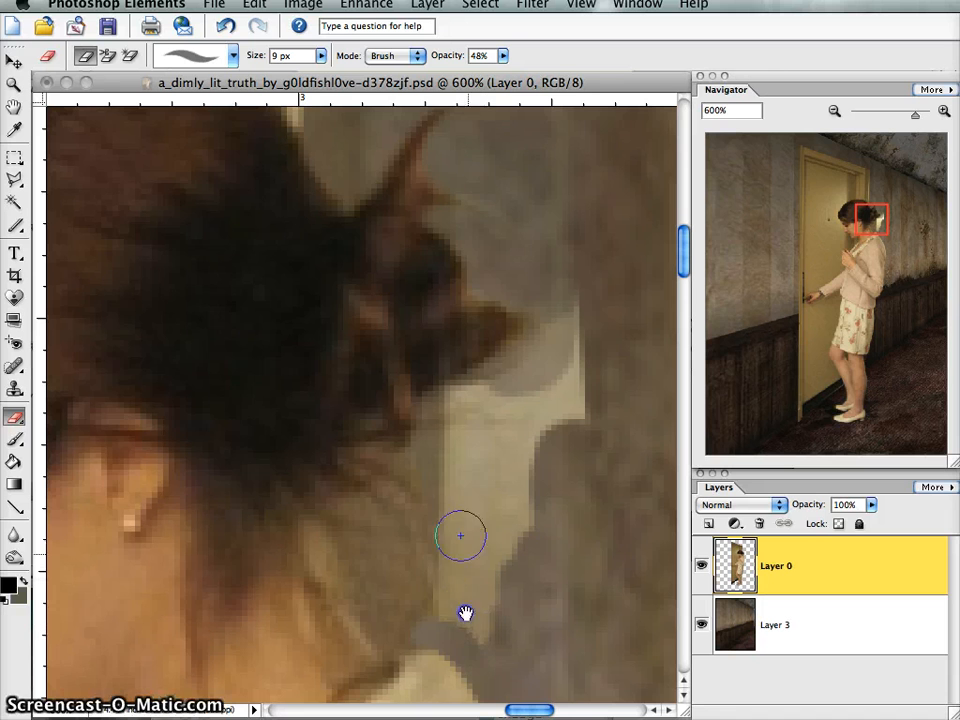
pyautogui.click(490, 463)
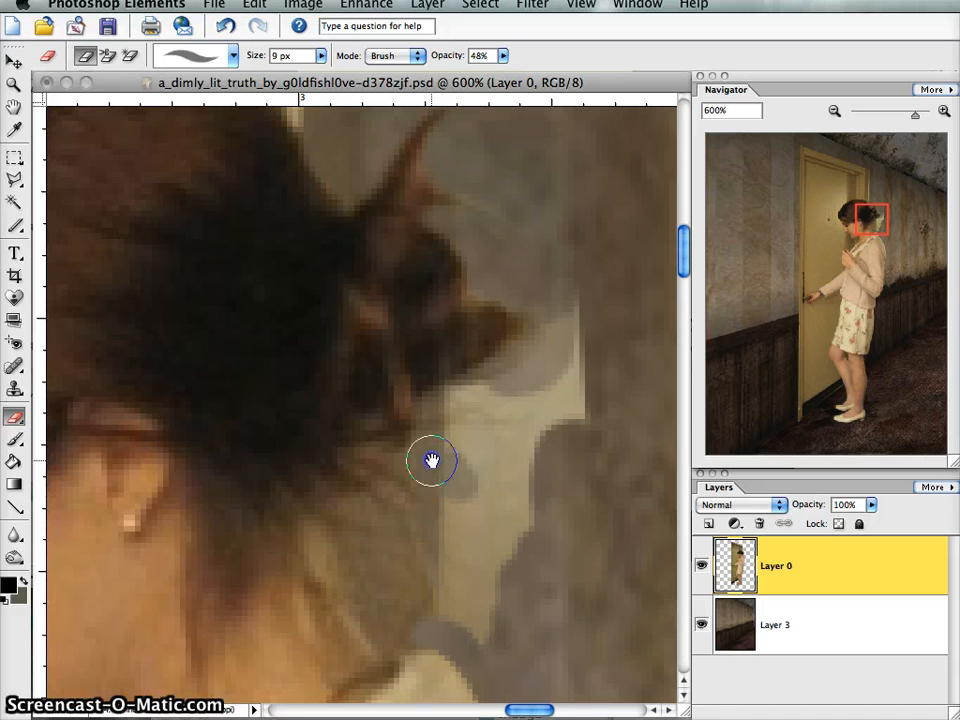
pyautogui.moveTo(456, 447)
pyautogui.mouseDown()
pyautogui.moveTo(478, 462)
pyautogui.moveTo(492, 409)
pyautogui.mouseUp()
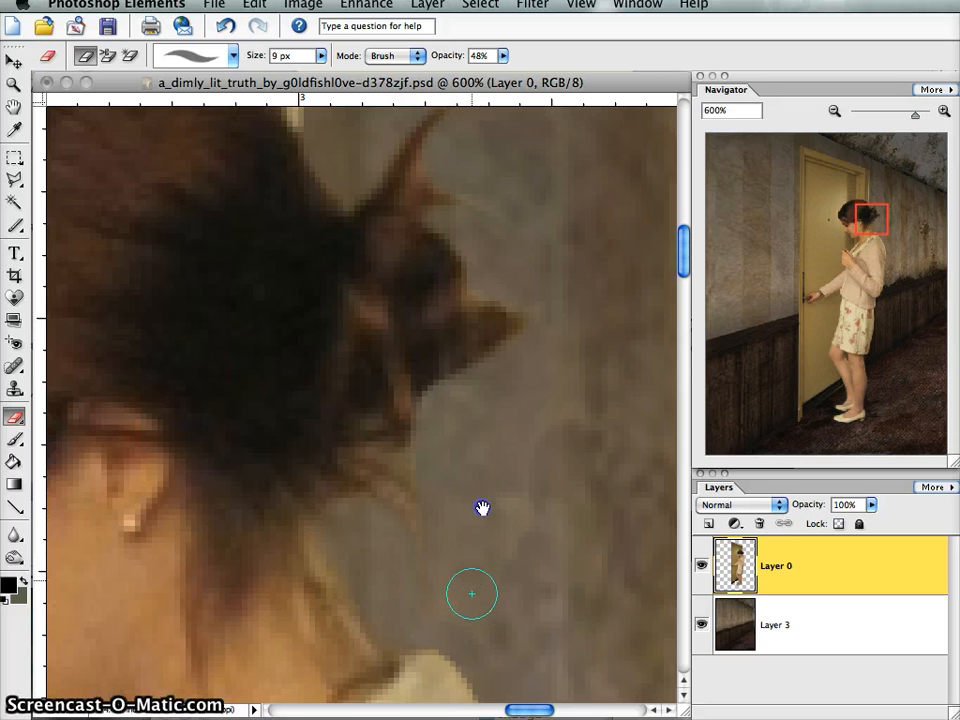
pyautogui.moveTo(560, 325)
pyautogui.mouseDown()
pyautogui.moveTo(546, 422)
pyautogui.moveTo(500, 517)
pyautogui.mouseUp()
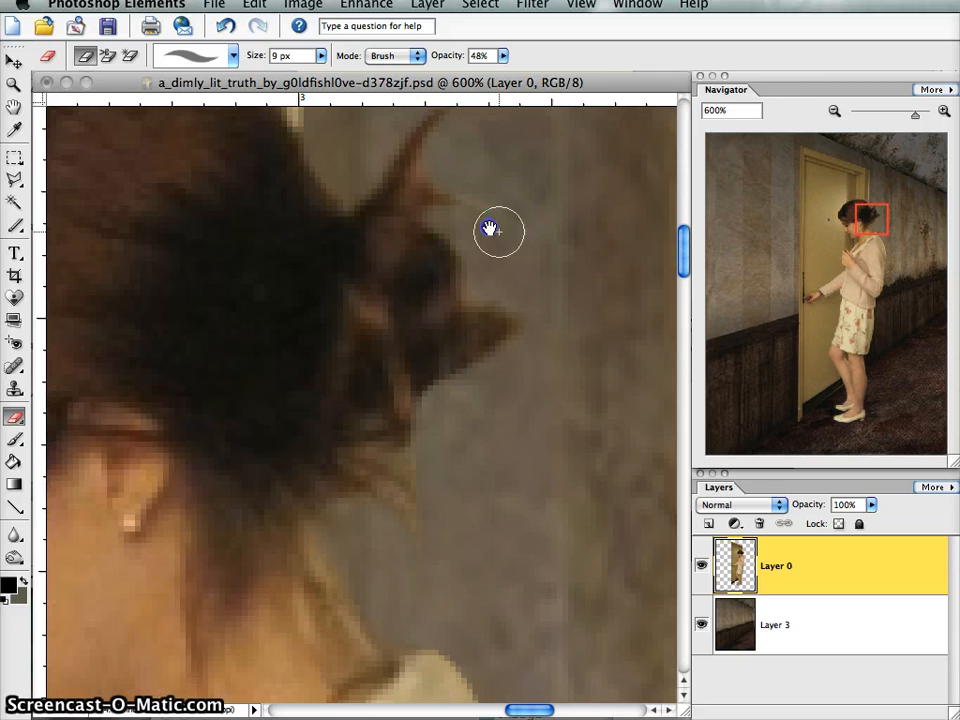
pyautogui.moveTo(484, 187); pyautogui.dragTo(514, 233)
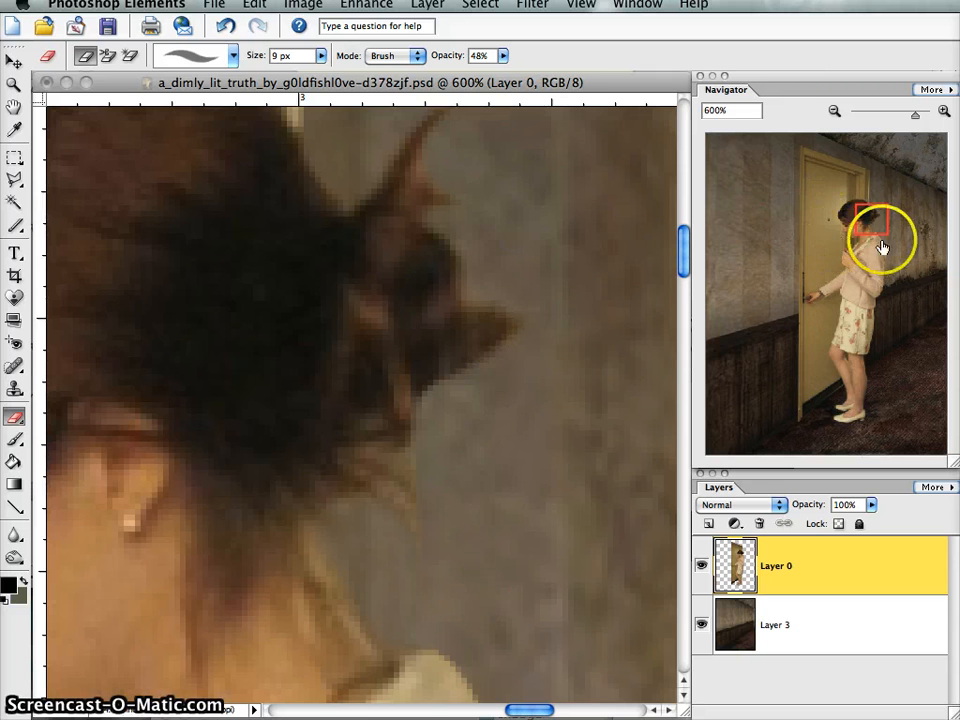
# Step: Trim the wispy strand ends and leftover vertical edge beneath the bun with partial-opacity eraser strokes, undoing one stroke along the way
pyautogui.moveTo(113, 435)
pyautogui.mouseDown()
pyautogui.moveTo(318, 465)
pyautogui.moveTo(392, 455)
pyautogui.moveTo(434, 465)
pyautogui.moveTo(390, 452)
pyautogui.mouseUp()
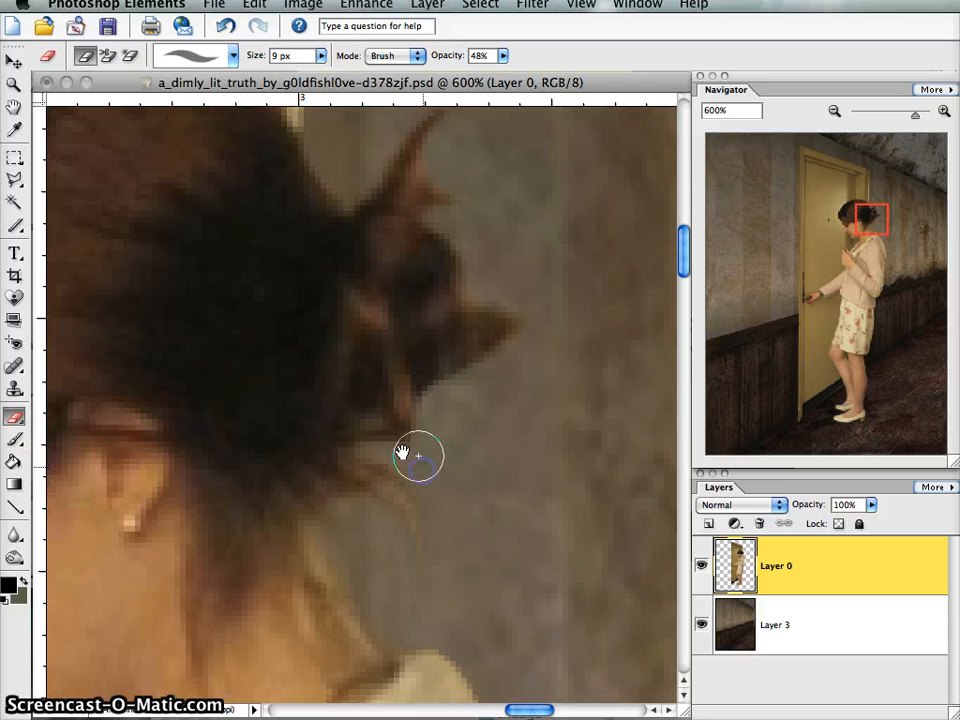
pyautogui.click(409, 456)
pyautogui.moveTo(440, 486); pyautogui.dragTo(370, 477)
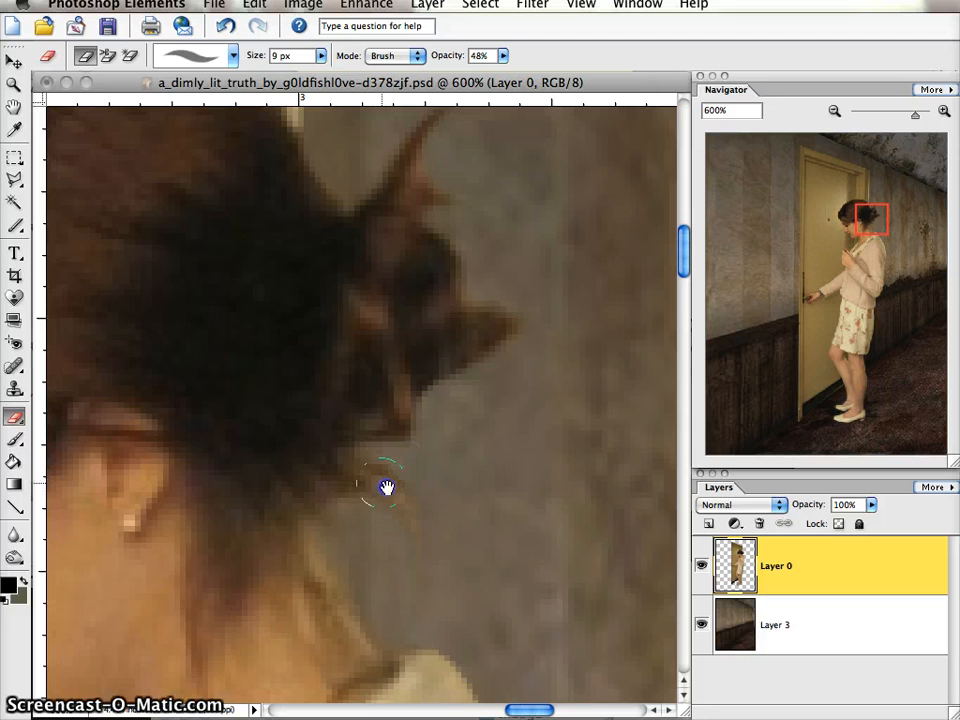
pyautogui.click(412, 515)
pyautogui.press('super+z')
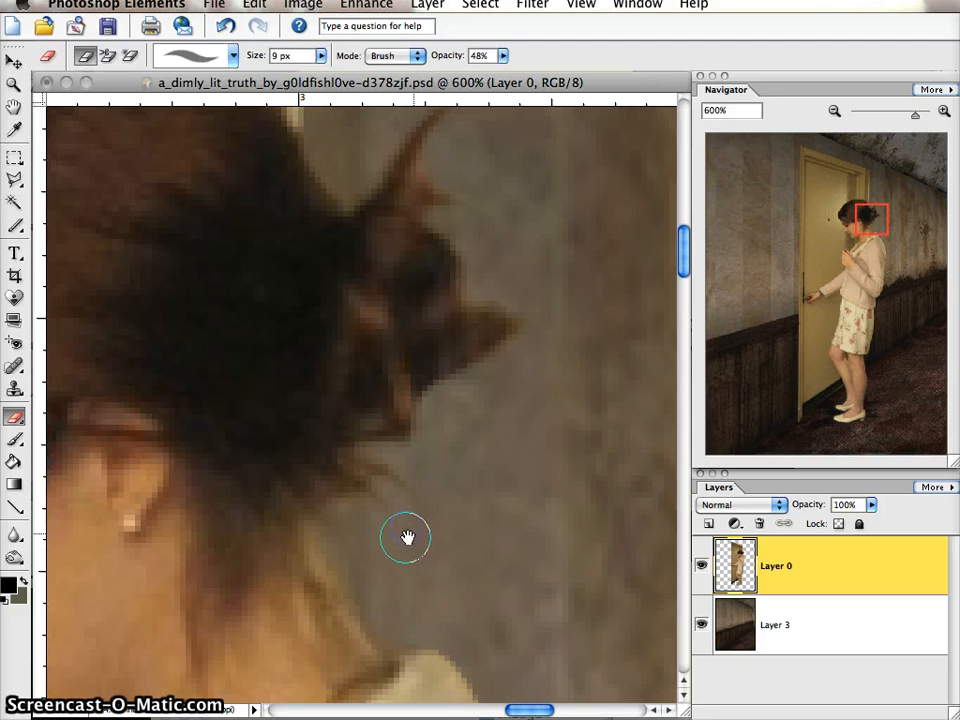
pyautogui.click(343, 525)
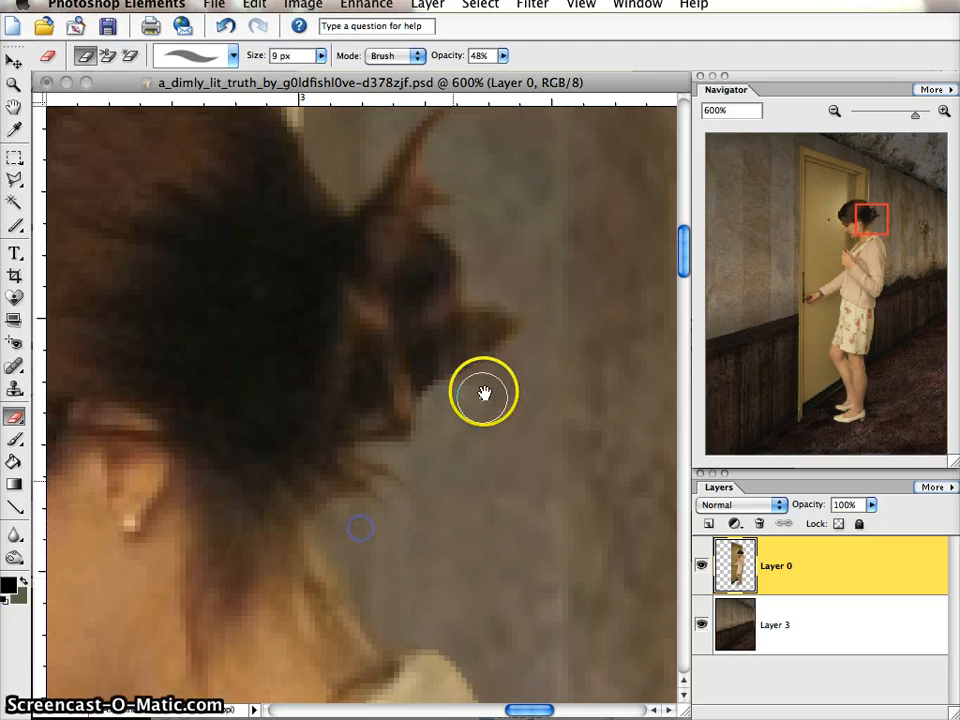
# Step: Set the Eraser opacity to 100% and erase the dark fringe around the front shoe's toe and under its sole
pyautogui.moveTo(874, 216)
pyautogui.mouseDown()
pyautogui.moveTo(866, 204)
pyautogui.moveTo(881, 175)
pyautogui.moveTo(874, 161)
pyautogui.moveTo(879, 238)
pyautogui.moveTo(874, 208)
pyautogui.mouseUp()
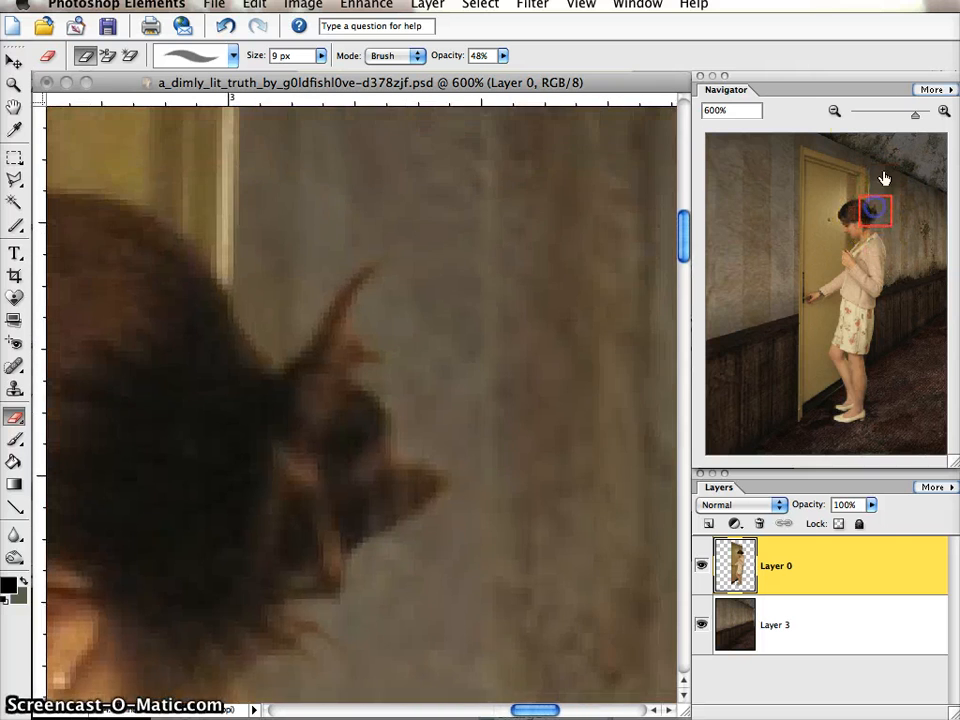
pyautogui.click(836, 110)
pyautogui.click(836, 110)
pyautogui.click(836, 110)
pyautogui.click(836, 110)
pyautogui.click(836, 110)
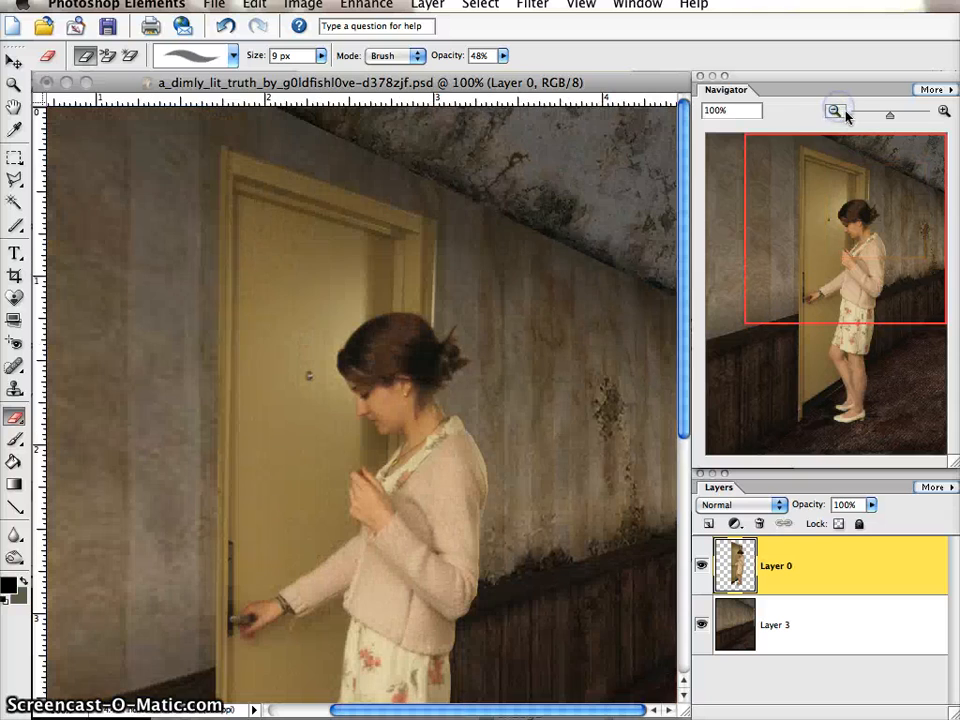
pyautogui.moveTo(840, 218); pyautogui.dragTo(860, 408)
pyautogui.click(945, 112)
pyautogui.click(945, 112)
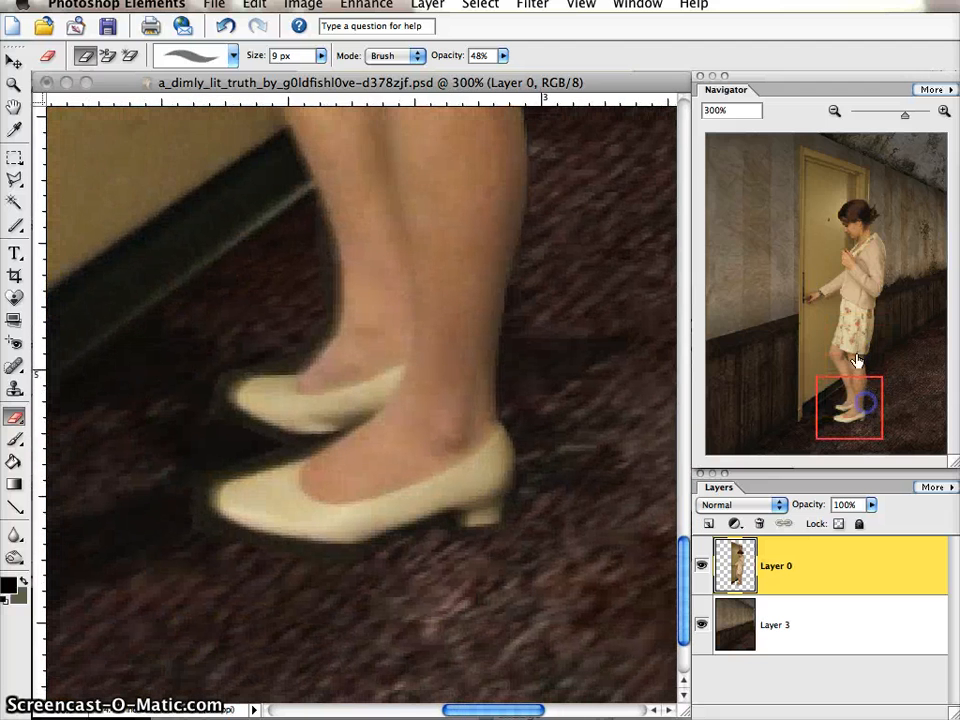
pyautogui.click(504, 56)
pyautogui.click(502, 56)
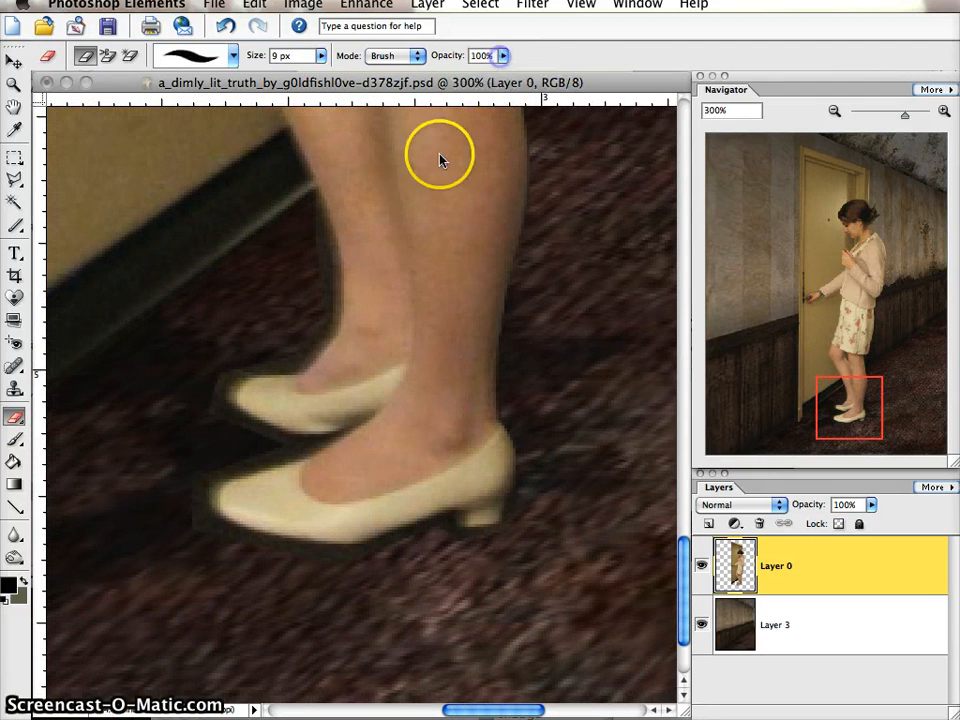
pyautogui.moveTo(187, 503); pyautogui.dragTo(192, 519)
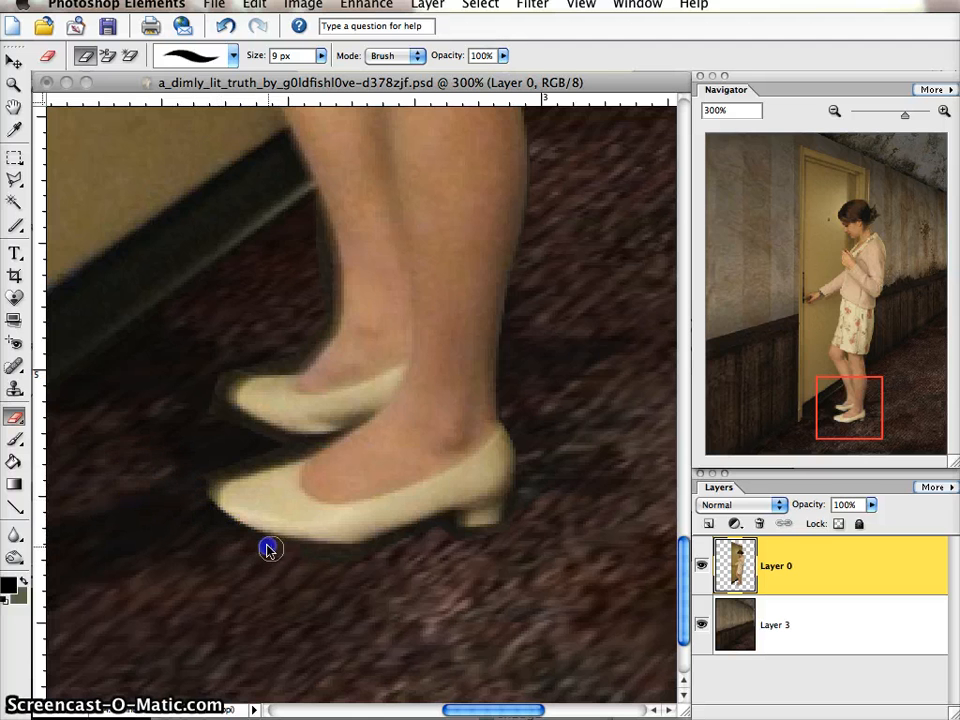
pyautogui.moveTo(360, 557); pyautogui.dragTo(392, 541)
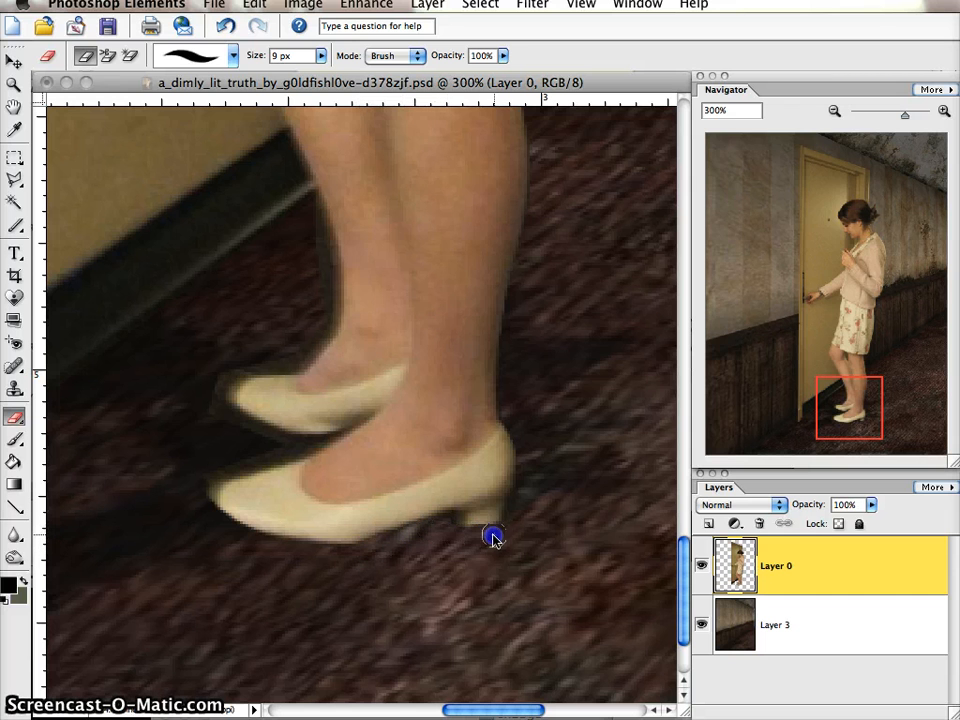
# Step: Erase the dark fringe around the rear shoe's toe and up the front of that ankle and shin, redoing one stroke
pyautogui.moveTo(810, 403); pyautogui.dragTo(818, 407)
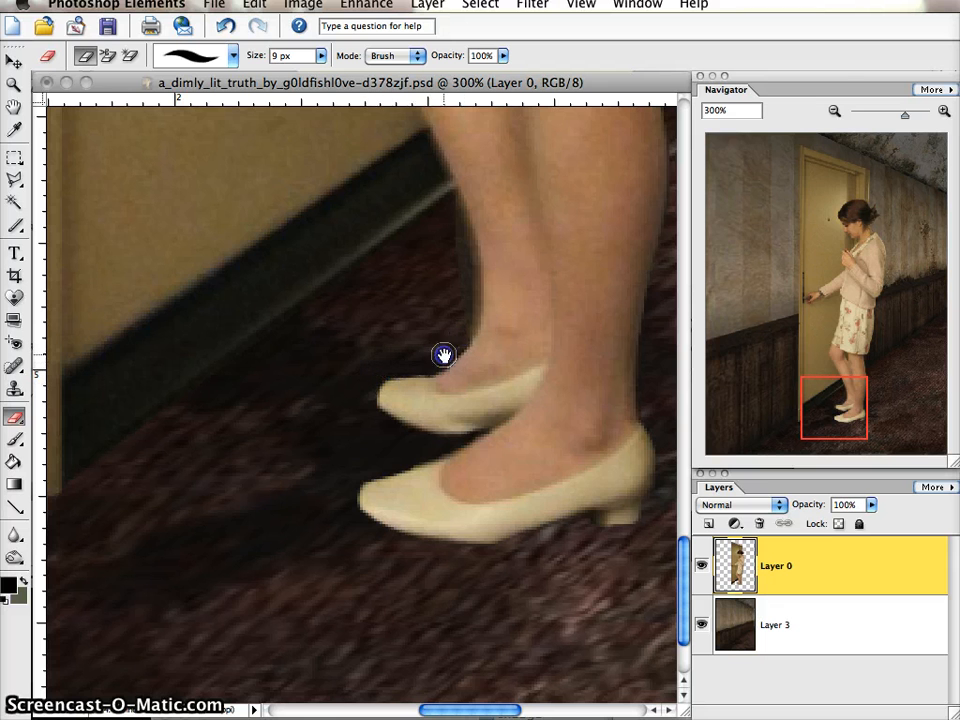
pyautogui.moveTo(465, 330); pyautogui.dragTo(463, 326)
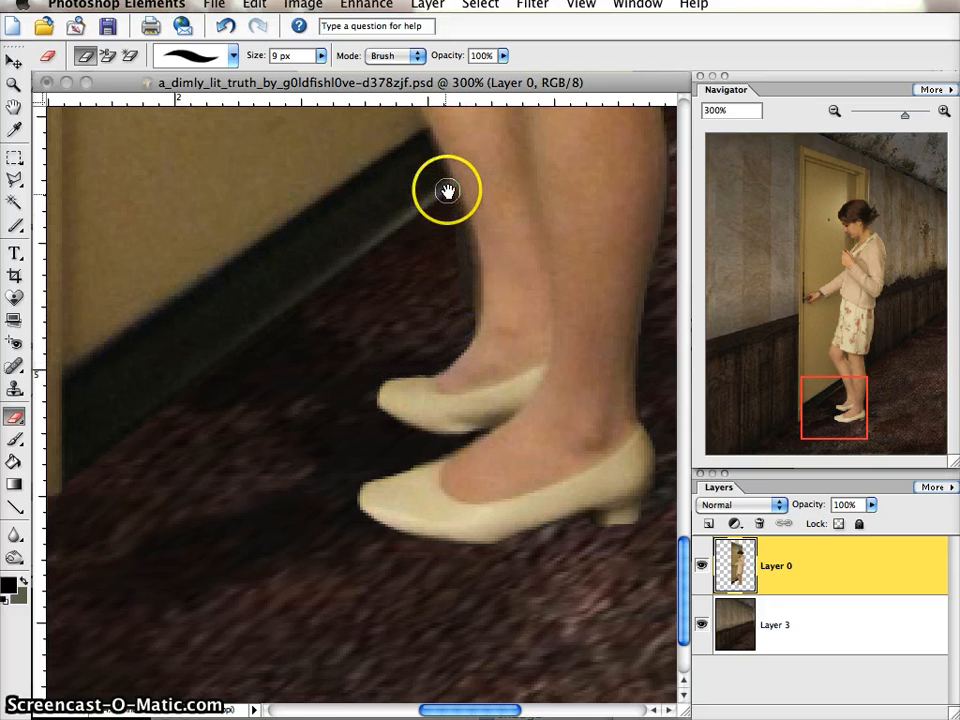
pyautogui.moveTo(447, 191)
pyautogui.mouseDown()
pyautogui.moveTo(476, 305)
pyautogui.moveTo(480, 293)
pyautogui.moveTo(500, 290)
pyautogui.moveTo(474, 341)
pyautogui.moveTo(453, 203)
pyautogui.moveTo(466, 255)
pyautogui.mouseUp()
pyautogui.press('super+z')
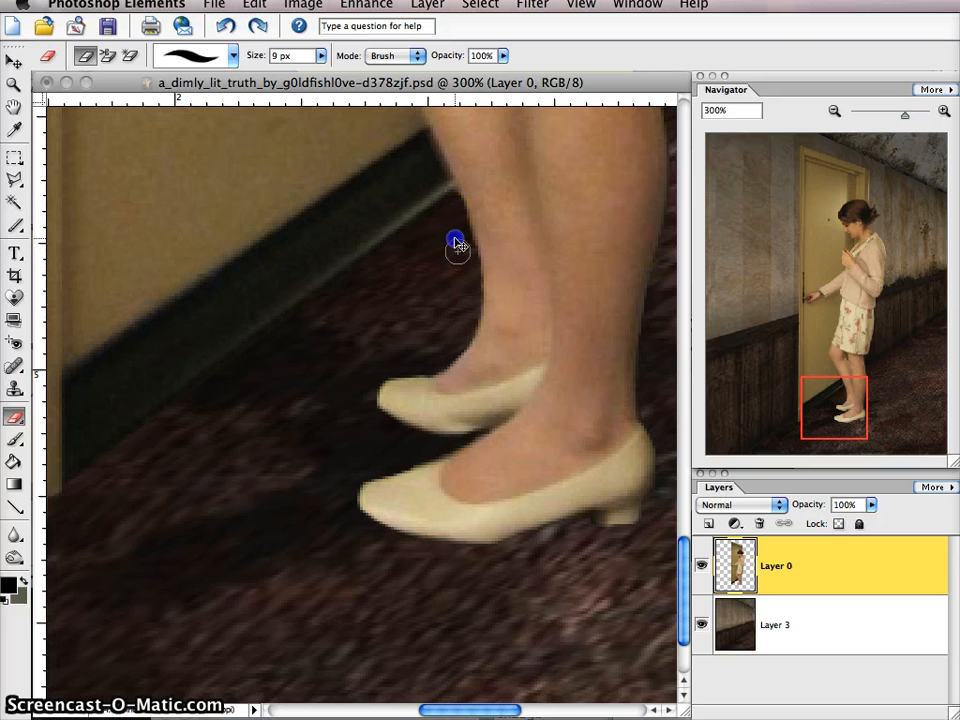
pyautogui.moveTo(455, 244); pyautogui.dragTo(456, 246)
# Step: Review the whole composite at 50% zoom and toggle Layer 0's visibility off and on to compare it with the hallway background
pyautogui.moveTo(823, 407)
pyautogui.mouseDown()
pyautogui.moveTo(810, 392)
pyautogui.moveTo(829, 300)
pyautogui.moveTo(819, 281)
pyautogui.moveTo(812, 294)
pyautogui.moveTo(803, 290)
pyautogui.moveTo(816, 279)
pyautogui.moveTo(832, 197)
pyautogui.moveTo(846, 189)
pyautogui.moveTo(857, 212)
pyautogui.moveTo(839, 403)
pyautogui.moveTo(872, 402)
pyautogui.moveTo(850, 416)
pyautogui.moveTo(857, 412)
pyautogui.mouseUp()
pyautogui.click(836, 111)
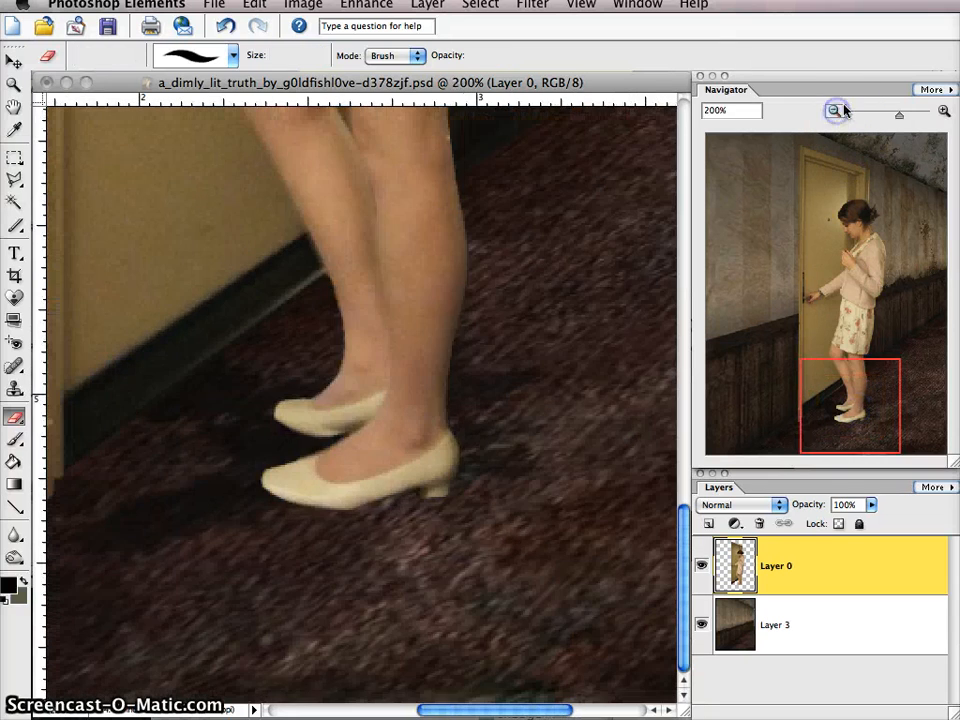
pyautogui.click(837, 111)
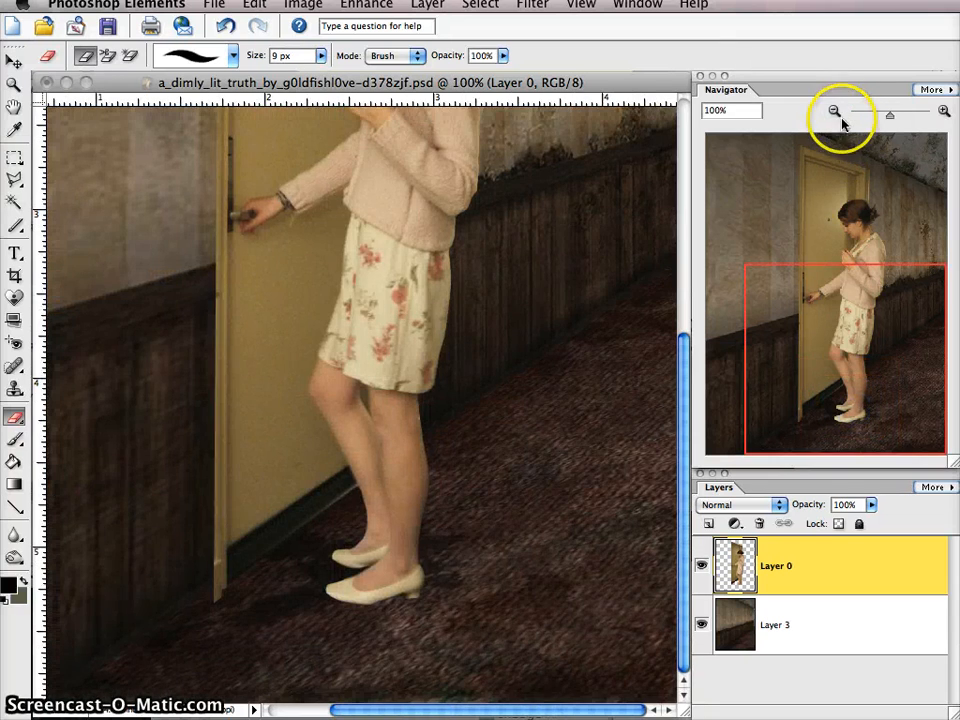
pyautogui.click(835, 111)
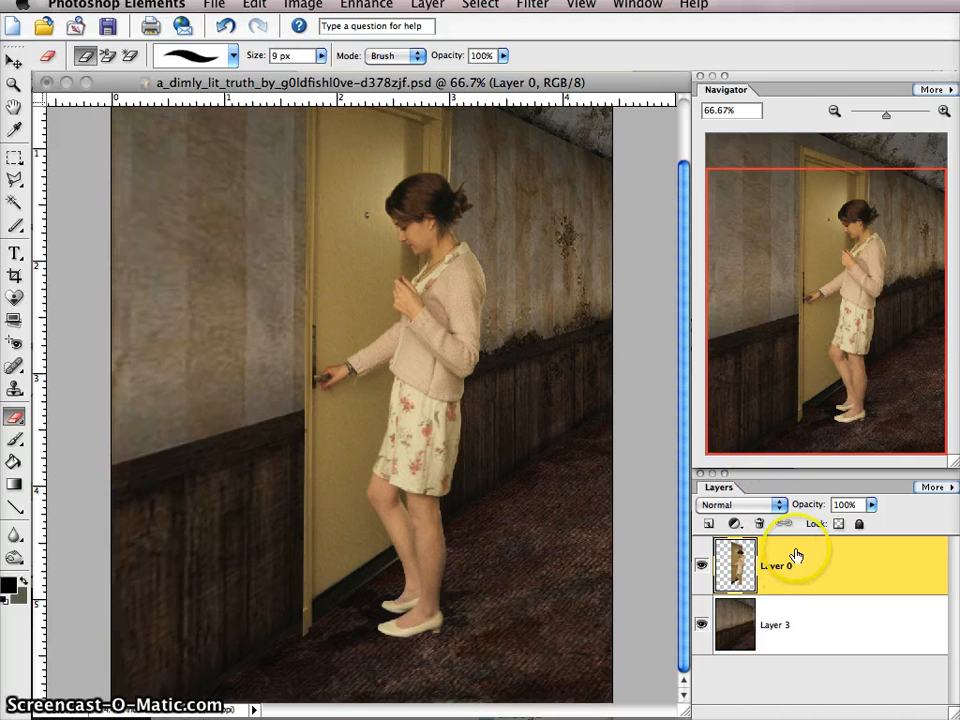
pyautogui.click(834, 111)
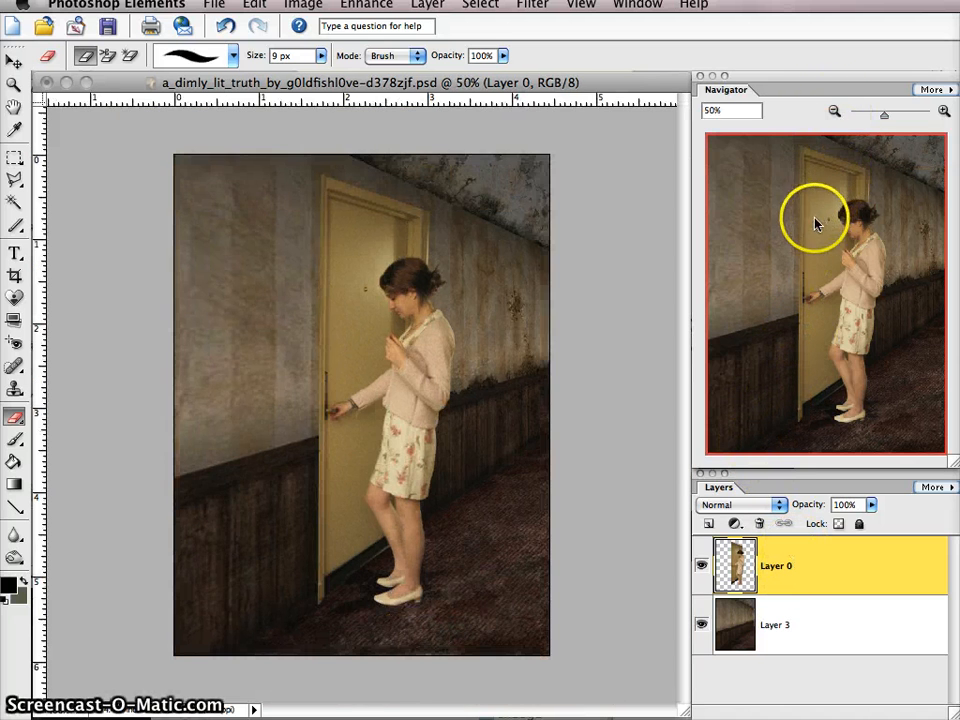
pyautogui.click(702, 566)
pyautogui.click(702, 566)
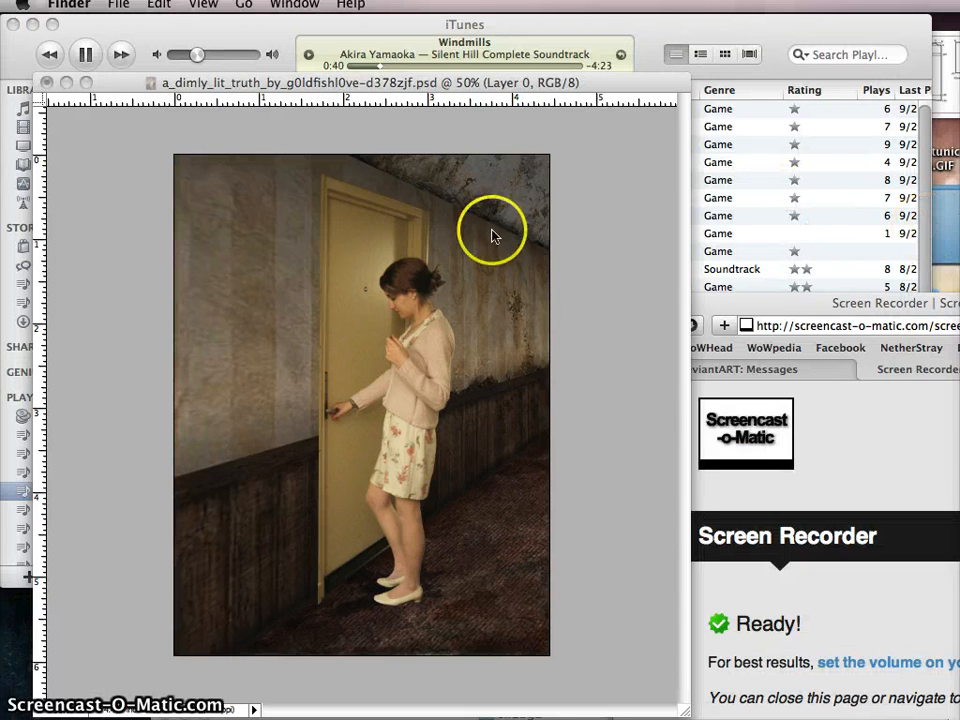
# Step: Open the_name_on_the_envelope____by_g0ldfishl0ve-d48iux1.psd from the photoshops! folder
pyautogui.click(616, 294)
pyautogui.click(303, 5)
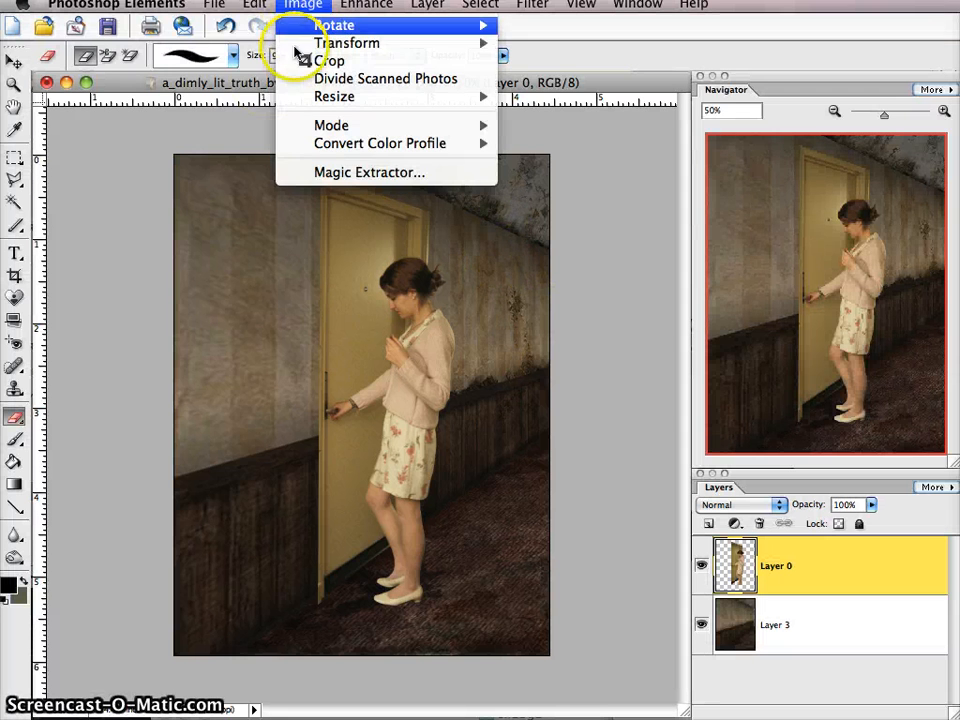
pyautogui.moveTo(214, 5)
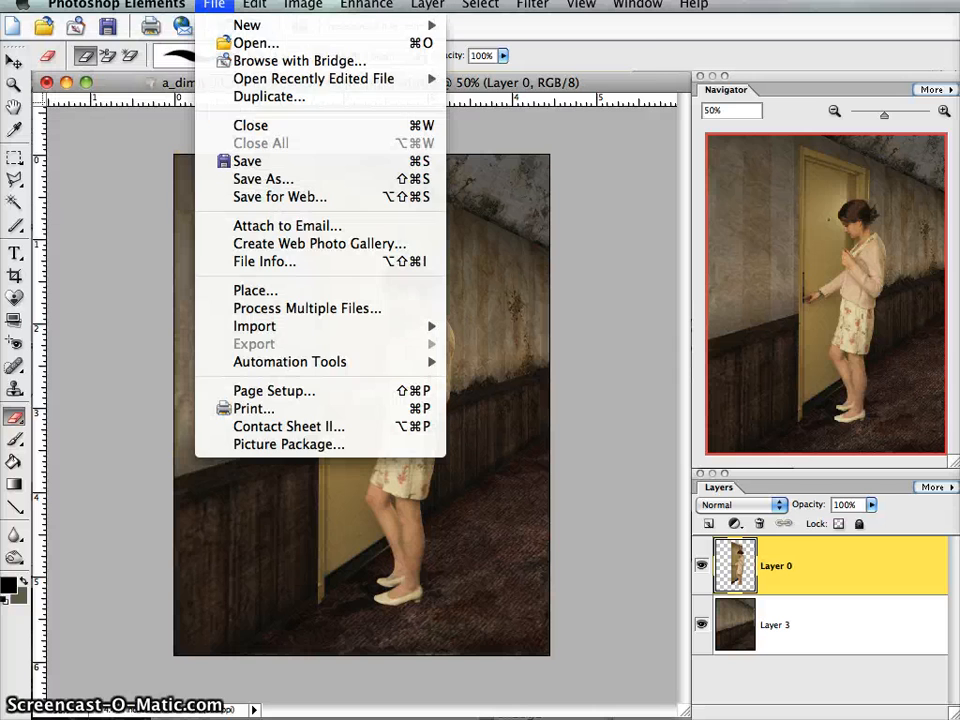
pyautogui.click(240, 43)
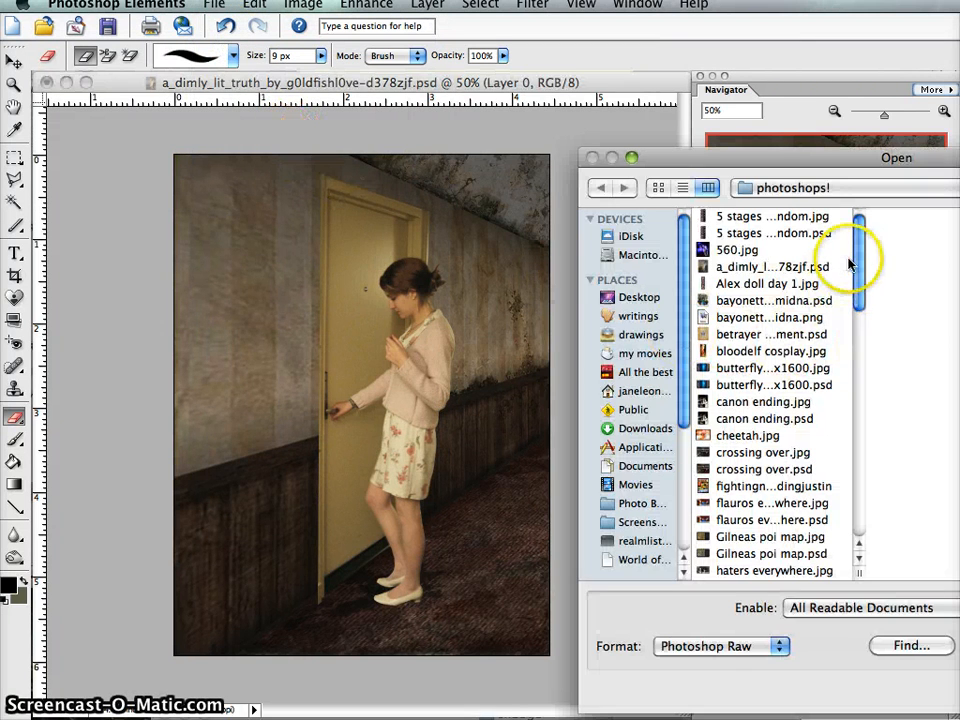
pyautogui.moveTo(855, 290); pyautogui.dragTo(842, 488)
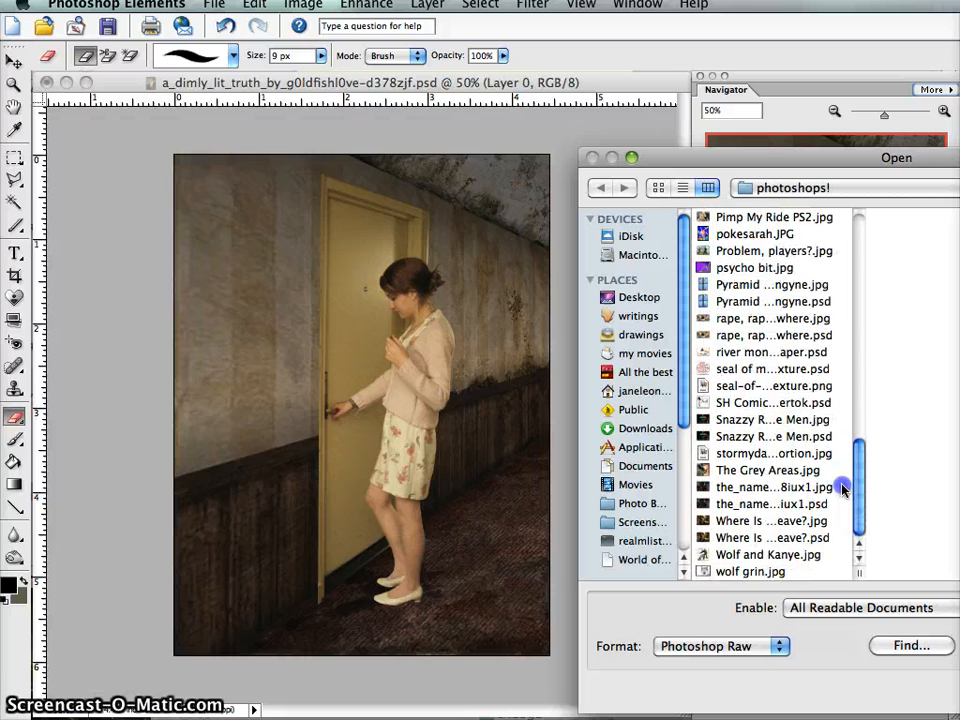
pyautogui.click(800, 504)
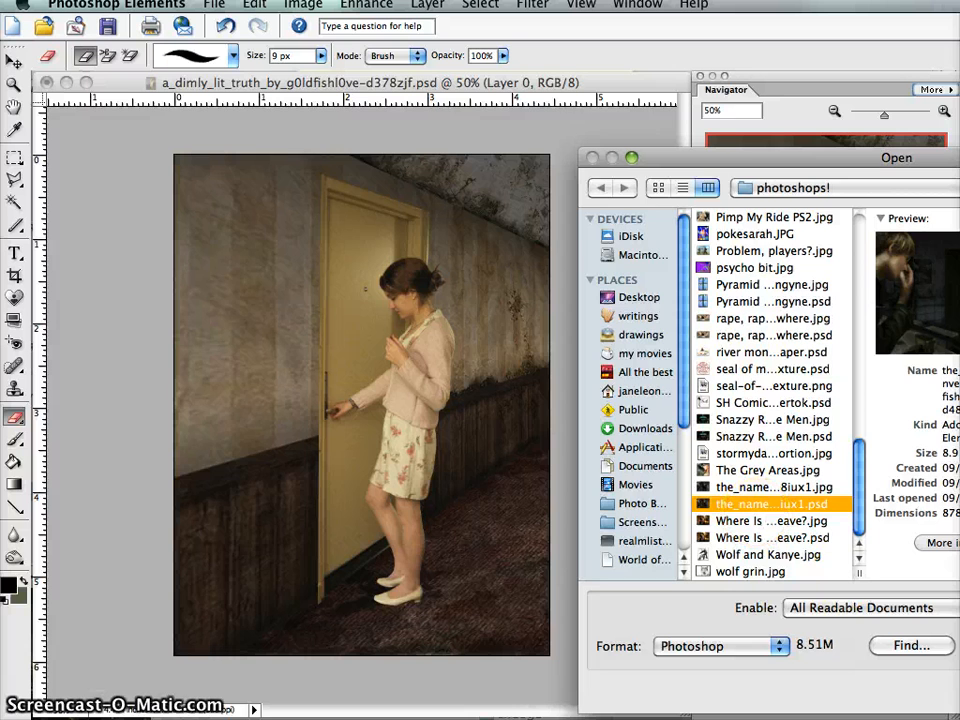
pyautogui.press('Return')
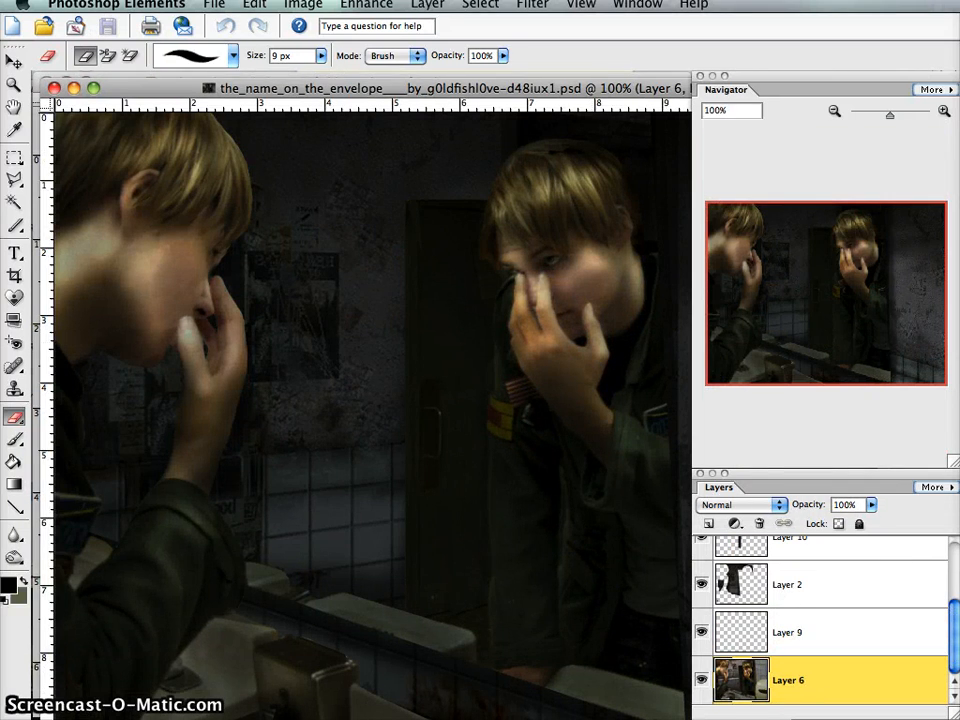
# Step: Outline both figures, the doorway and the sink area in the envelope composite with the Lasso tool
pyautogui.moveTo(882, 717); pyautogui.dragTo(686, 716)
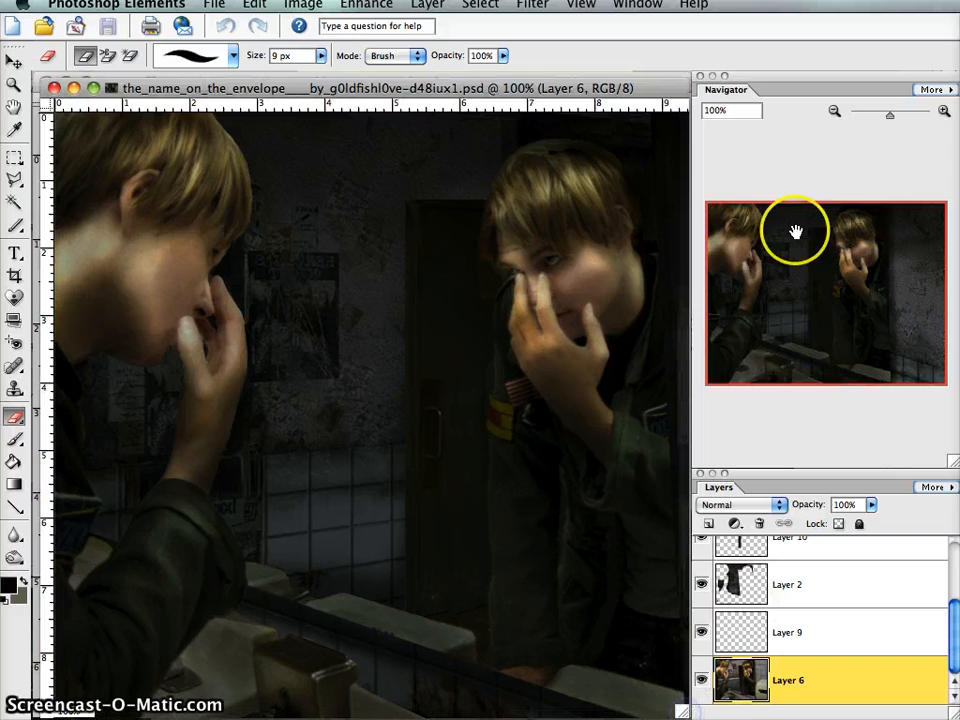
pyautogui.click(834, 111)
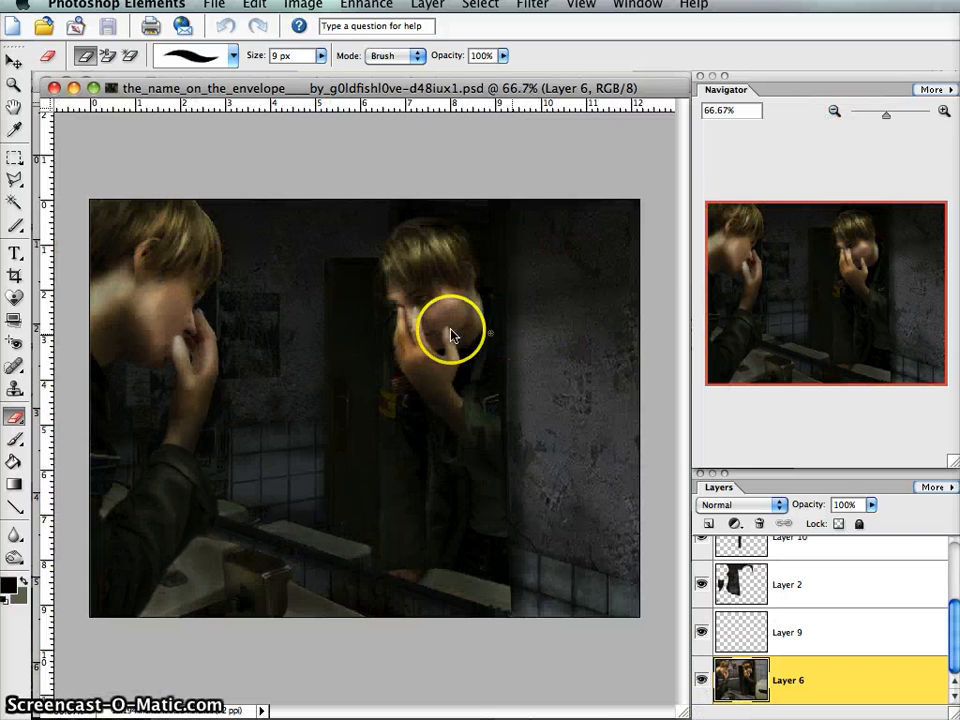
pyautogui.click(12, 180)
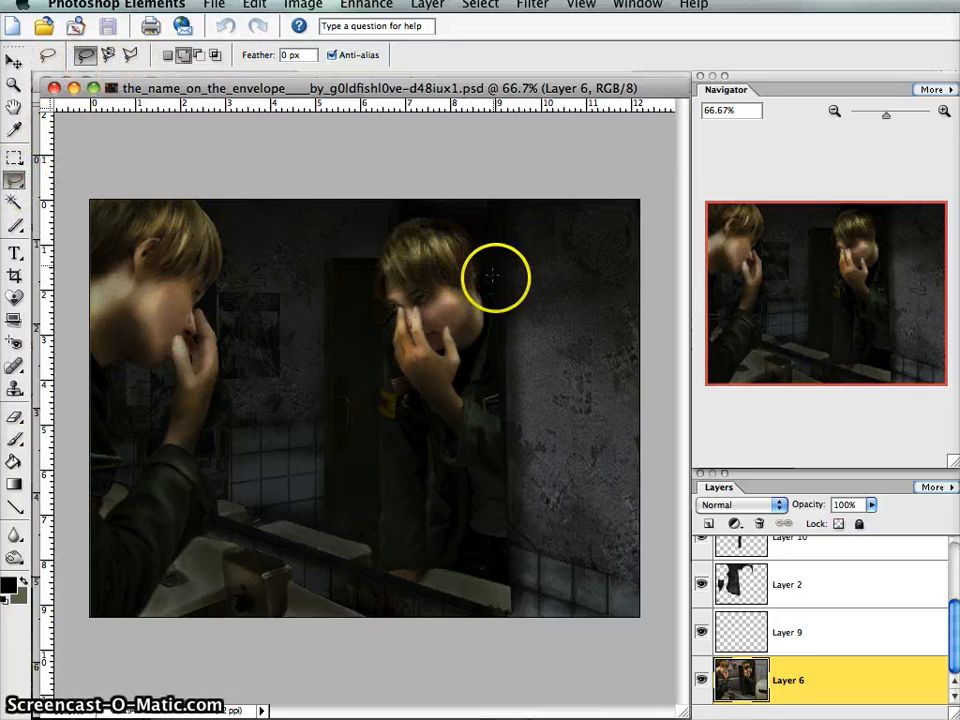
pyautogui.moveTo(486, 269); pyautogui.dragTo(461, 240)
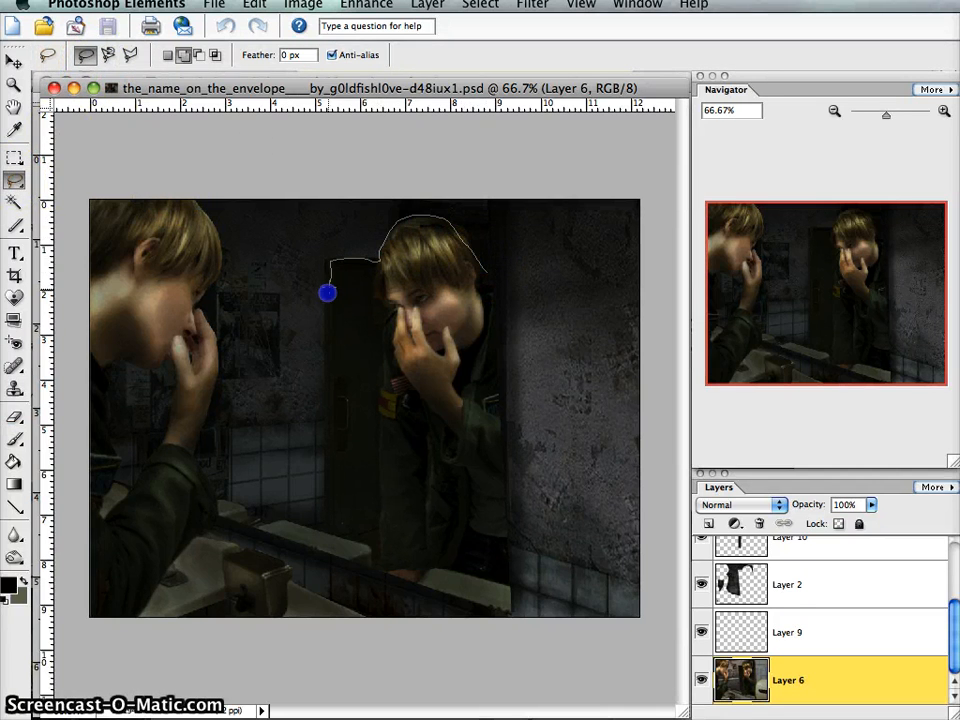
pyautogui.moveTo(329, 469); pyautogui.dragTo(325, 523)
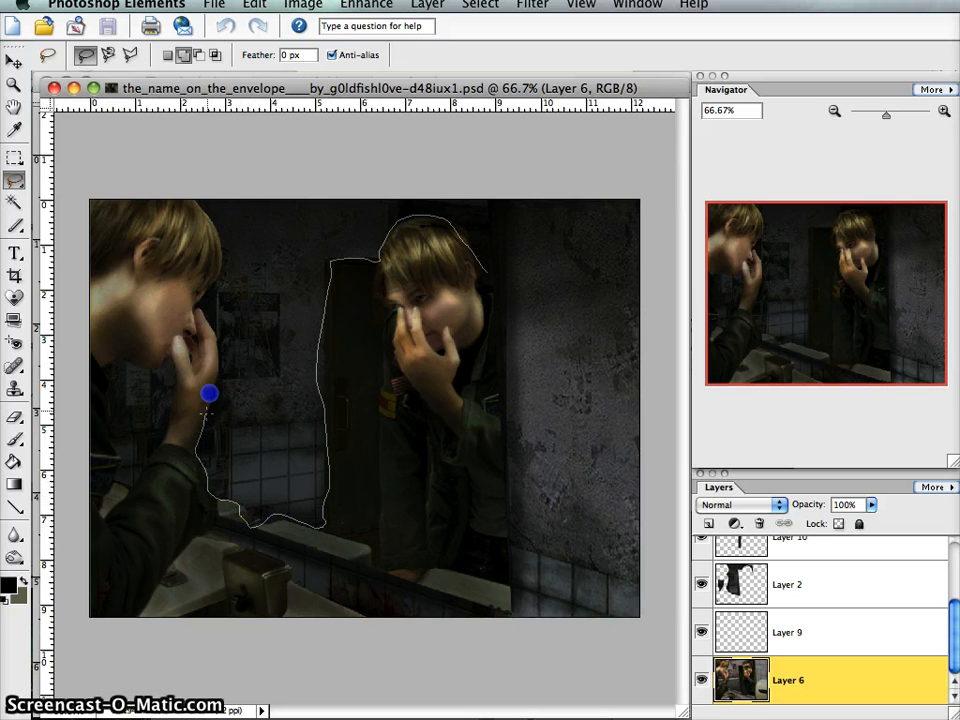
pyautogui.moveTo(205, 205)
pyautogui.mouseDown()
pyautogui.moveTo(106, 184)
pyautogui.moveTo(84, 205)
pyautogui.moveTo(60, 295)
pyautogui.mouseUp()
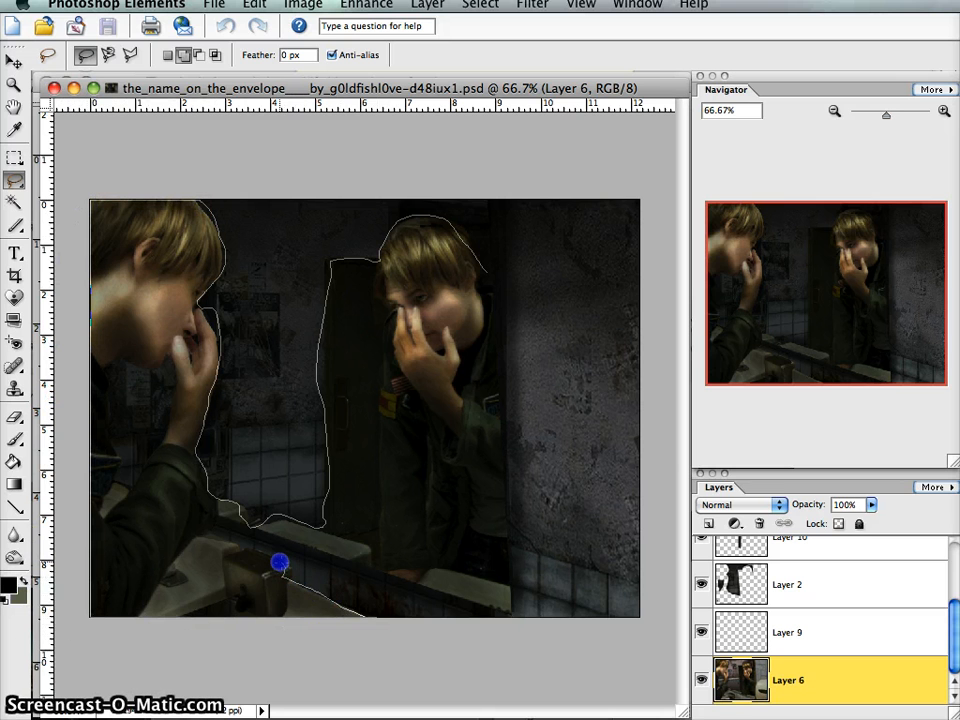
pyautogui.moveTo(241, 548); pyautogui.dragTo(228, 543)
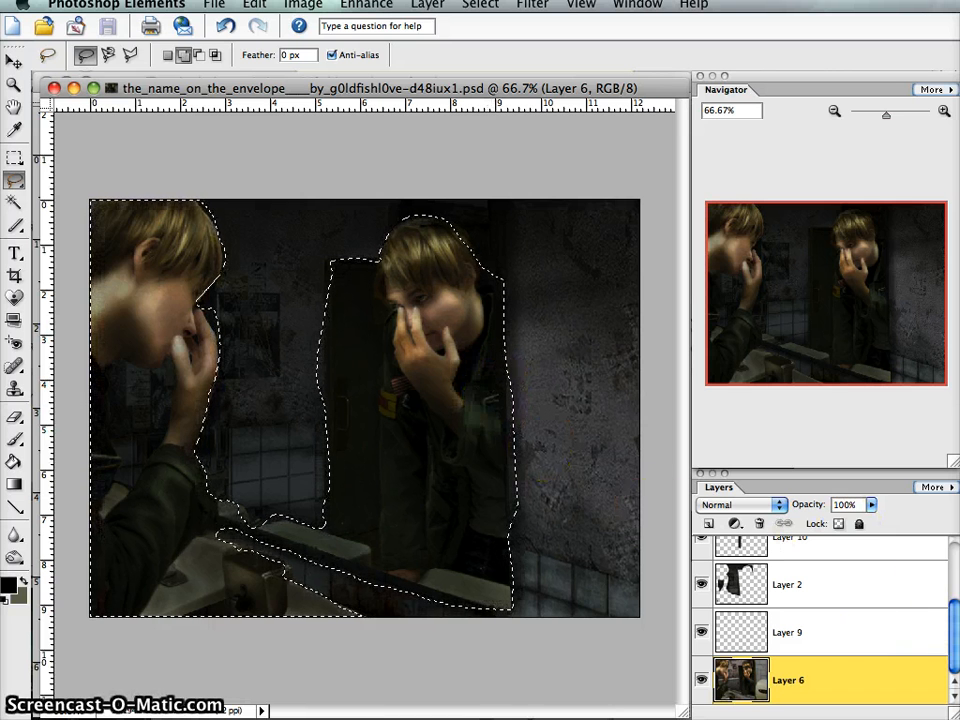
# Step: Undo the lasso selection and close the envelope PSD to return to the hallway composite
pyautogui.moveTo(954, 622)
pyautogui.mouseDown()
pyautogui.moveTo(955, 567)
pyautogui.moveTo(943, 634)
pyautogui.mouseUp()
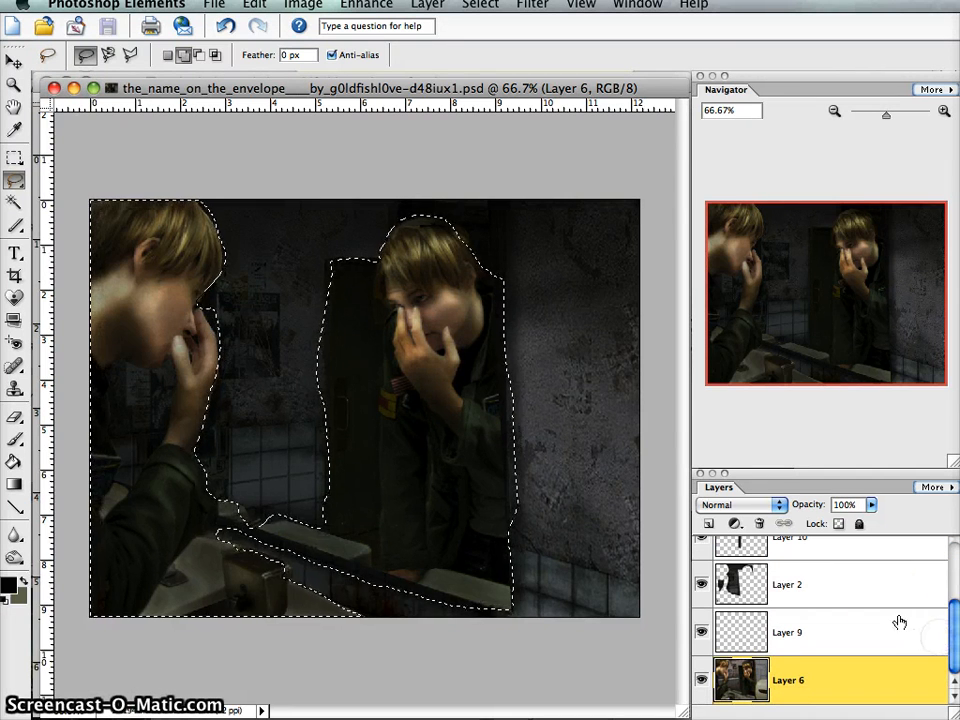
pyautogui.click(226, 26)
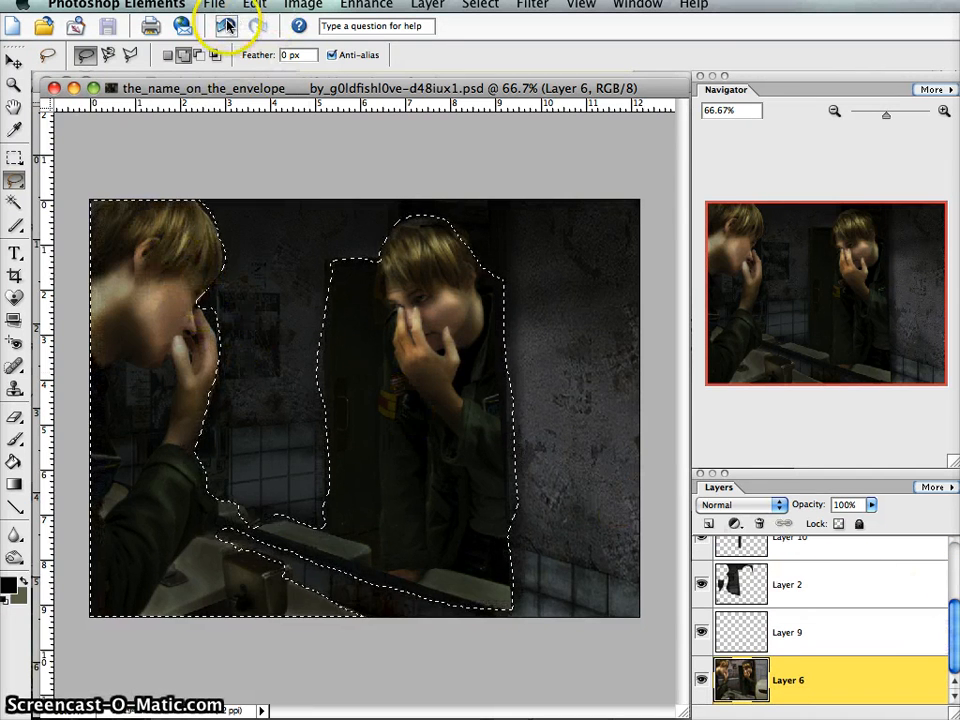
pyautogui.click(320, 374)
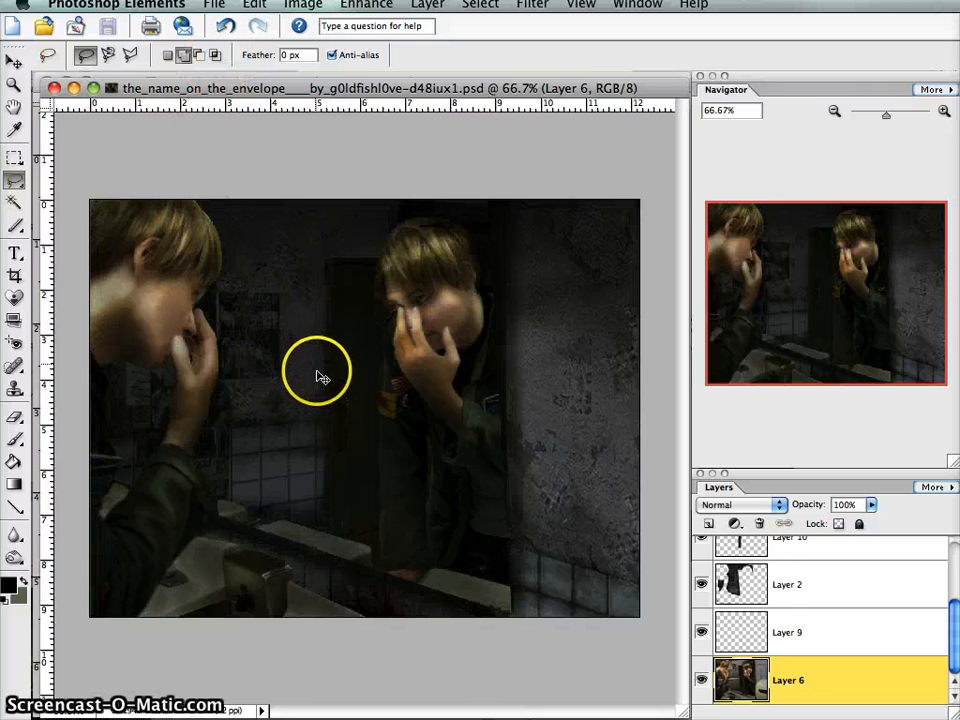
pyautogui.click(55, 89)
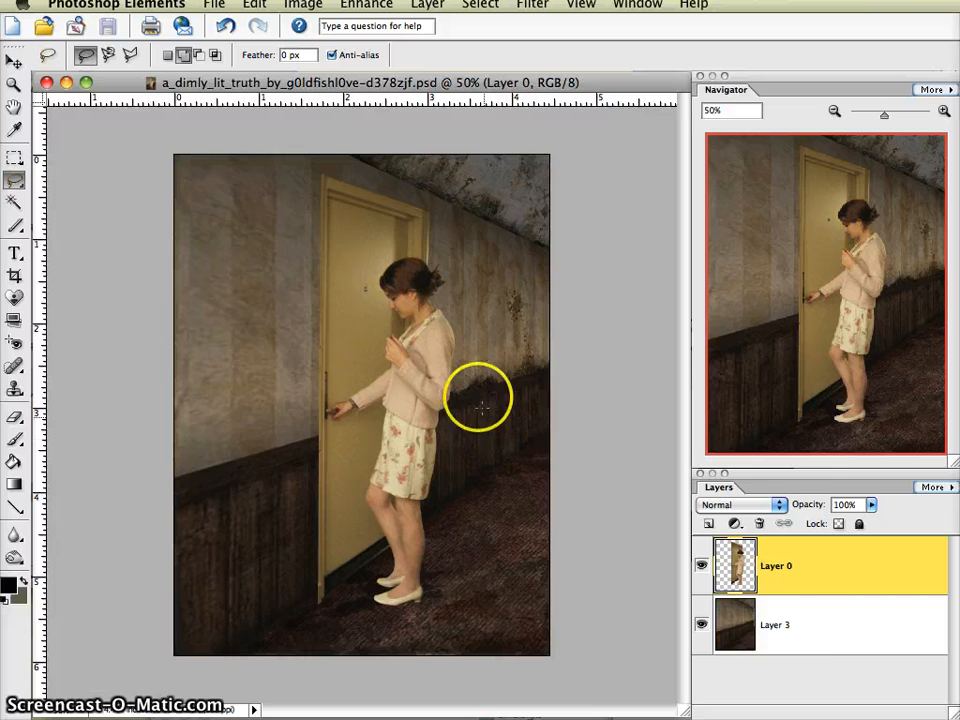
# Step: Try the Dodge tool with its range set to Shadows on Layer 3's wall and dark panelling beside the door, and undo it
pyautogui.click(812, 624)
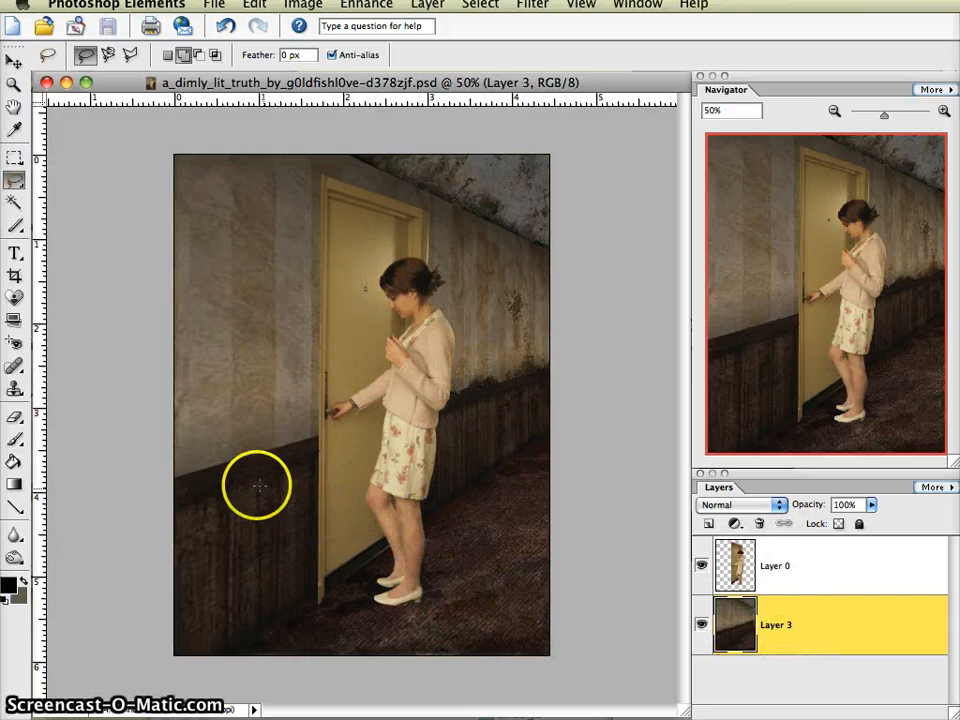
pyautogui.click(15, 557)
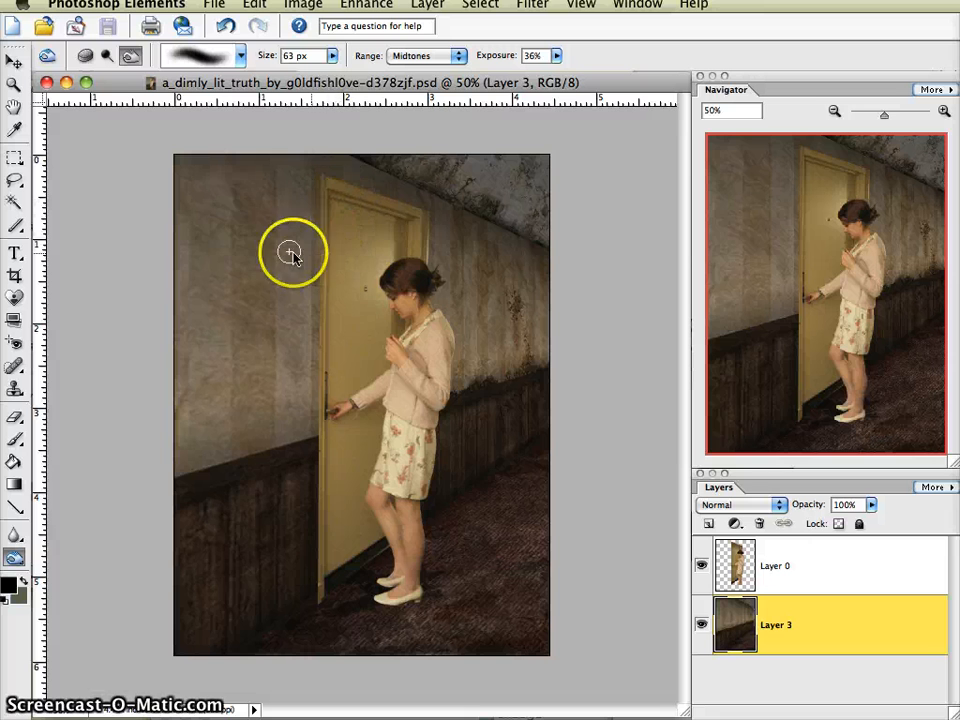
pyautogui.click(107, 55)
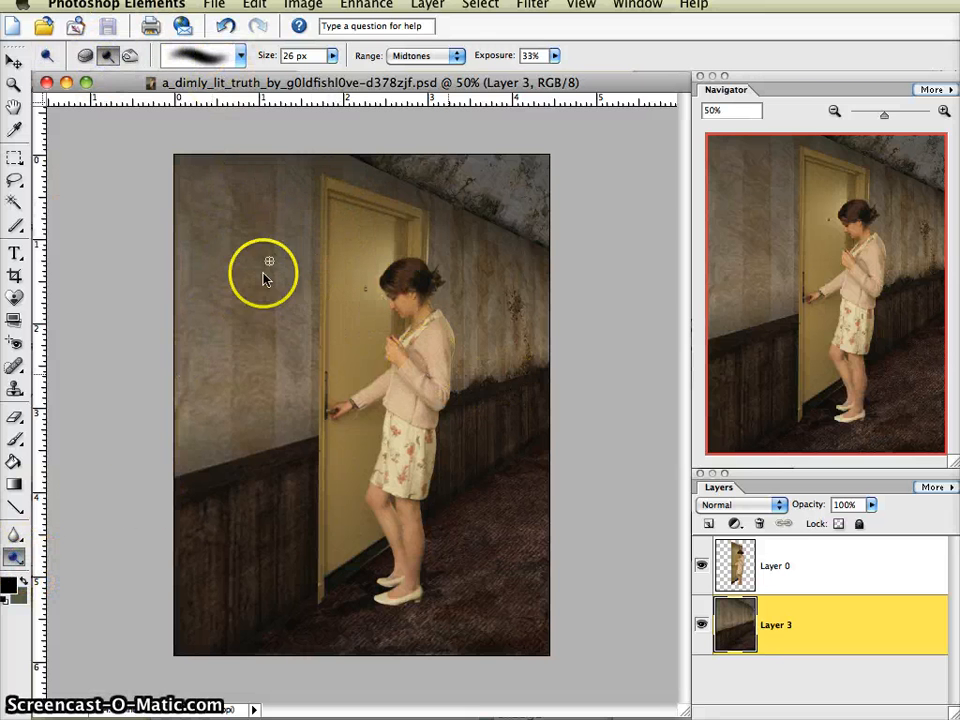
pyautogui.click(430, 56)
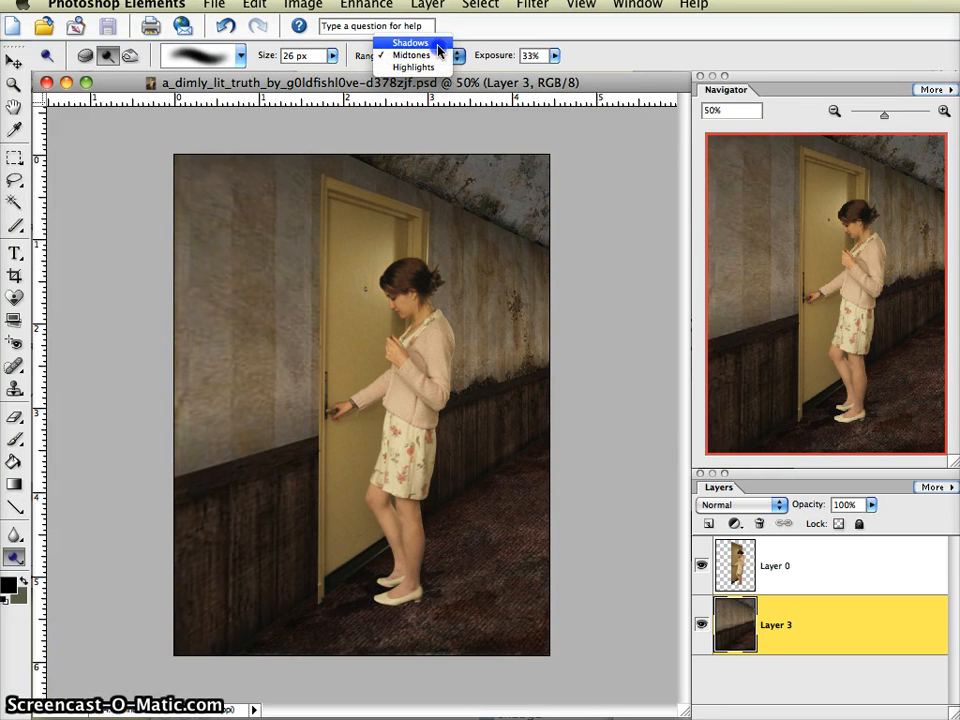
pyautogui.click(437, 44)
pyautogui.moveTo(230, 487)
pyautogui.mouseDown()
pyautogui.moveTo(235, 407)
pyautogui.moveTo(263, 337)
pyautogui.moveTo(267, 571)
pyautogui.moveTo(287, 476)
pyautogui.moveTo(297, 546)
pyautogui.moveTo(311, 437)
pyautogui.mouseUp()
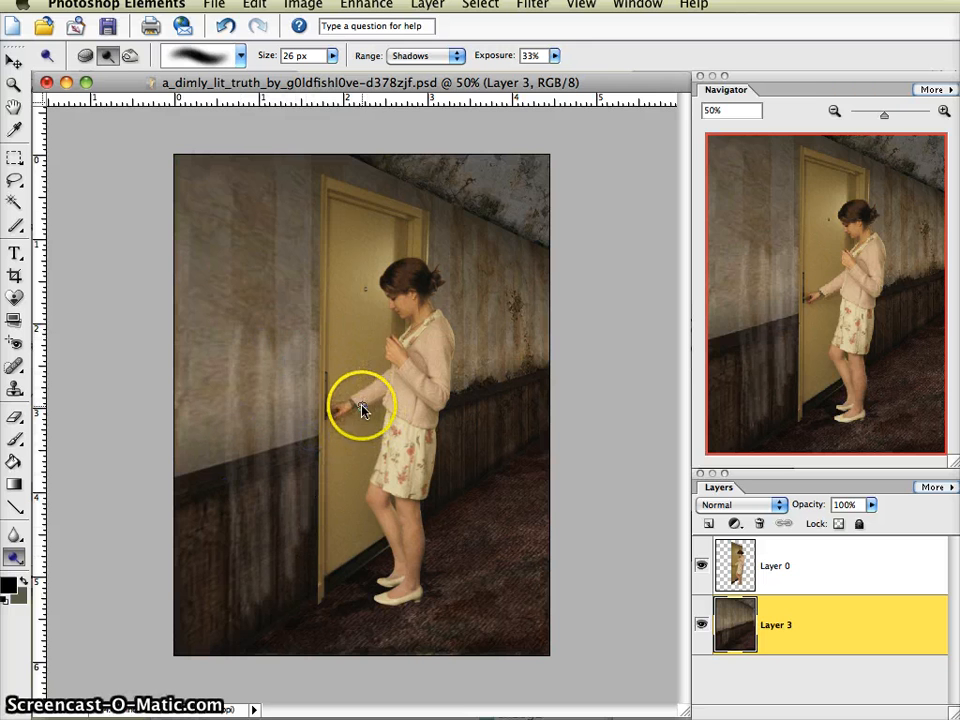
pyautogui.press('super+z')
# Step: Try dodging the wall and panelling beside the door on Layer 3 with the range set to Midtones, and undo it
pyautogui.click(435, 56)
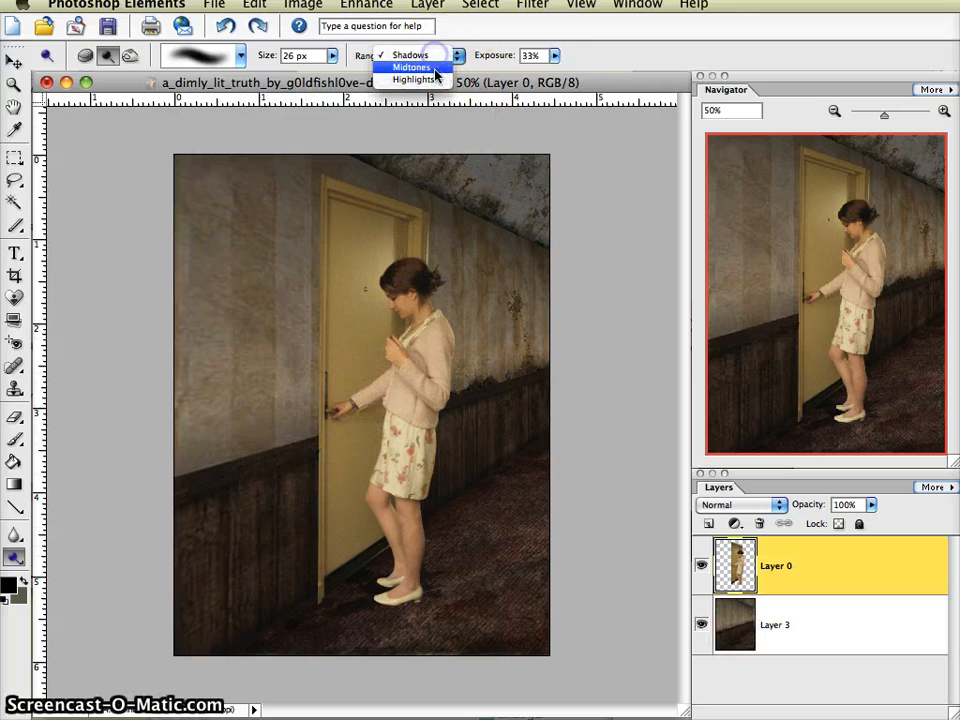
pyautogui.click(407, 67)
pyautogui.click(738, 632)
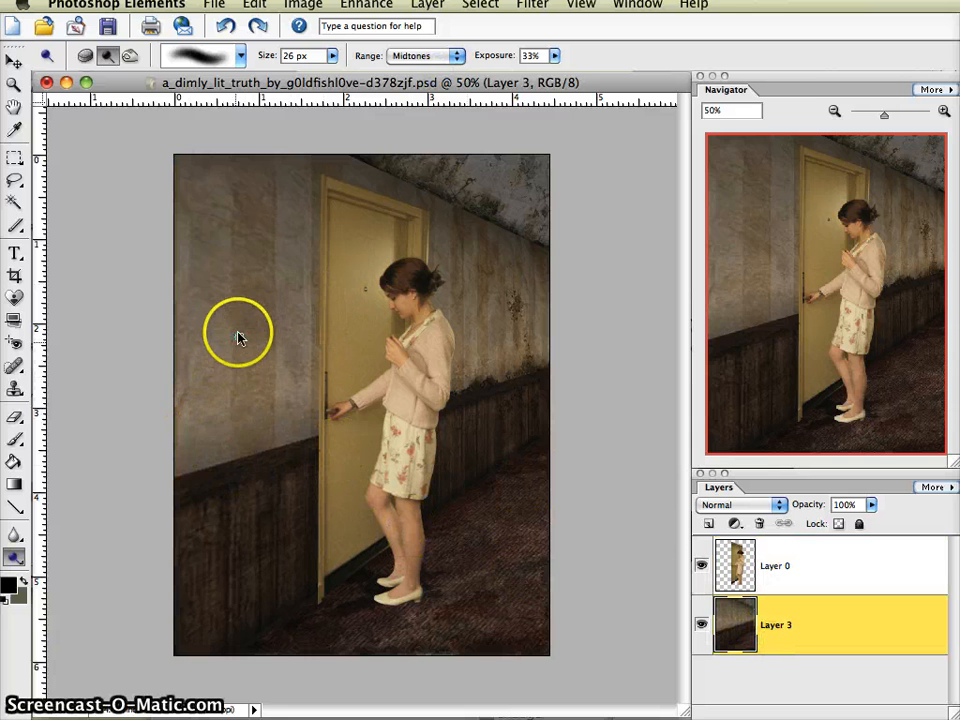
pyautogui.moveTo(224, 376)
pyautogui.mouseDown()
pyautogui.moveTo(257, 325)
pyautogui.moveTo(267, 353)
pyautogui.moveTo(278, 339)
pyautogui.moveTo(268, 401)
pyautogui.moveTo(291, 370)
pyautogui.mouseUp()
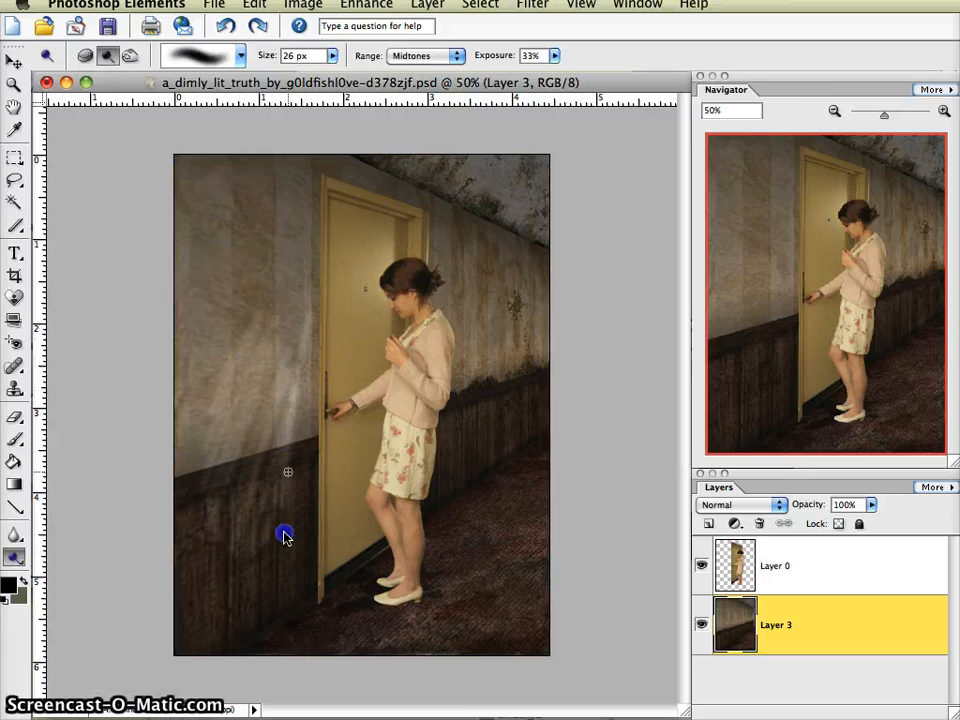
pyautogui.moveTo(284, 537)
pyautogui.mouseDown()
pyautogui.moveTo(288, 399)
pyautogui.moveTo(234, 542)
pyautogui.moveTo(246, 440)
pyautogui.mouseUp()
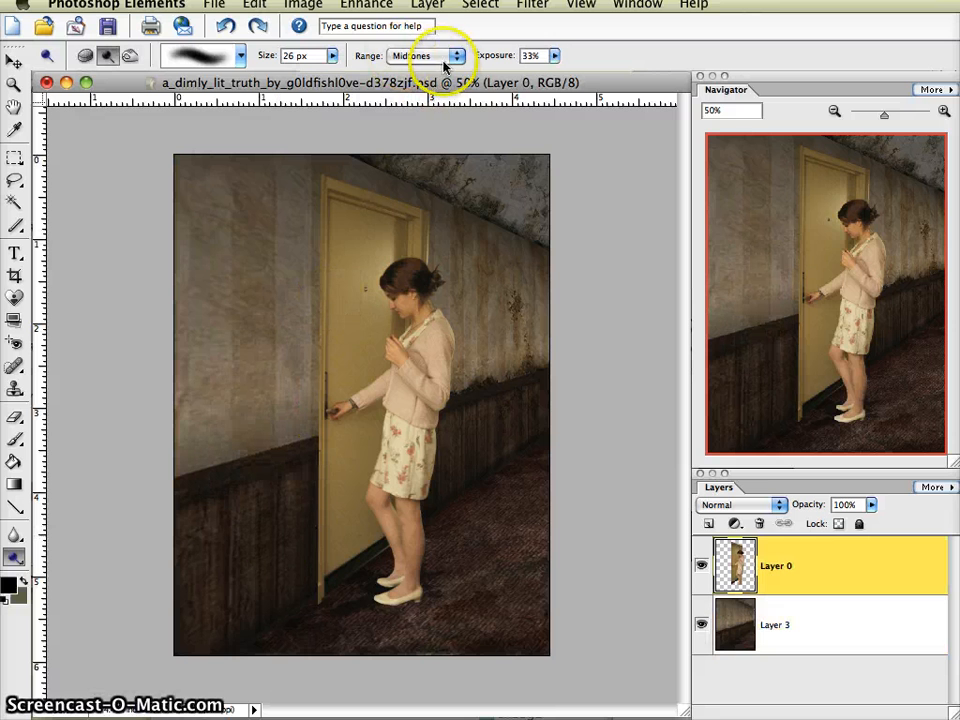
# Step: Try painting a bright patch of light on Layer 3's wall beside the door with the Dodge range set to Highlights, and undo it
pyautogui.click(442, 57)
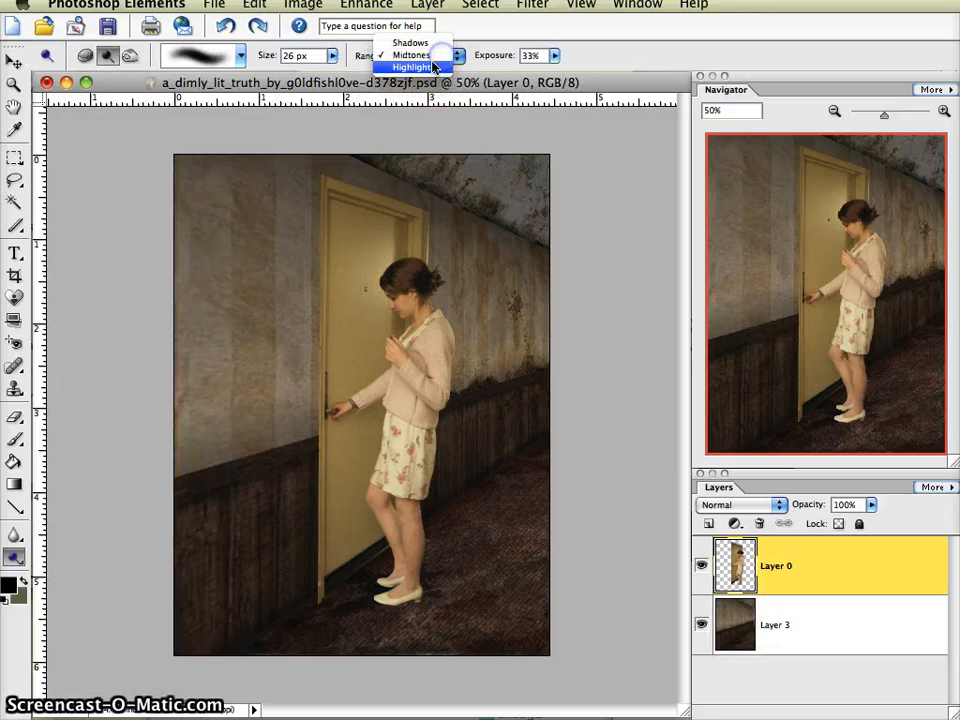
pyautogui.click(410, 67)
pyautogui.click(805, 625)
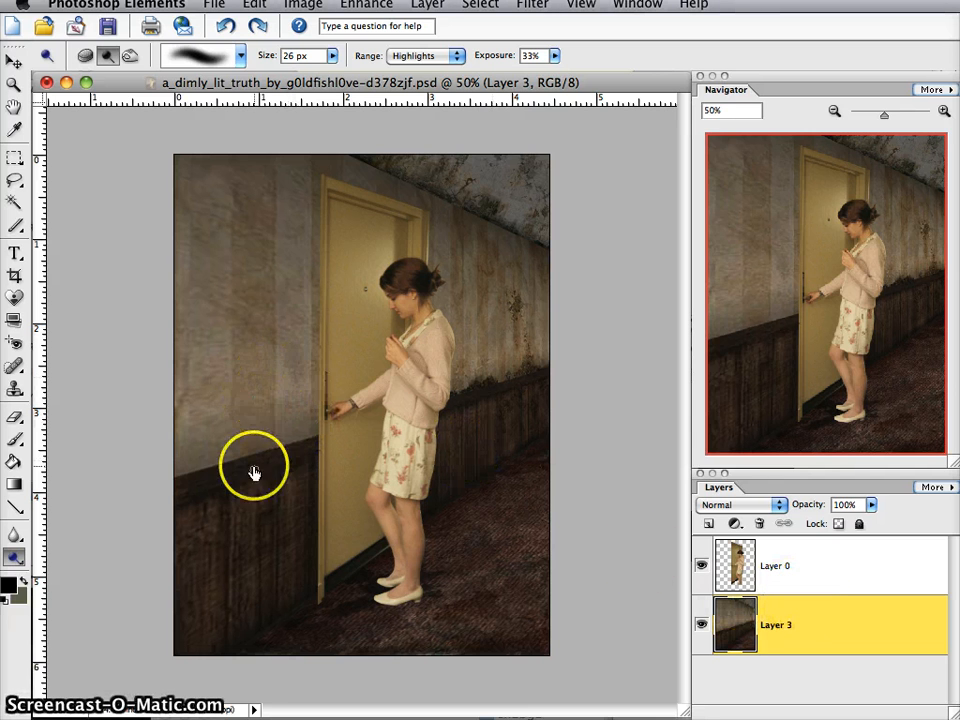
pyautogui.moveTo(293, 318); pyautogui.dragTo(245, 330)
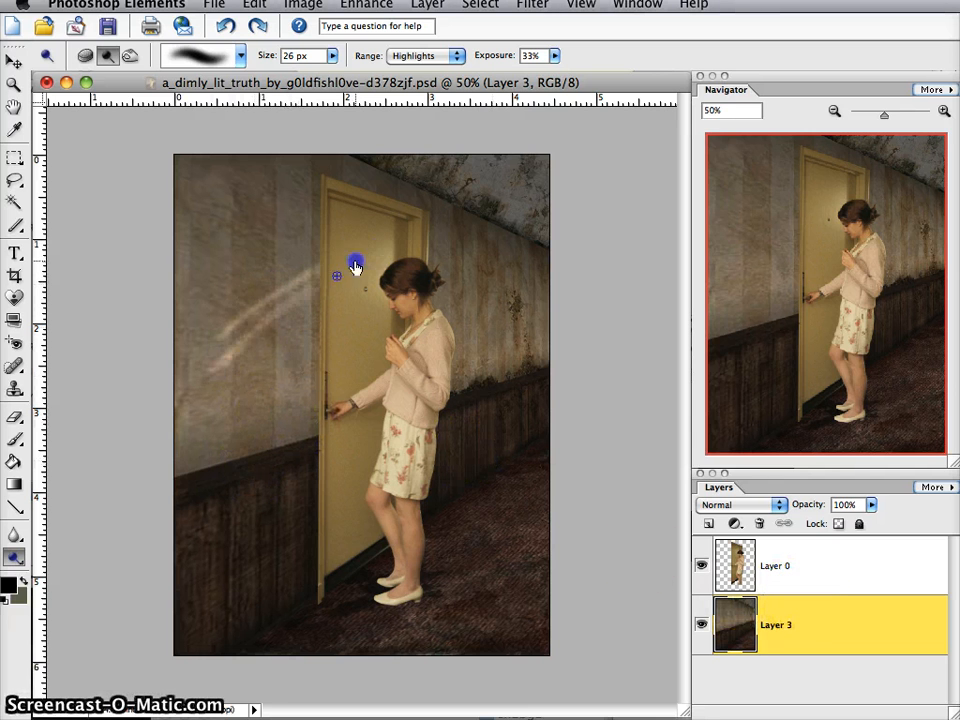
pyautogui.moveTo(355, 267)
pyautogui.mouseDown()
pyautogui.moveTo(292, 291)
pyautogui.moveTo(329, 280)
pyautogui.moveTo(198, 379)
pyautogui.moveTo(214, 374)
pyautogui.moveTo(189, 407)
pyautogui.moveTo(313, 325)
pyautogui.moveTo(229, 403)
pyautogui.moveTo(289, 371)
pyautogui.moveTo(301, 387)
pyautogui.moveTo(218, 478)
pyautogui.mouseUp()
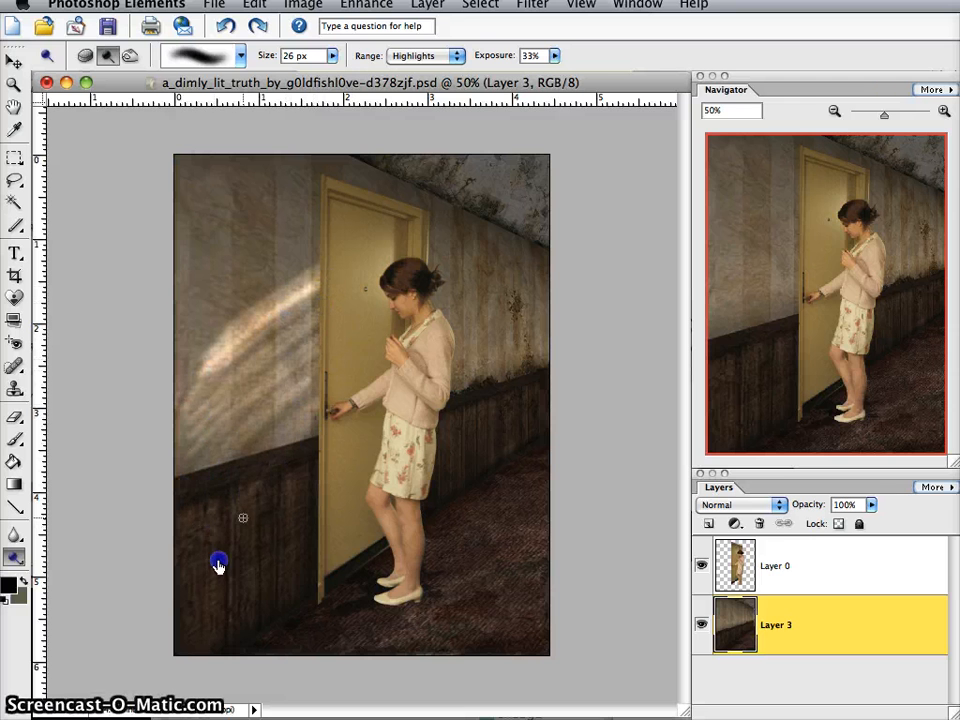
pyautogui.moveTo(329, 403)
pyautogui.mouseDown()
pyautogui.moveTo(251, 456)
pyautogui.moveTo(214, 435)
pyautogui.moveTo(218, 403)
pyautogui.moveTo(310, 270)
pyautogui.mouseUp()
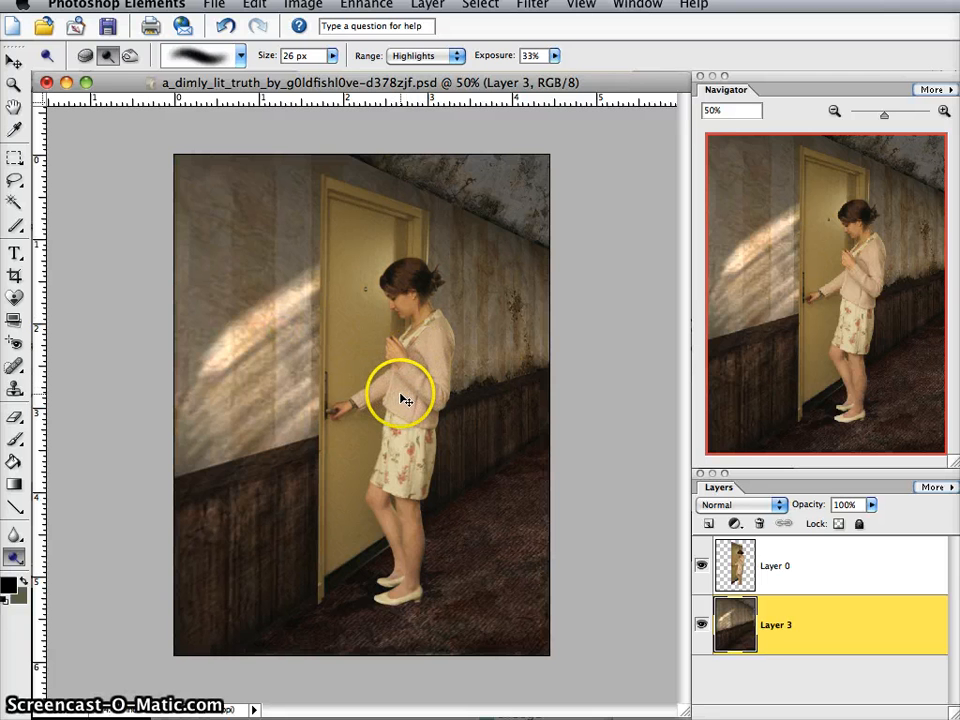
pyautogui.press('super+z')
pyautogui.press('super+z')
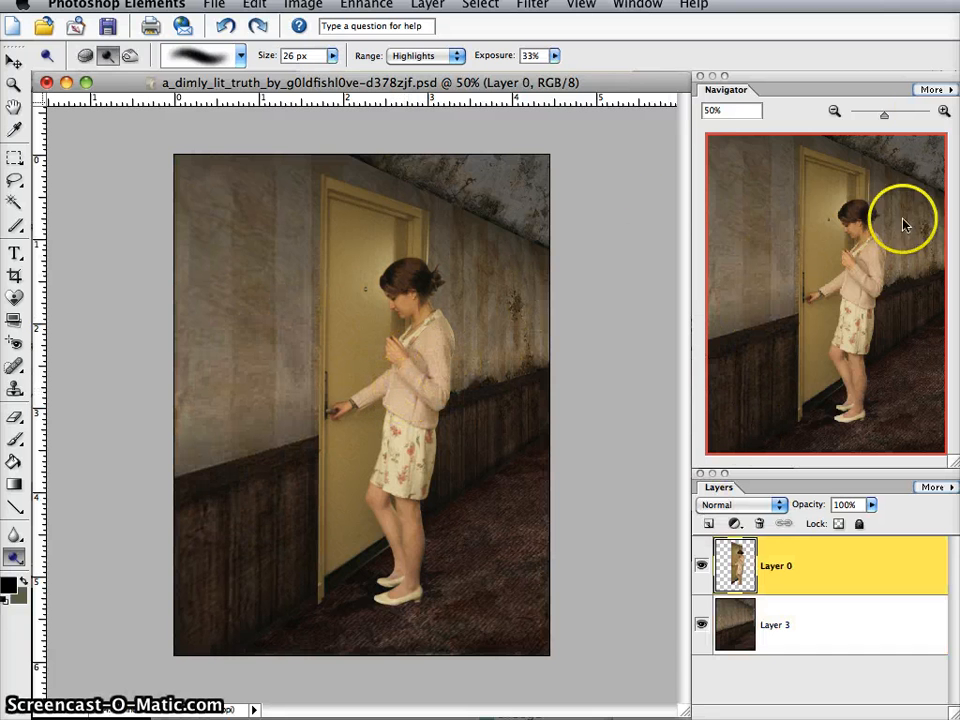
# Step: Try brightening the woman's cheek, nose, chin and ear on Layer 0 with the Highlights Dodge, and undo the strokes
pyautogui.click(943, 111)
pyautogui.click(943, 111)
pyautogui.click(943, 111)
pyautogui.click(943, 111)
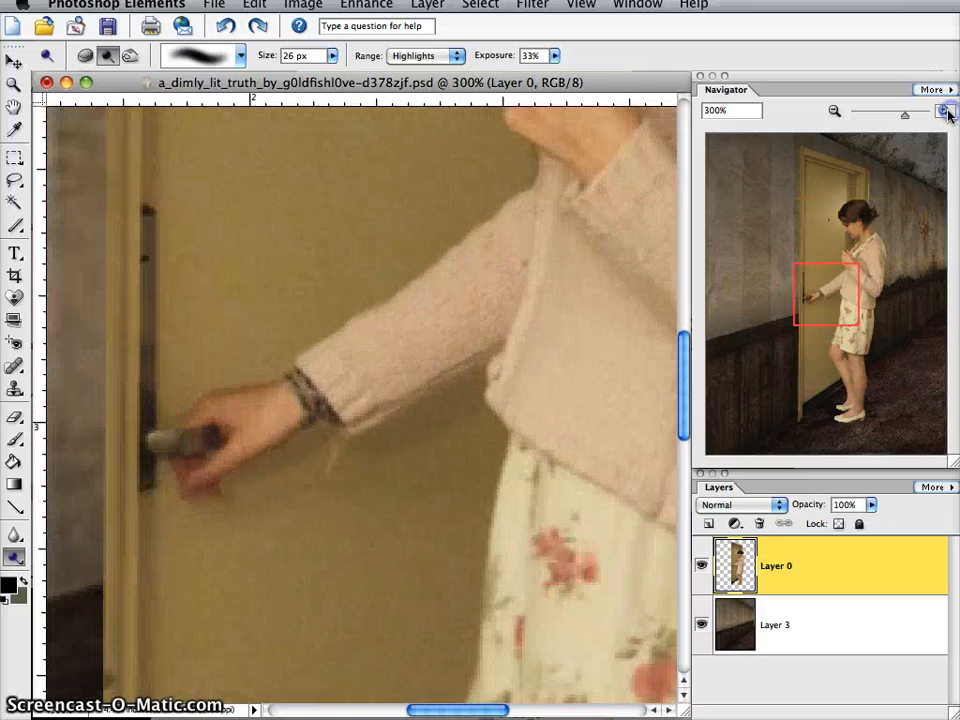
pyautogui.moveTo(852, 315); pyautogui.dragTo(857, 236)
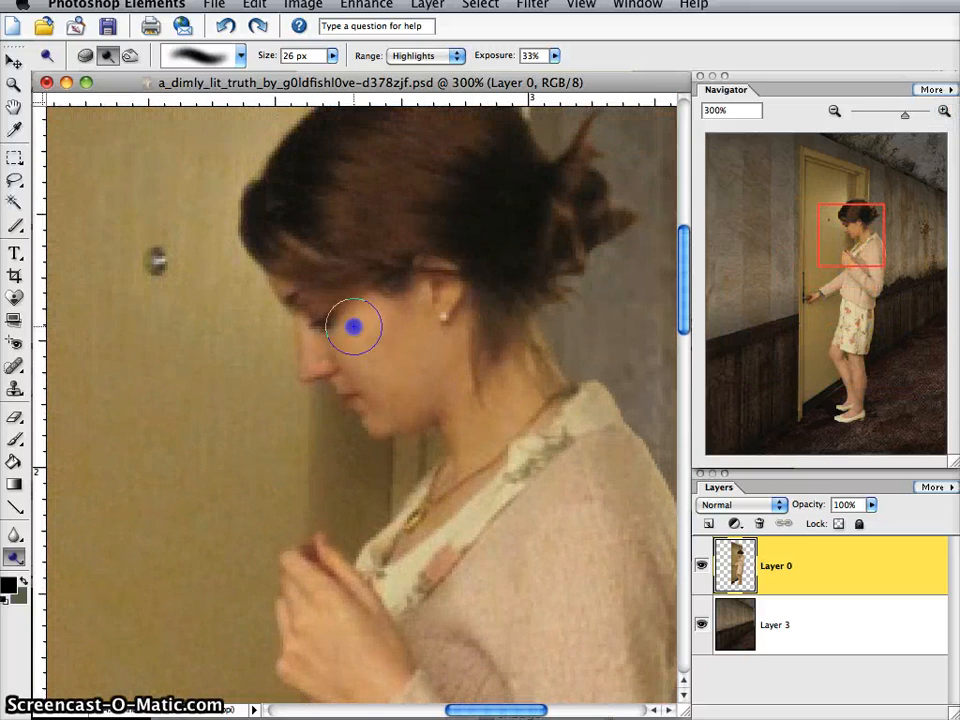
pyautogui.moveTo(366, 318)
pyautogui.mouseDown()
pyautogui.moveTo(356, 370)
pyautogui.moveTo(363, 317)
pyautogui.mouseUp()
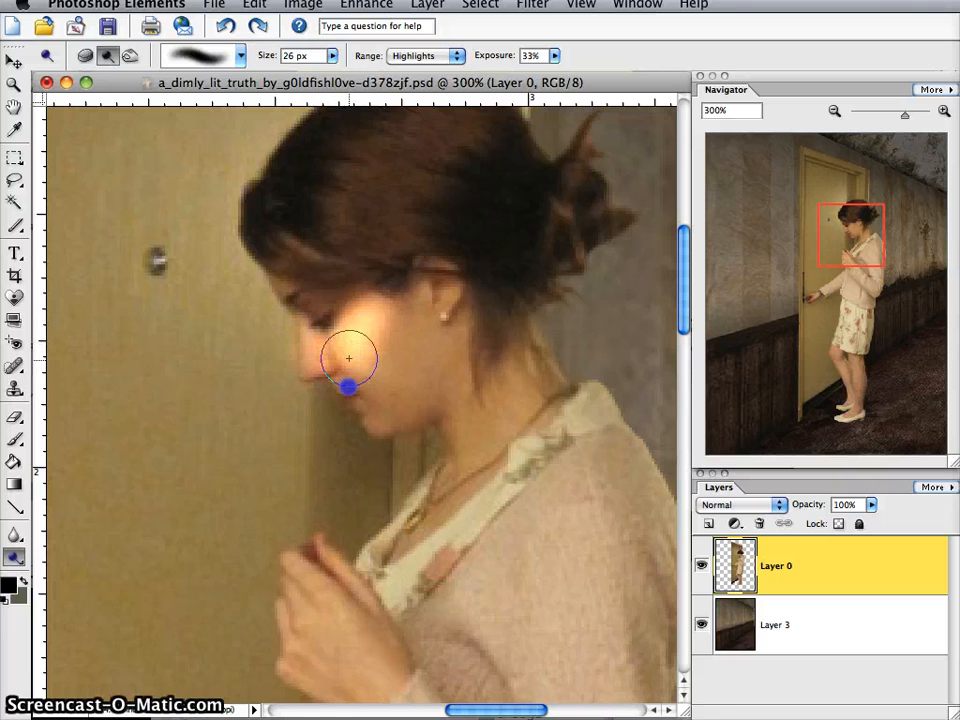
pyautogui.moveTo(363, 405)
pyautogui.mouseDown()
pyautogui.moveTo(420, 407)
pyautogui.moveTo(366, 385)
pyautogui.moveTo(362, 370)
pyautogui.moveTo(381, 334)
pyautogui.mouseUp()
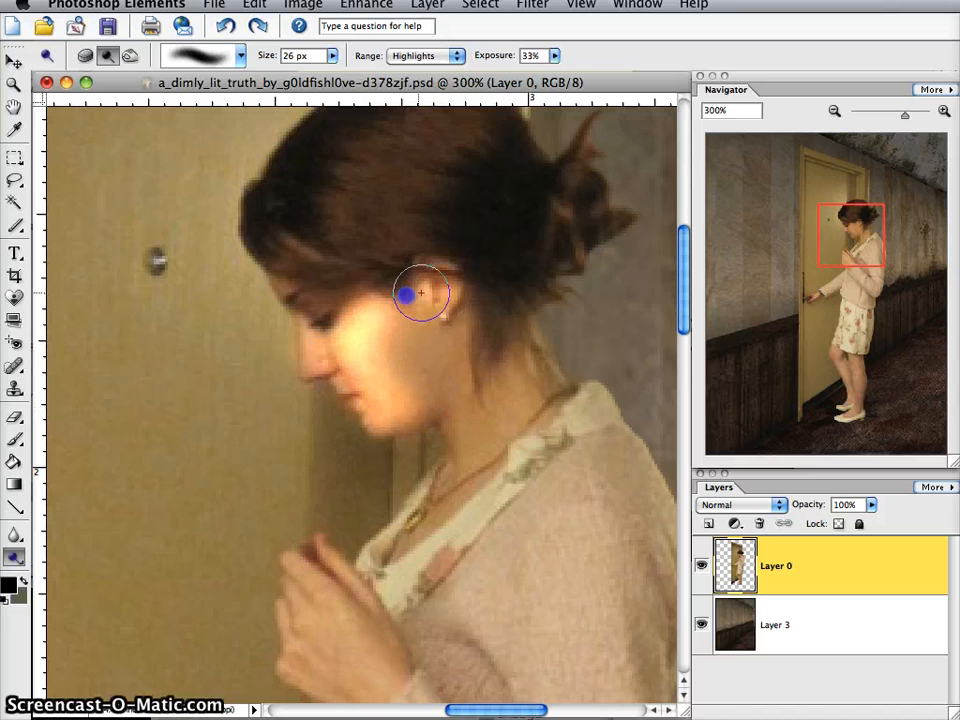
pyautogui.click(310, 315)
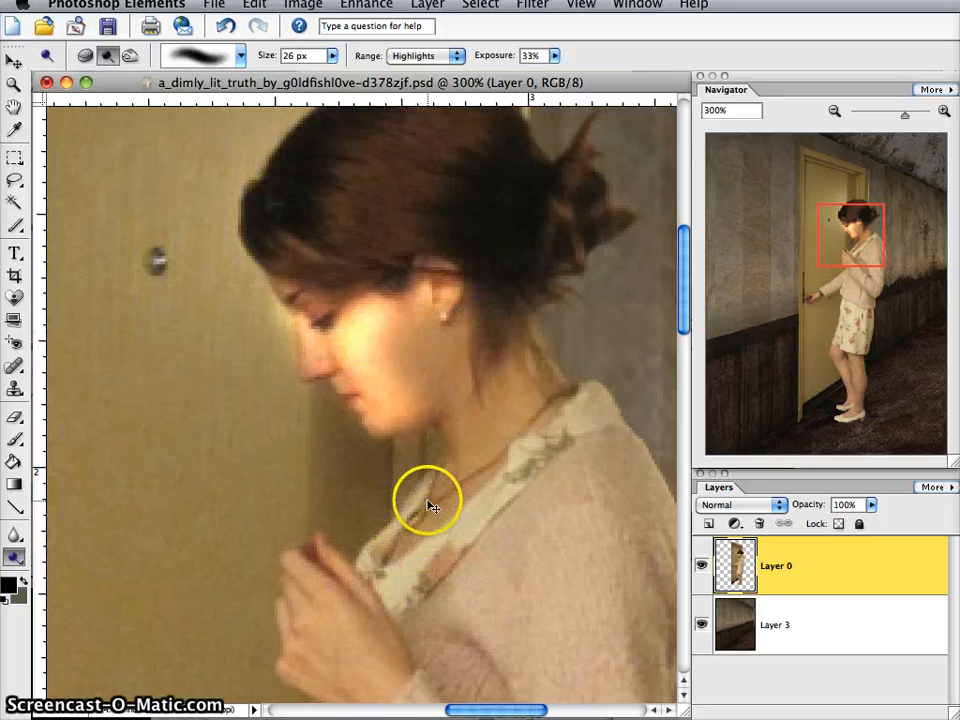
pyautogui.moveTo(422, 328)
pyautogui.mouseDown()
pyautogui.moveTo(365, 322)
pyautogui.moveTo(373, 402)
pyautogui.moveTo(422, 301)
pyautogui.moveTo(345, 366)
pyautogui.mouseUp()
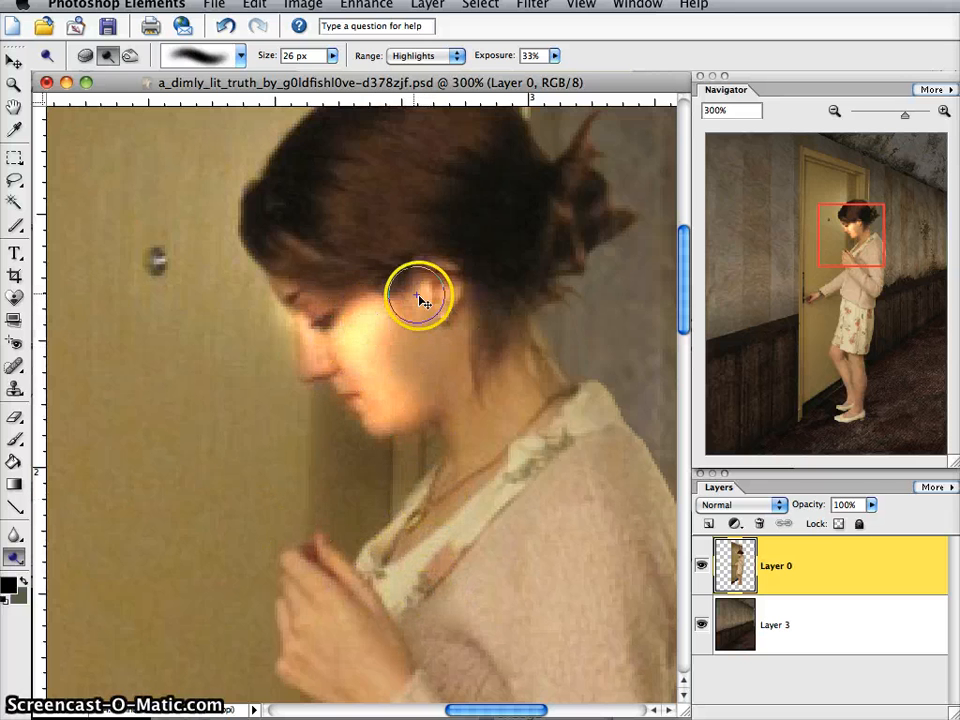
pyautogui.press('super+z')
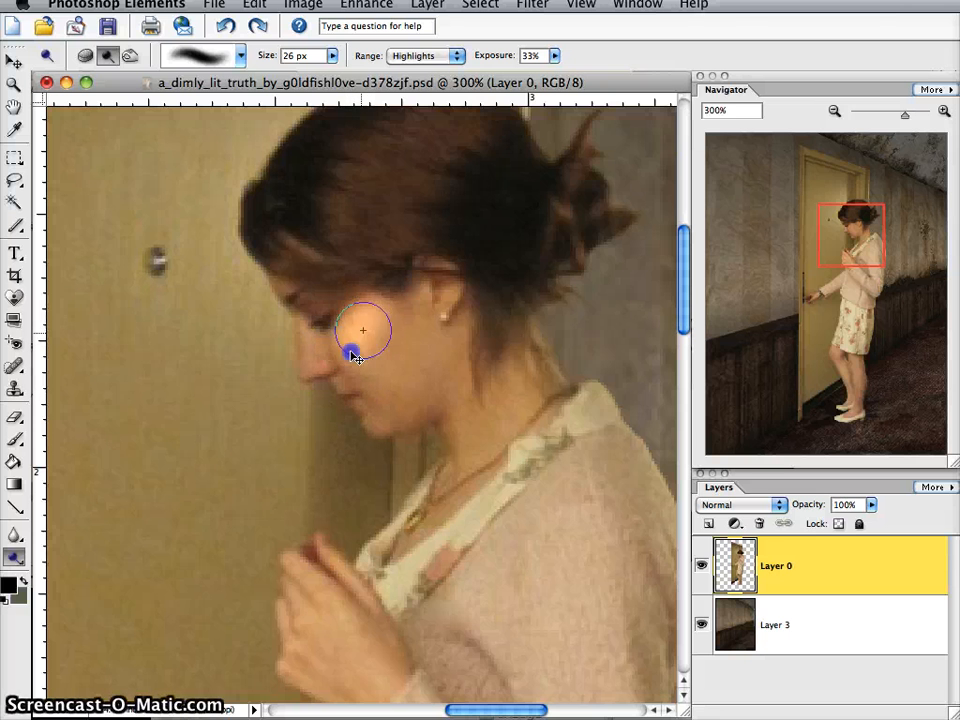
pyautogui.click(357, 353)
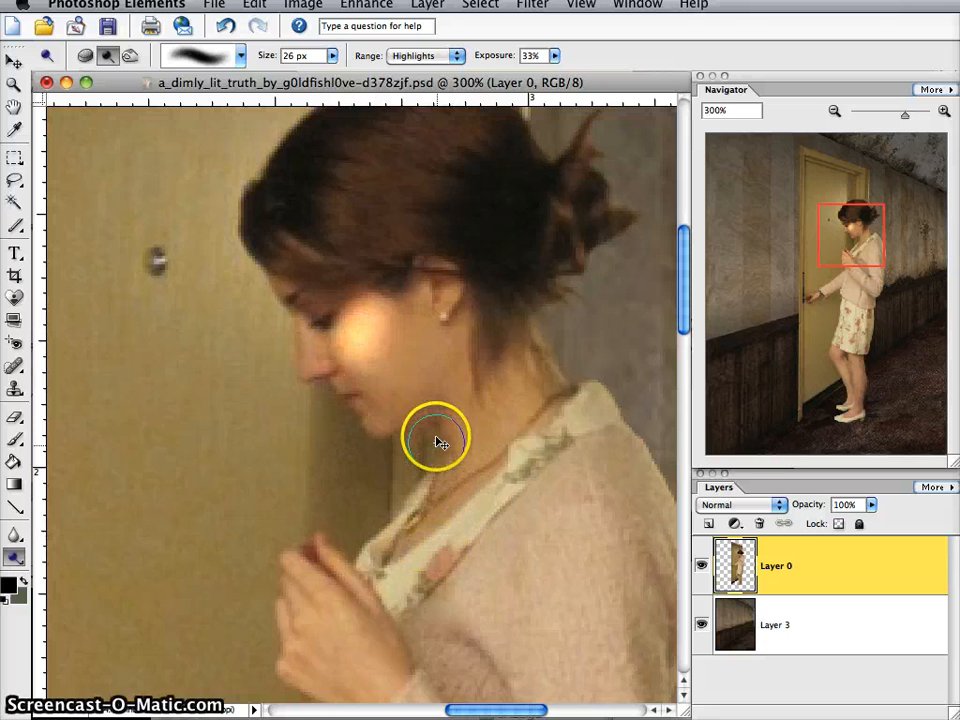
pyautogui.press('super+z')
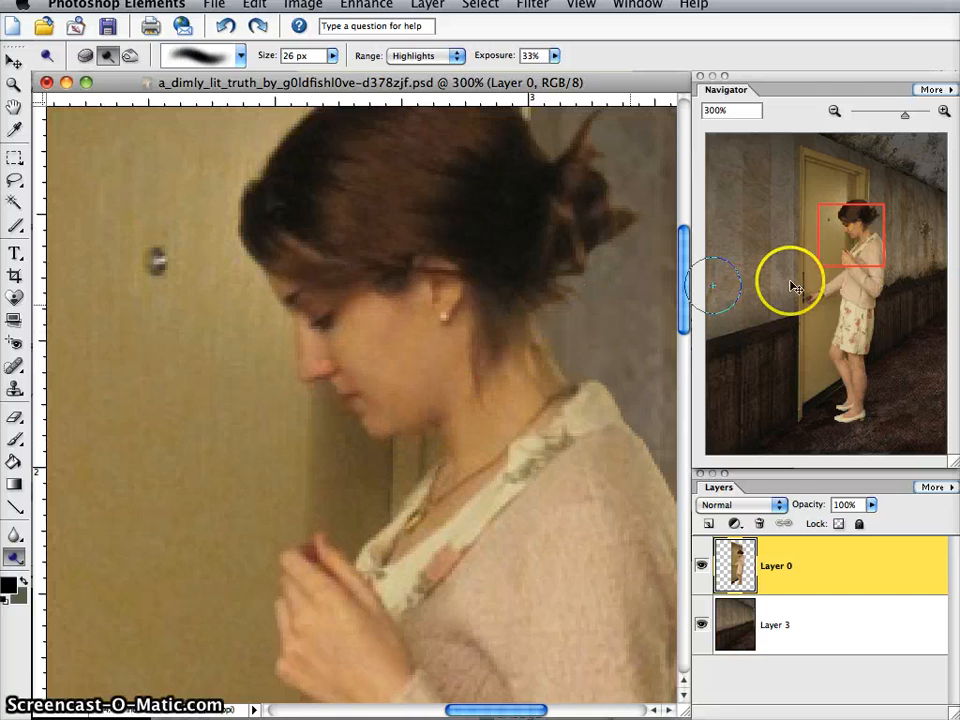
# Step: Try darkening the ceiling and upper wall edge on Layer 3 using the Burn tool with its range set to Shadows, and undo it
pyautogui.click(834, 110)
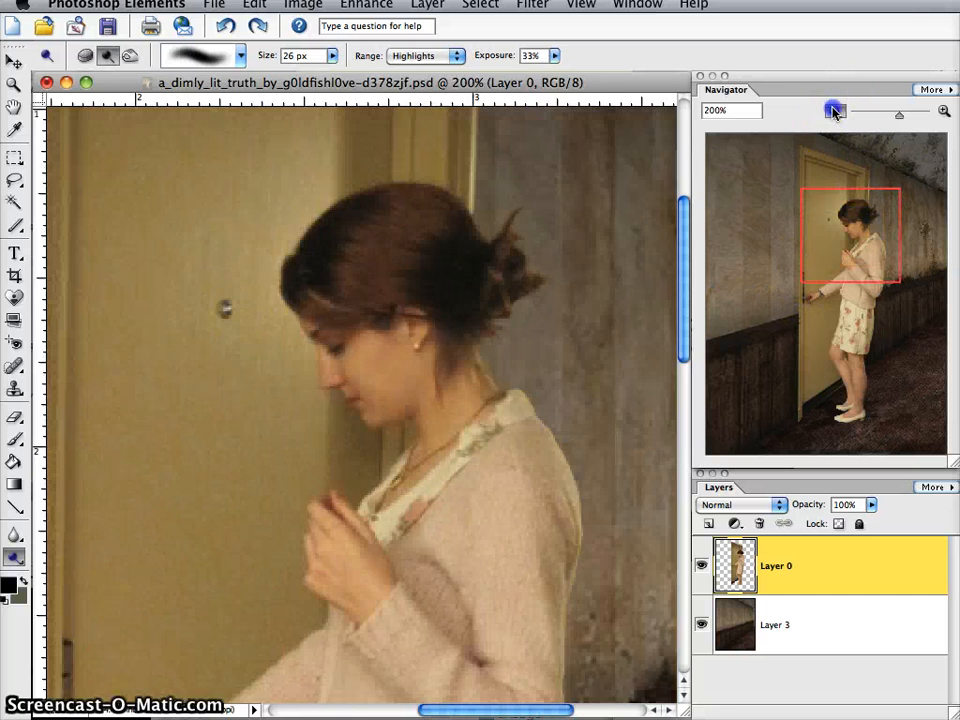
pyautogui.click(834, 110)
pyautogui.click(834, 110)
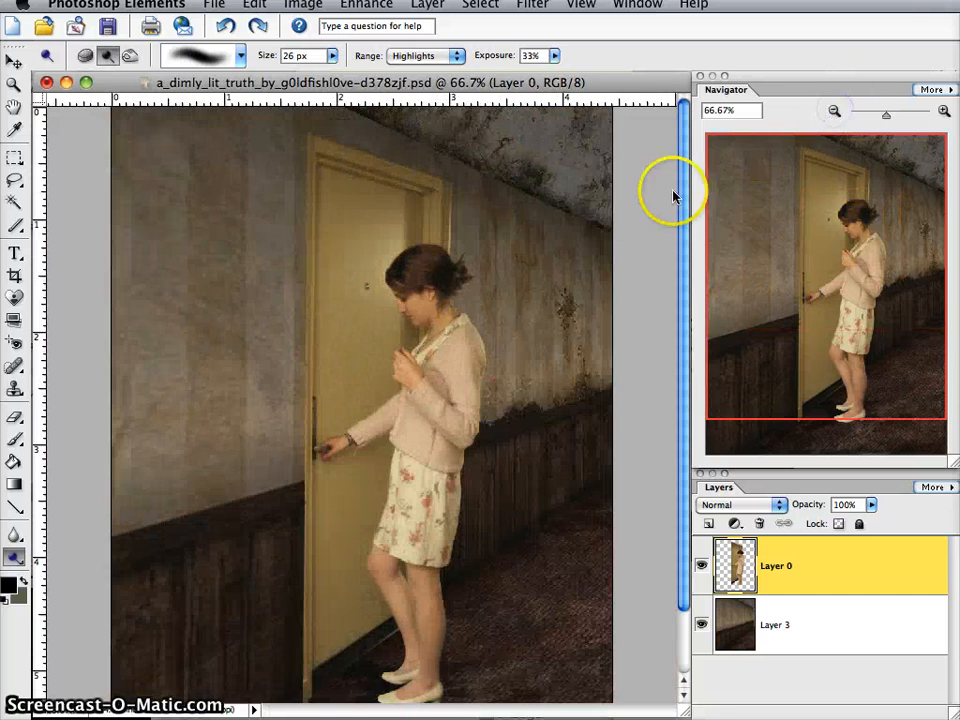
pyautogui.click(834, 110)
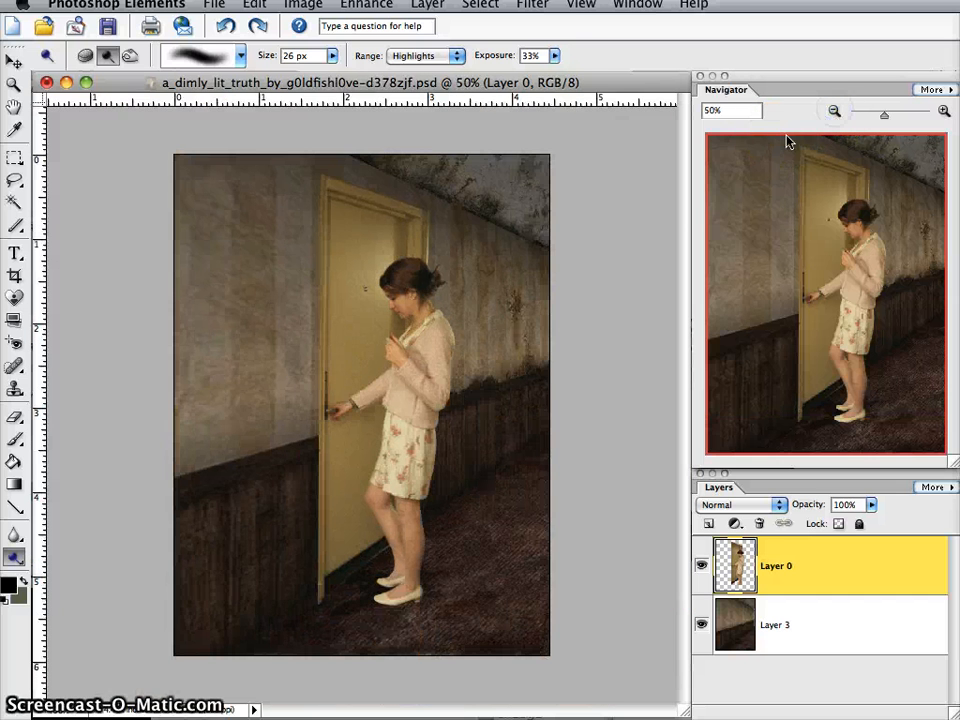
pyautogui.click(130, 55)
pyautogui.click(447, 57)
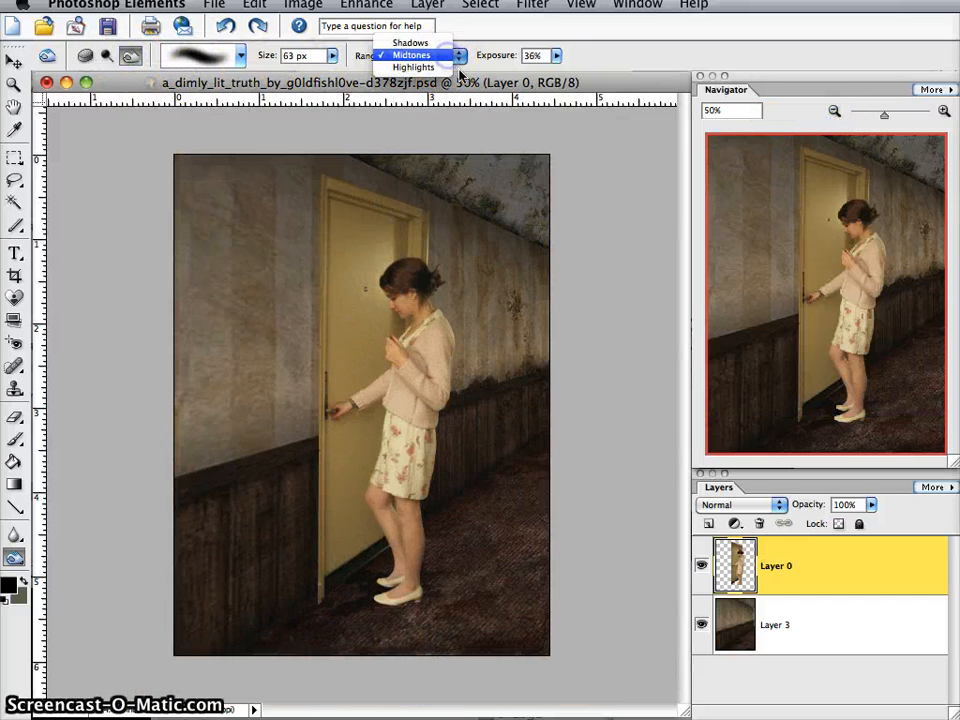
pyautogui.click(425, 34)
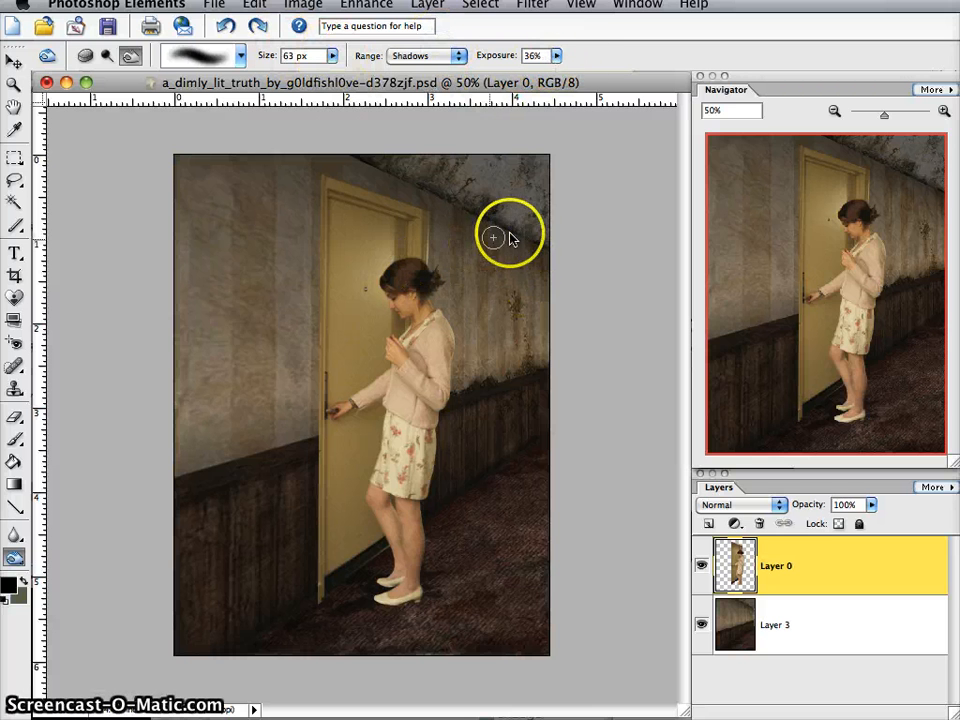
pyautogui.moveTo(454, 203)
pyautogui.mouseDown()
pyautogui.moveTo(520, 242)
pyautogui.moveTo(450, 195)
pyautogui.moveTo(492, 222)
pyautogui.mouseUp()
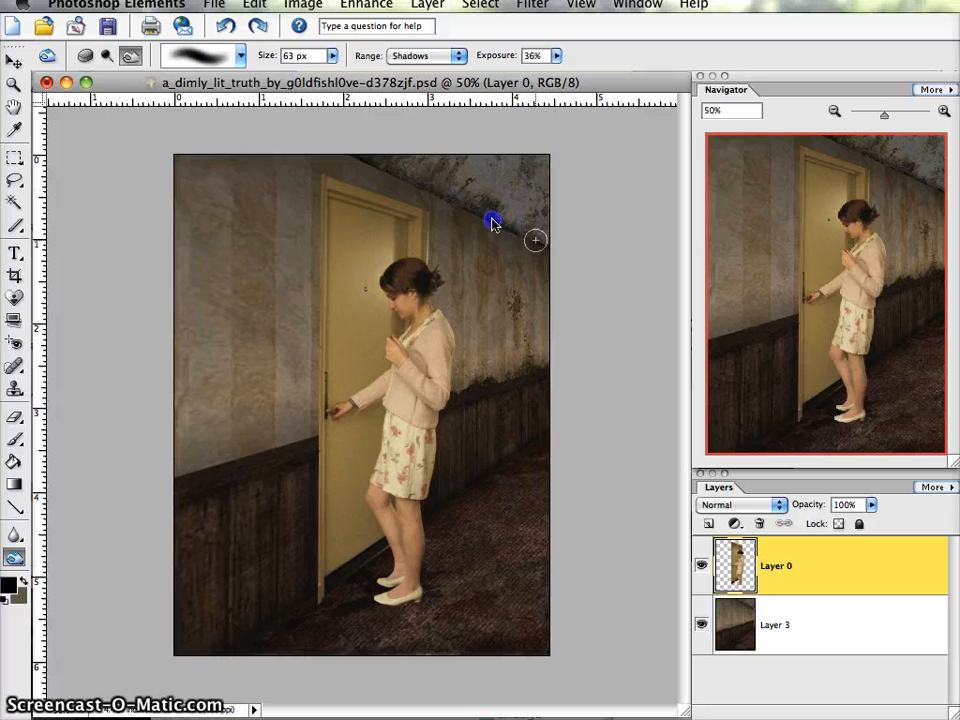
pyautogui.click(737, 622)
pyautogui.moveTo(435, 195)
pyautogui.mouseDown()
pyautogui.moveTo(518, 244)
pyautogui.moveTo(424, 179)
pyautogui.moveTo(353, 158)
pyautogui.moveTo(449, 206)
pyautogui.moveTo(364, 165)
pyautogui.moveTo(292, 148)
pyautogui.moveTo(432, 201)
pyautogui.mouseUp()
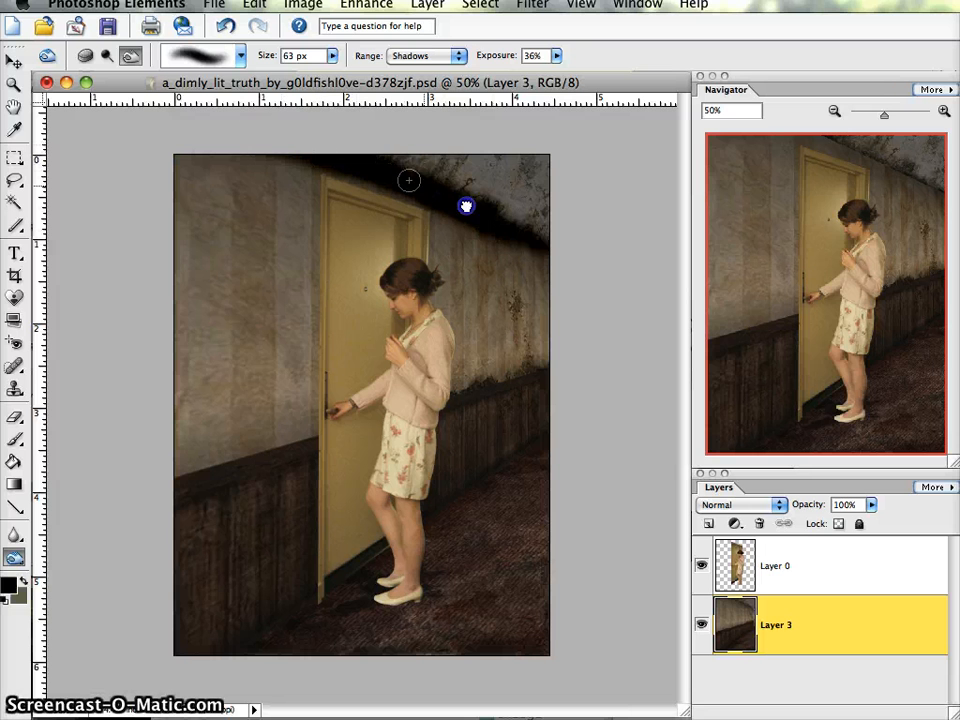
pyautogui.moveTo(532, 235)
pyautogui.mouseDown()
pyautogui.moveTo(482, 197)
pyautogui.moveTo(561, 216)
pyautogui.moveTo(490, 163)
pyautogui.mouseUp()
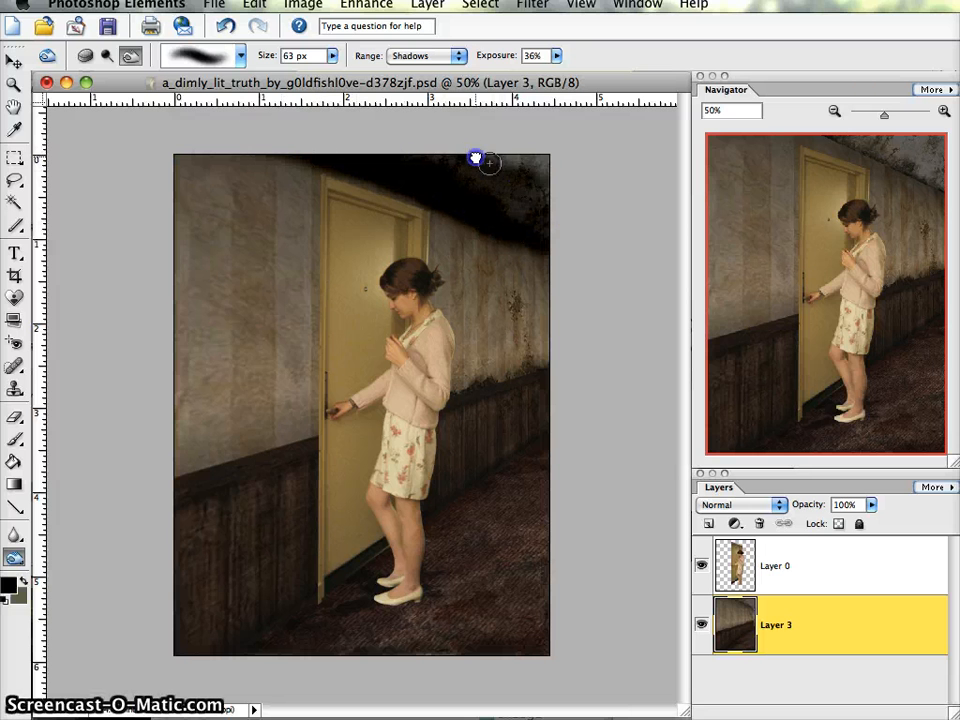
pyautogui.moveTo(570, 169); pyautogui.dragTo(579, 168)
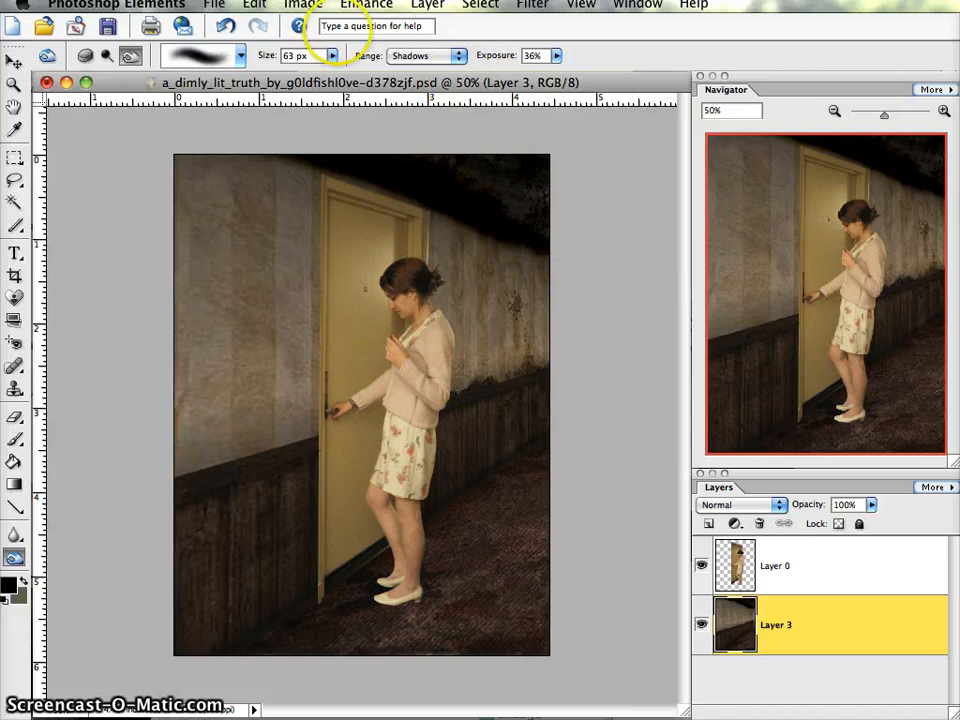
pyautogui.click(227, 25)
pyautogui.click(761, 622)
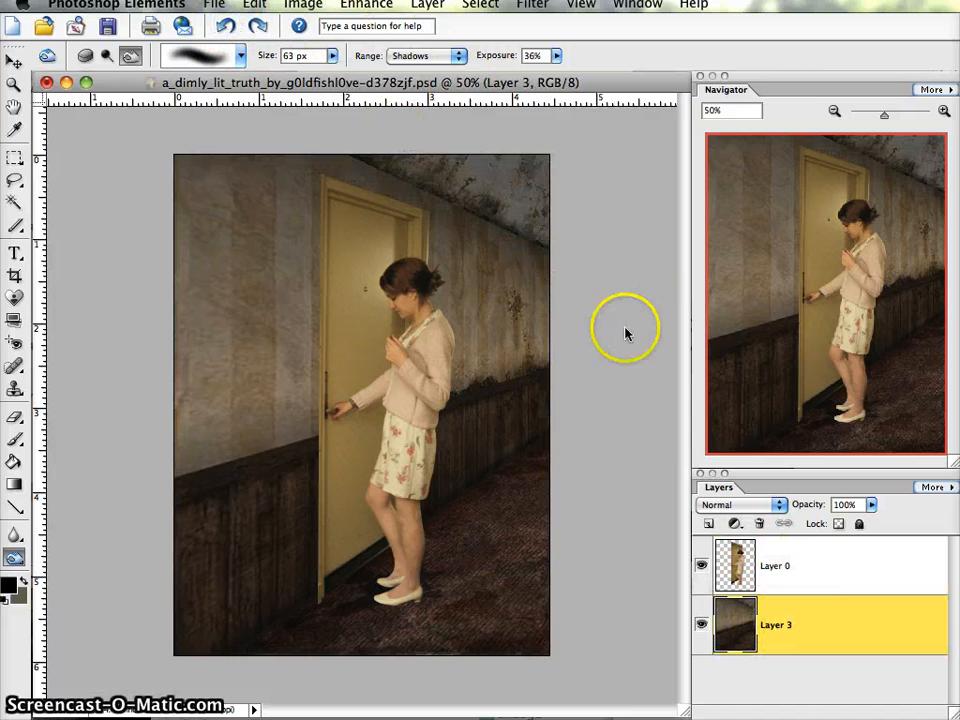
# Step: Try burning Layer 3's ceiling, wall and carpet behind the woman with the range set to Midtones, and undo the strokes
pyautogui.click(437, 56)
pyautogui.click(408, 71)
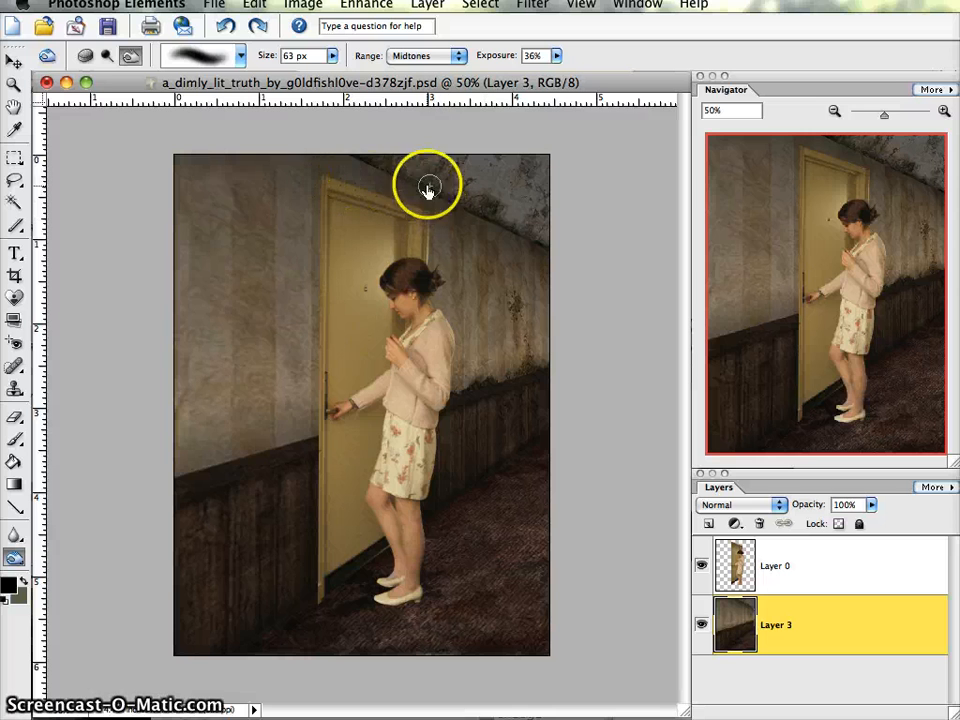
pyautogui.moveTo(498, 236)
pyautogui.mouseDown()
pyautogui.moveTo(529, 221)
pyautogui.moveTo(498, 181)
pyautogui.mouseUp()
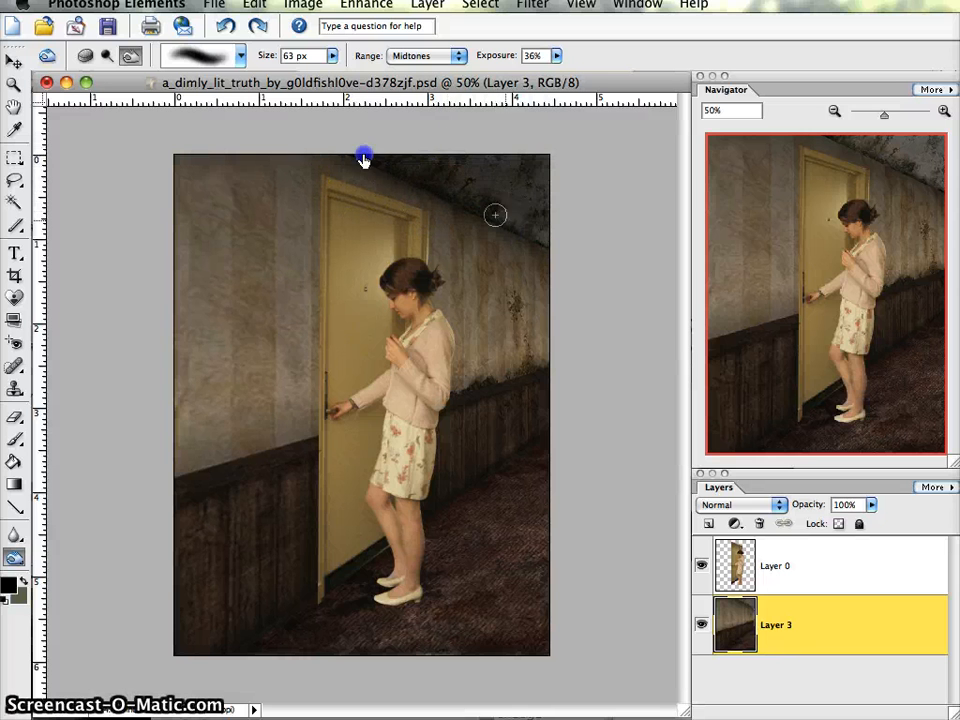
pyautogui.moveTo(473, 226); pyautogui.dragTo(330, 177)
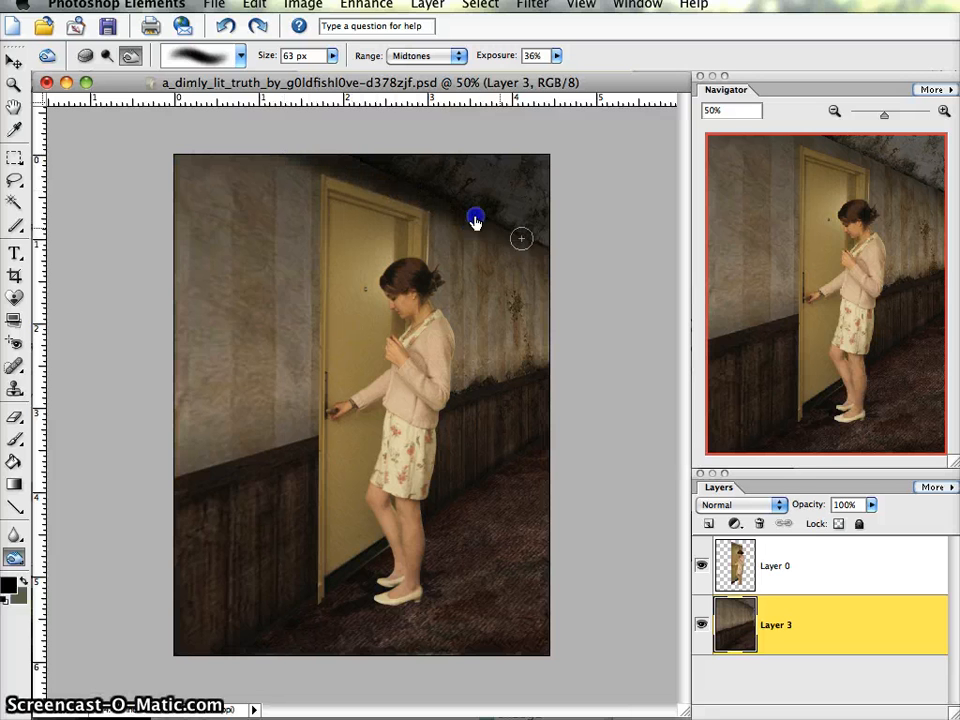
pyautogui.moveTo(540, 256)
pyautogui.mouseDown()
pyautogui.moveTo(479, 245)
pyautogui.moveTo(557, 287)
pyautogui.moveTo(484, 292)
pyautogui.moveTo(459, 305)
pyautogui.moveTo(496, 325)
pyautogui.moveTo(494, 351)
pyautogui.moveTo(540, 353)
pyautogui.moveTo(493, 383)
pyautogui.moveTo(579, 388)
pyautogui.moveTo(514, 429)
pyautogui.moveTo(561, 426)
pyautogui.moveTo(486, 497)
pyautogui.mouseUp()
pyautogui.moveTo(560, 474)
pyautogui.mouseDown()
pyautogui.moveTo(528, 530)
pyautogui.moveTo(579, 548)
pyautogui.moveTo(537, 607)
pyautogui.mouseUp()
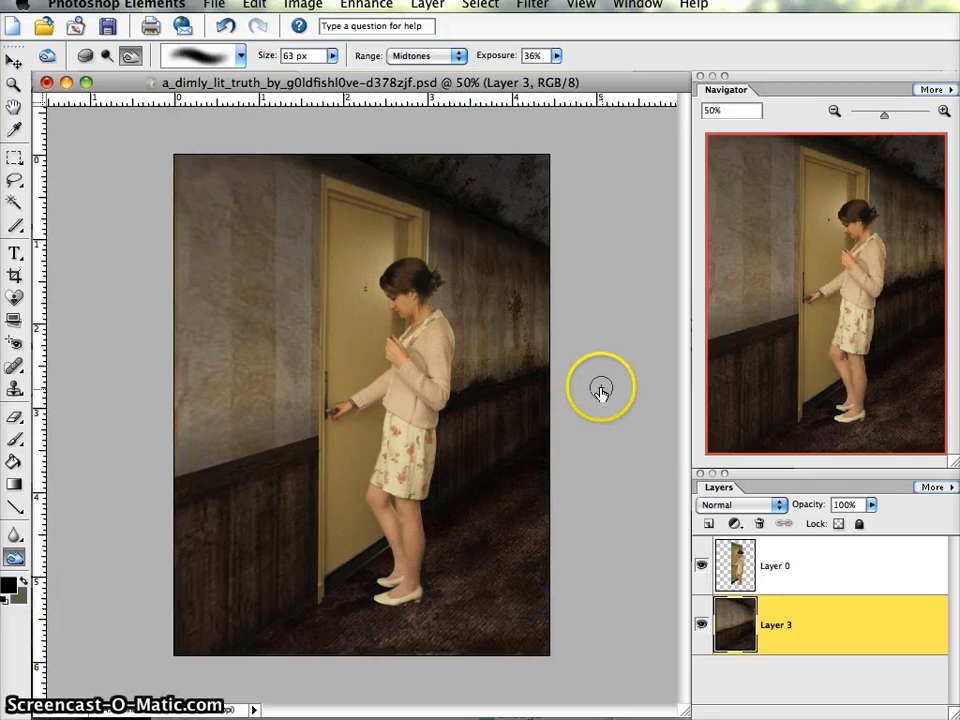
pyautogui.press('super+z')
pyautogui.click(850, 622)
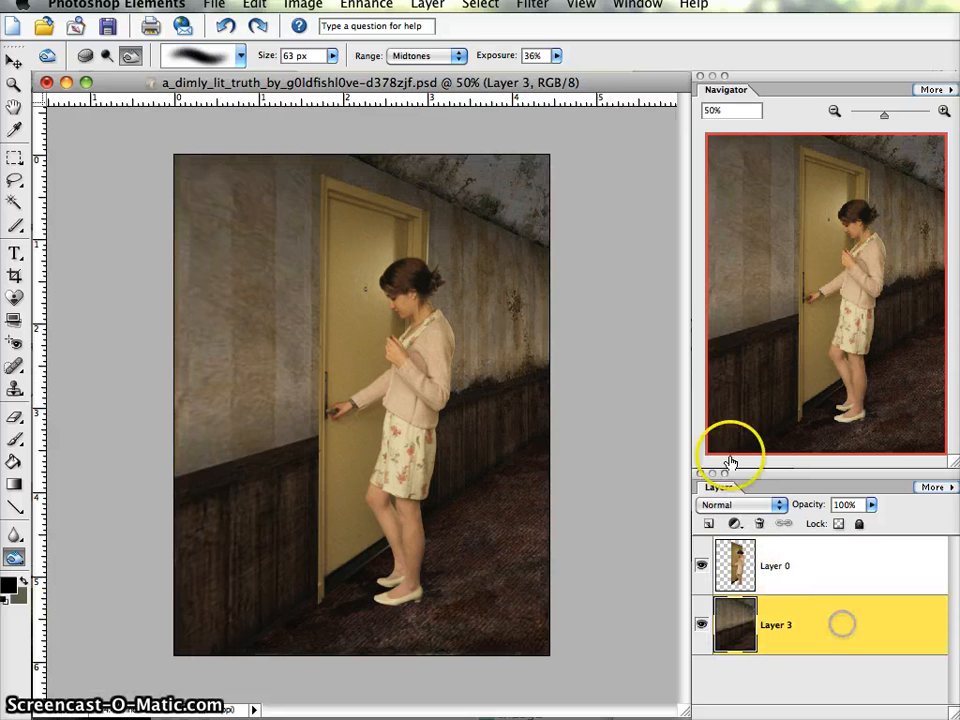
# Step: Try burning the ceiling, far wall and carpet edge on Layer 3 with the range set to Highlights, and undo the strokes
pyautogui.click(440, 55)
pyautogui.click(432, 70)
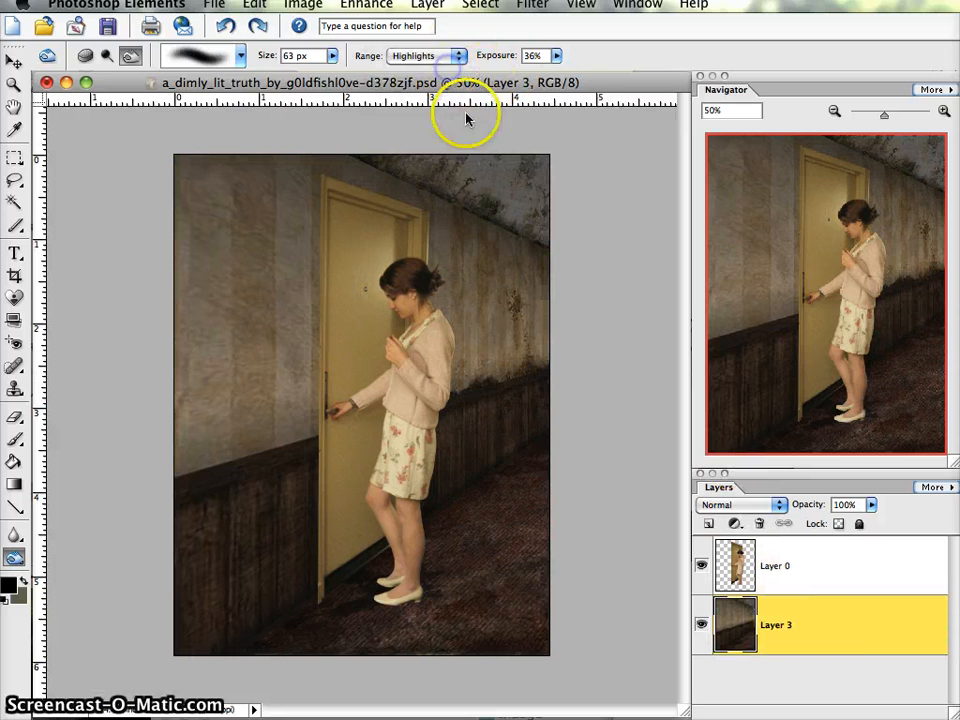
pyautogui.moveTo(444, 204)
pyautogui.mouseDown()
pyautogui.moveTo(426, 186)
pyautogui.moveTo(343, 152)
pyautogui.mouseUp()
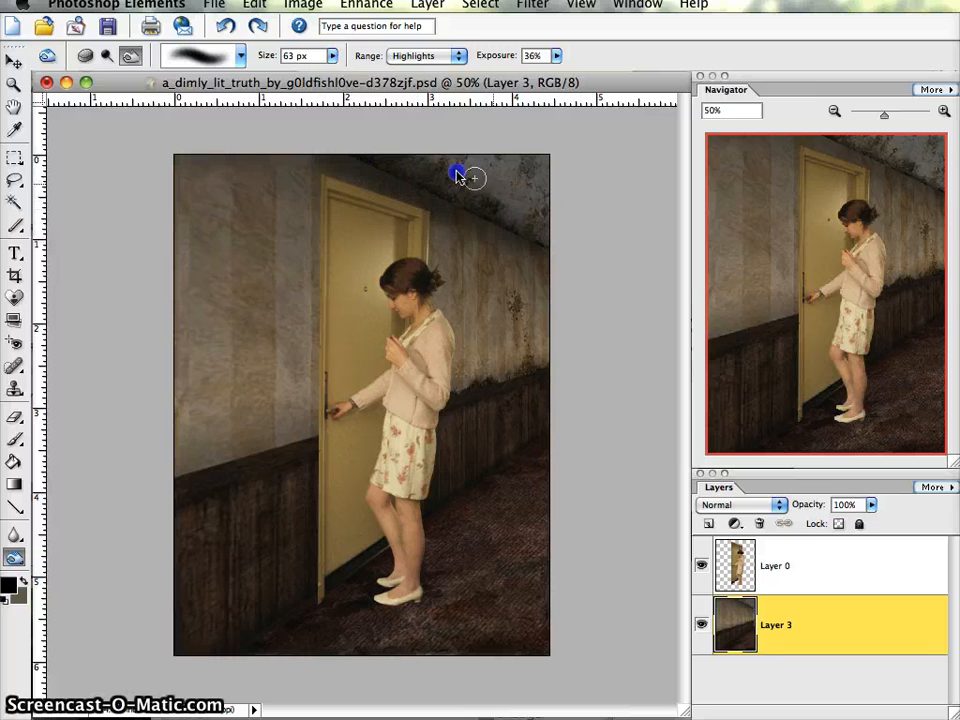
pyautogui.moveTo(458, 177)
pyautogui.mouseDown()
pyautogui.moveTo(518, 172)
pyautogui.moveTo(466, 151)
pyautogui.moveTo(497, 146)
pyautogui.moveTo(546, 179)
pyautogui.moveTo(508, 193)
pyautogui.moveTo(541, 213)
pyautogui.moveTo(406, 162)
pyautogui.moveTo(499, 193)
pyautogui.mouseUp()
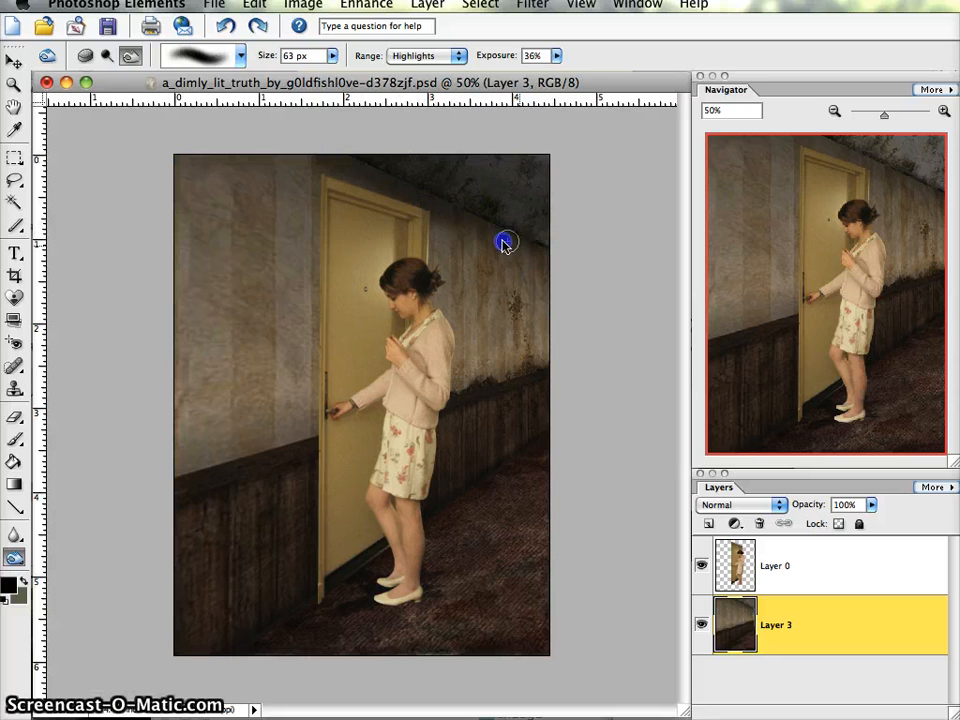
pyautogui.moveTo(563, 268)
pyautogui.mouseDown()
pyautogui.moveTo(527, 257)
pyautogui.moveTo(574, 278)
pyautogui.moveTo(538, 298)
pyautogui.moveTo(542, 313)
pyautogui.moveTo(424, 349)
pyautogui.moveTo(577, 340)
pyautogui.moveTo(480, 369)
pyautogui.mouseUp()
pyautogui.moveTo(530, 420)
pyautogui.mouseDown()
pyautogui.moveTo(564, 424)
pyautogui.moveTo(501, 468)
pyautogui.moveTo(568, 480)
pyautogui.mouseUp()
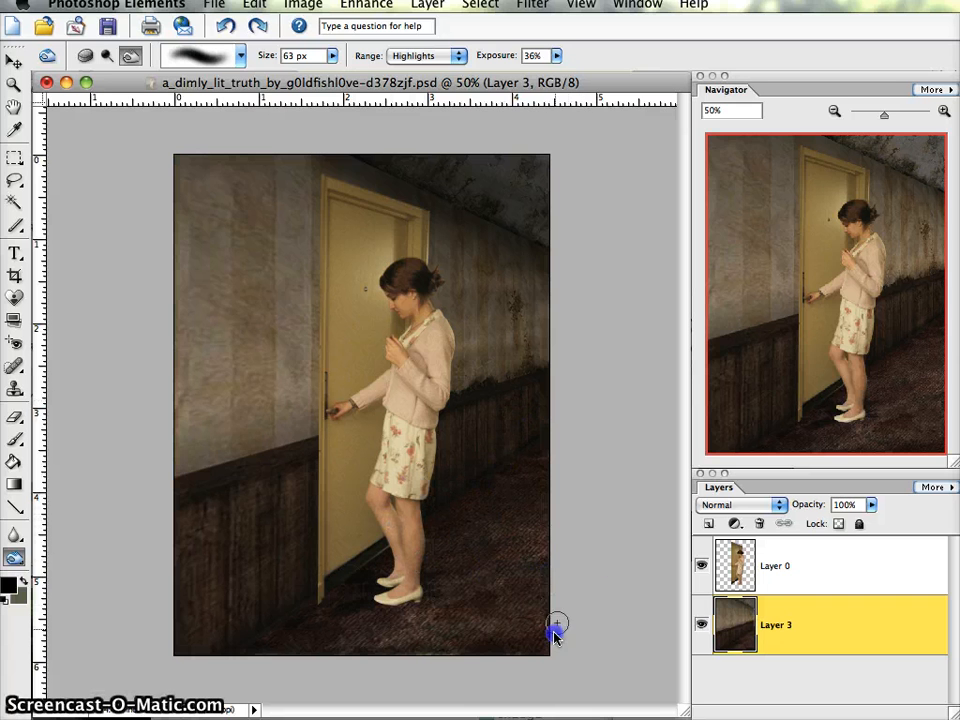
pyautogui.moveTo(554, 632); pyautogui.dragTo(557, 633)
pyautogui.press('super+z')
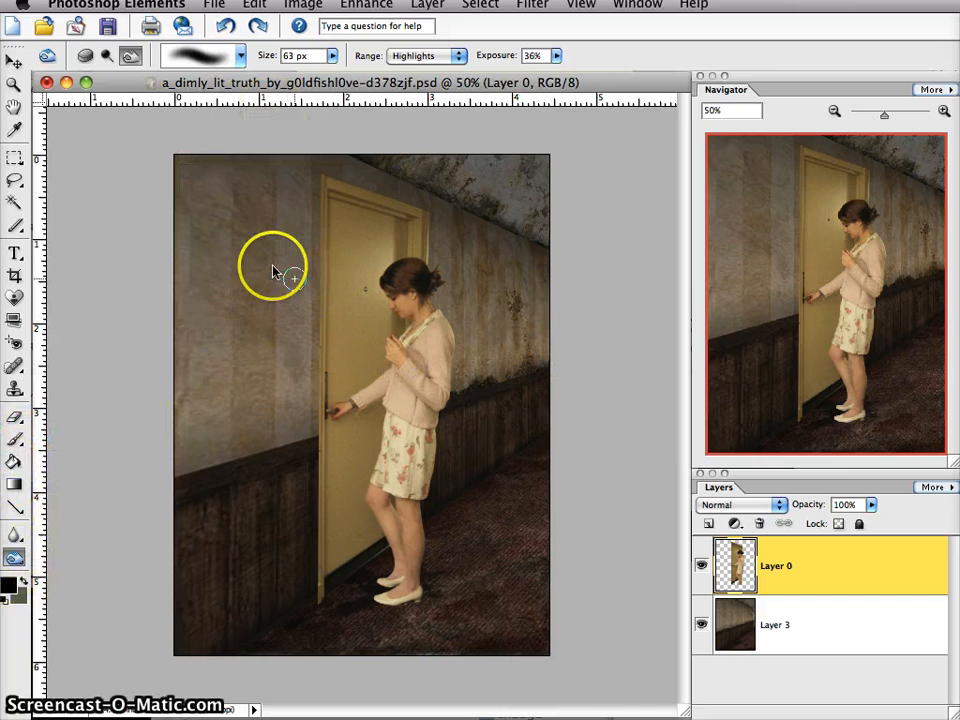
# Step: Try a Hue/Saturation adjustment on Layer 3 with hue +1, saturation -29 and lightness -28, and cancel it
pyautogui.click(786, 622)
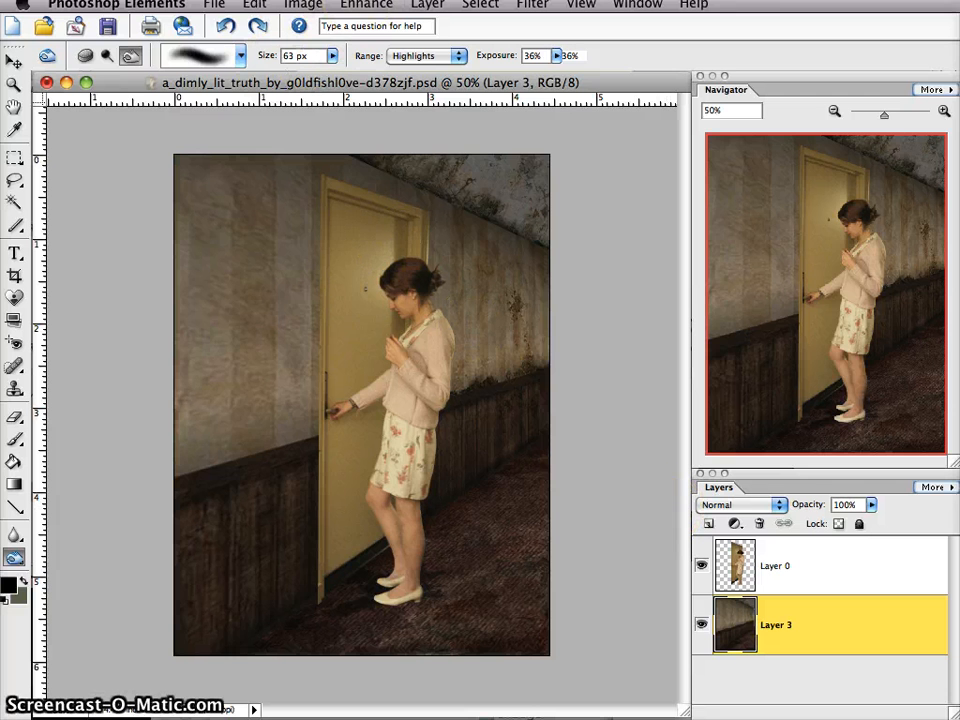
pyautogui.click(366, 4)
pyautogui.moveTo(430, 150)
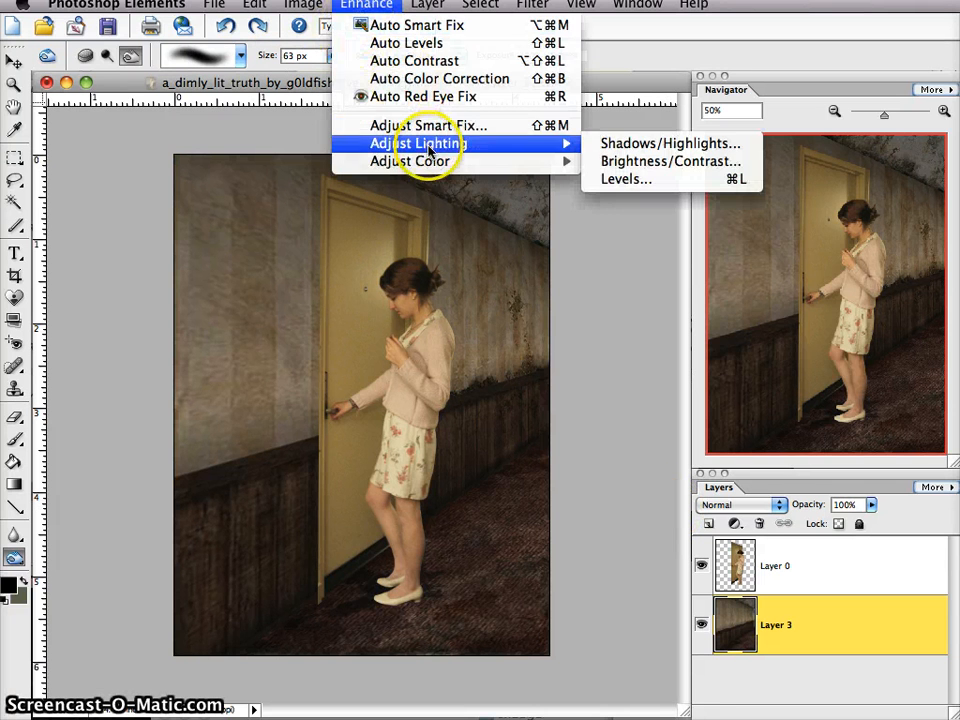
pyautogui.moveTo(484, 161)
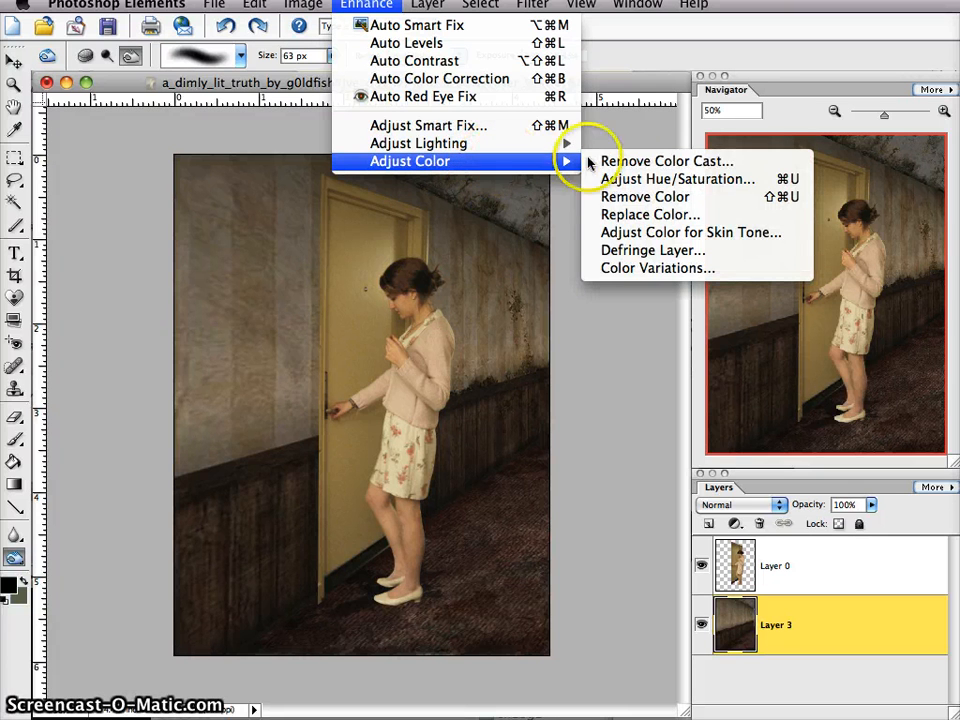
pyautogui.click(643, 231)
pyautogui.moveTo(676, 300); pyautogui.dragTo(683, 383)
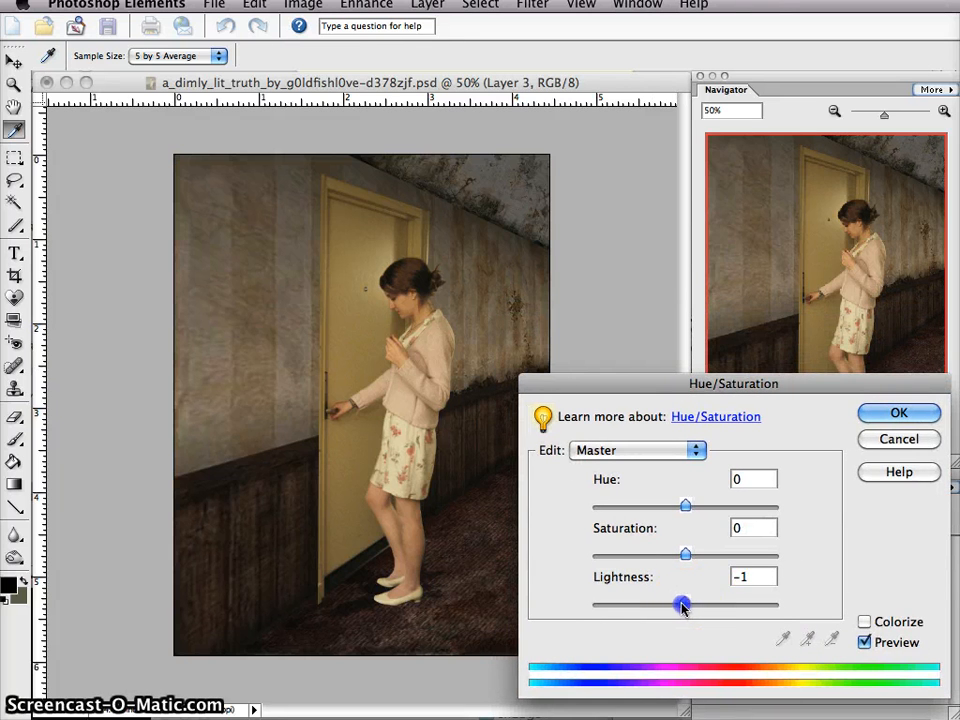
pyautogui.moveTo(683, 607); pyautogui.dragTo(658, 600)
pyautogui.moveTo(685, 555); pyautogui.dragTo(686, 560)
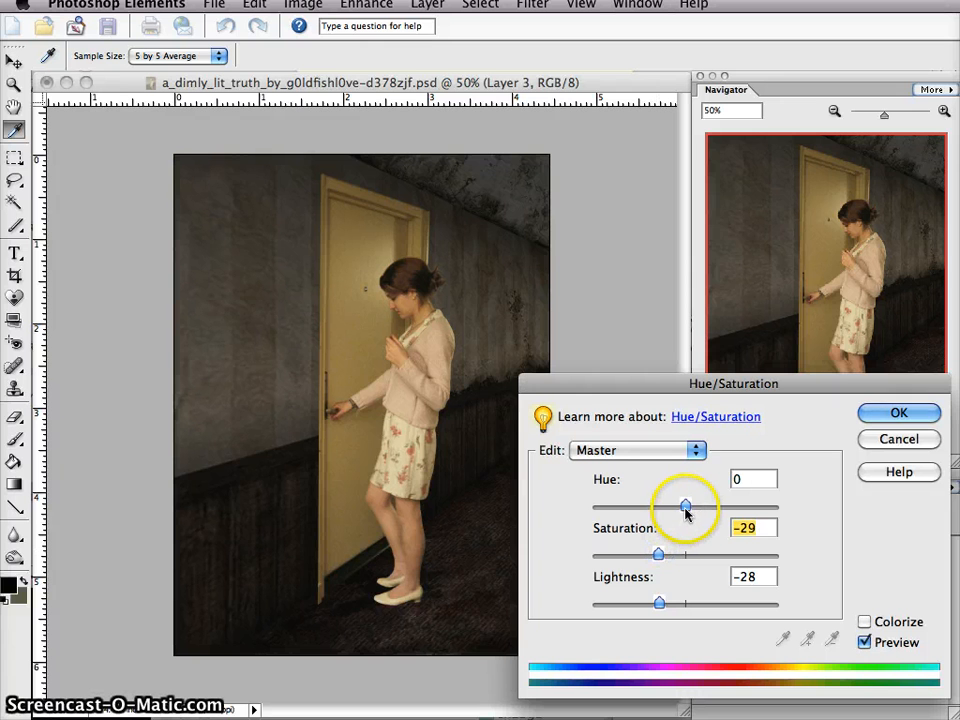
pyautogui.moveTo(686, 510); pyautogui.dragTo(687, 508)
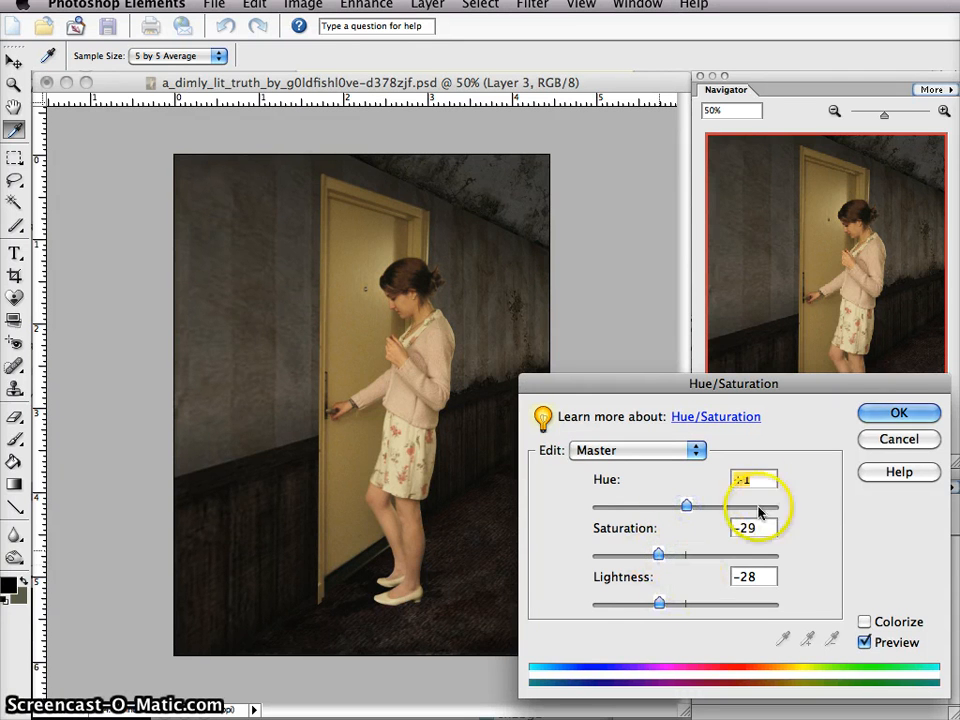
pyautogui.click(895, 439)
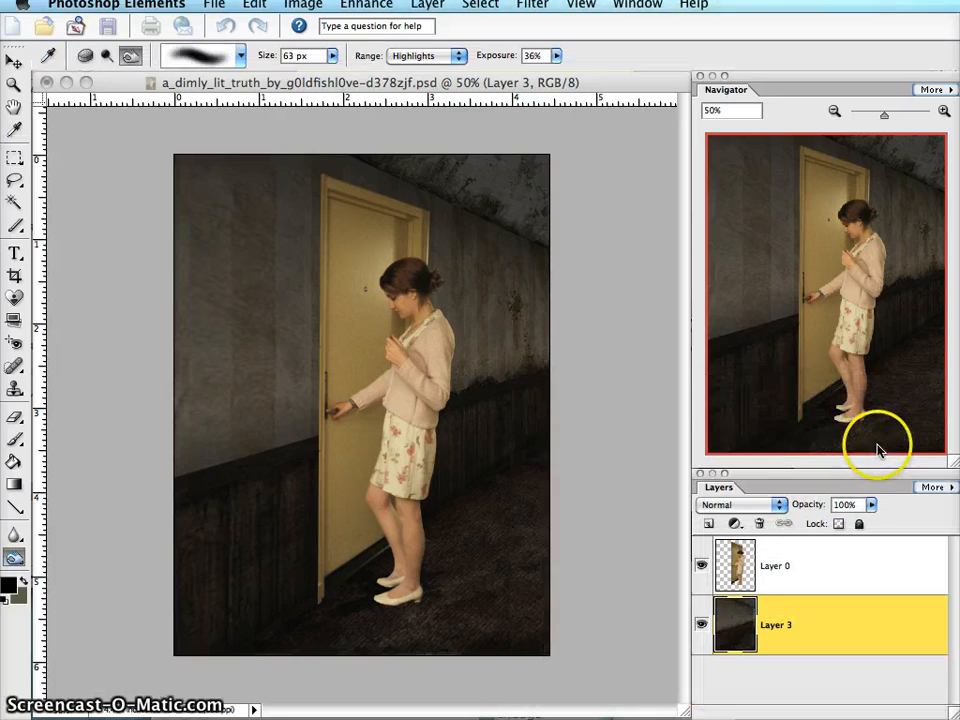
# Step: Try tinting Layer 3's hallway green by raising the hue to about +43 with Hue/Saturation
pyautogui.press('super+u')
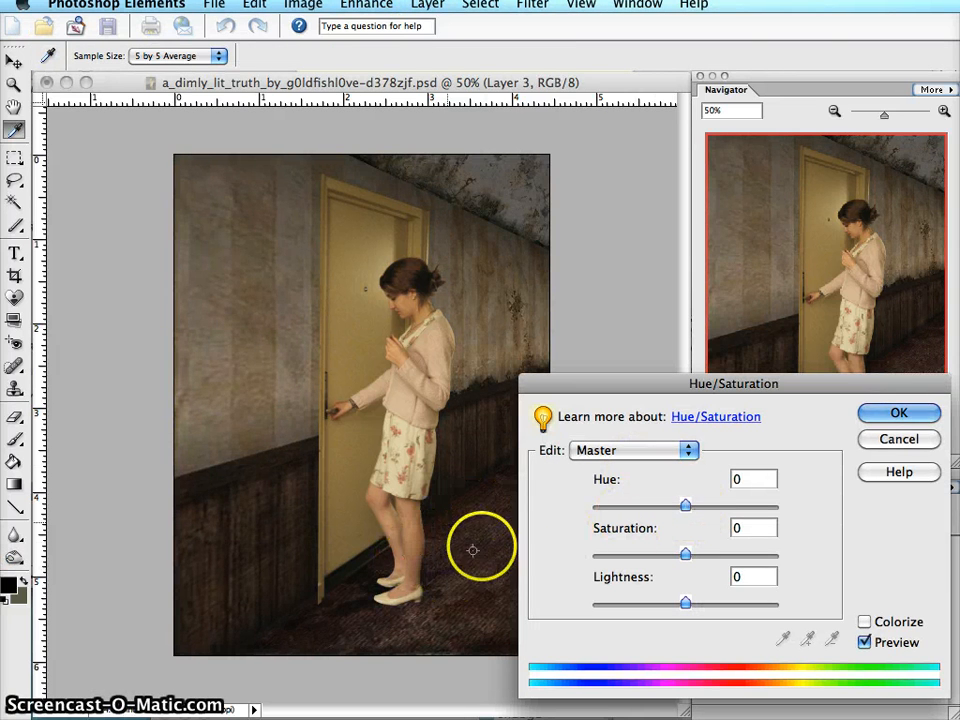
pyautogui.moveTo(687, 509); pyautogui.dragTo(689, 509)
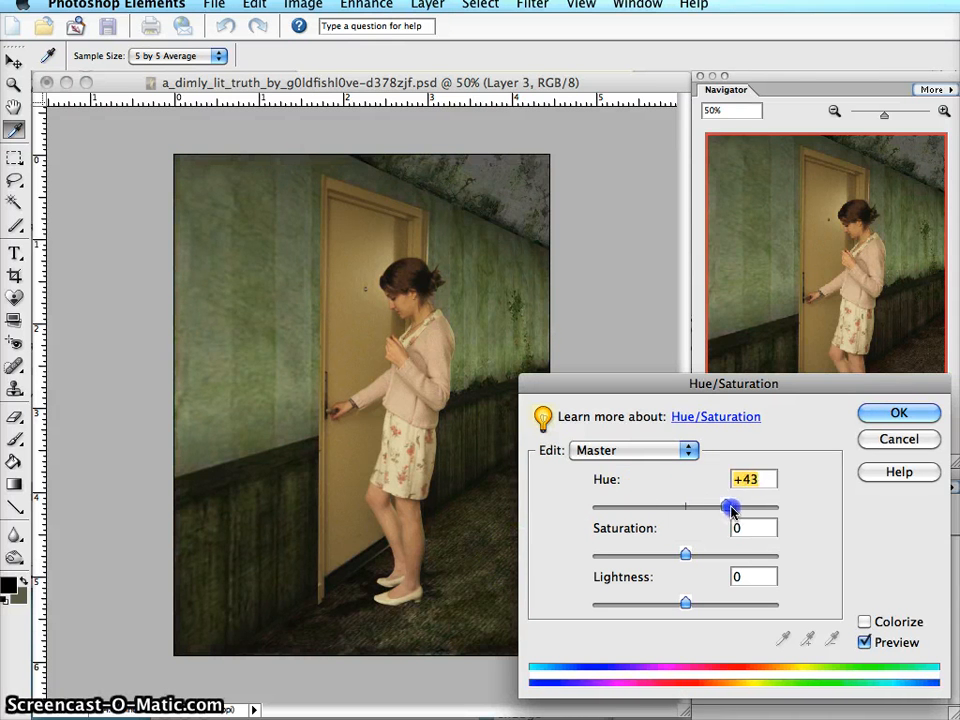
pyautogui.moveTo(731, 511)
pyautogui.mouseDown()
pyautogui.moveTo(746, 508)
pyautogui.moveTo(612, 507)
pyautogui.moveTo(706, 511)
pyautogui.mouseUp()
pyautogui.click(899, 412)
pyautogui.press('o')
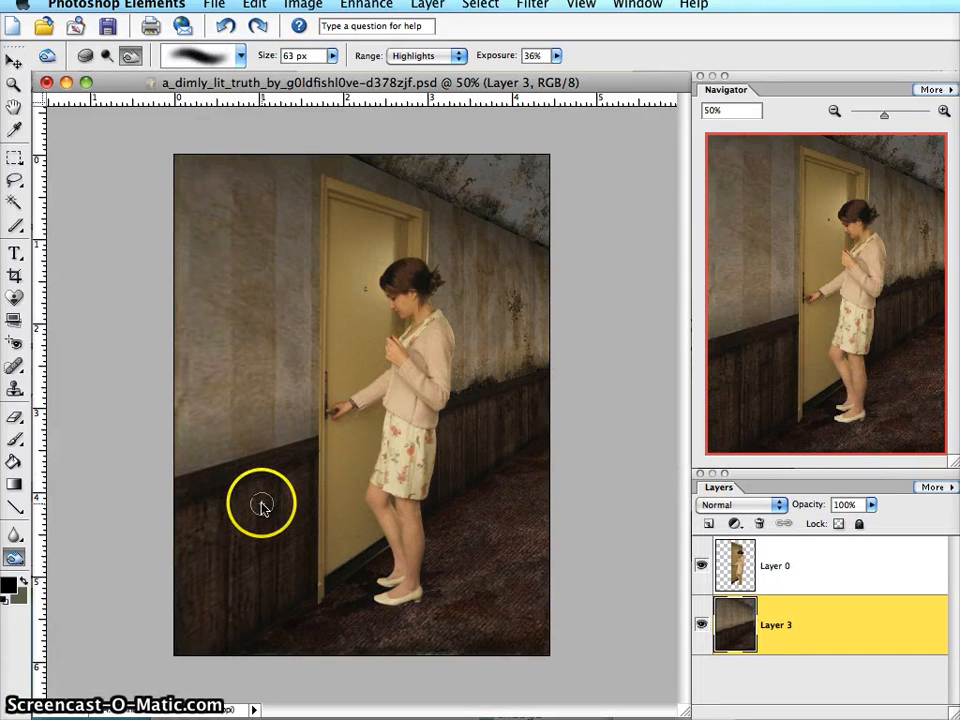
# Step: Lasso a large rounded area around the door's upper part on Layer 3, and try hue +118, saturation +98 and lightness -73 on it
pyautogui.click(15, 182)
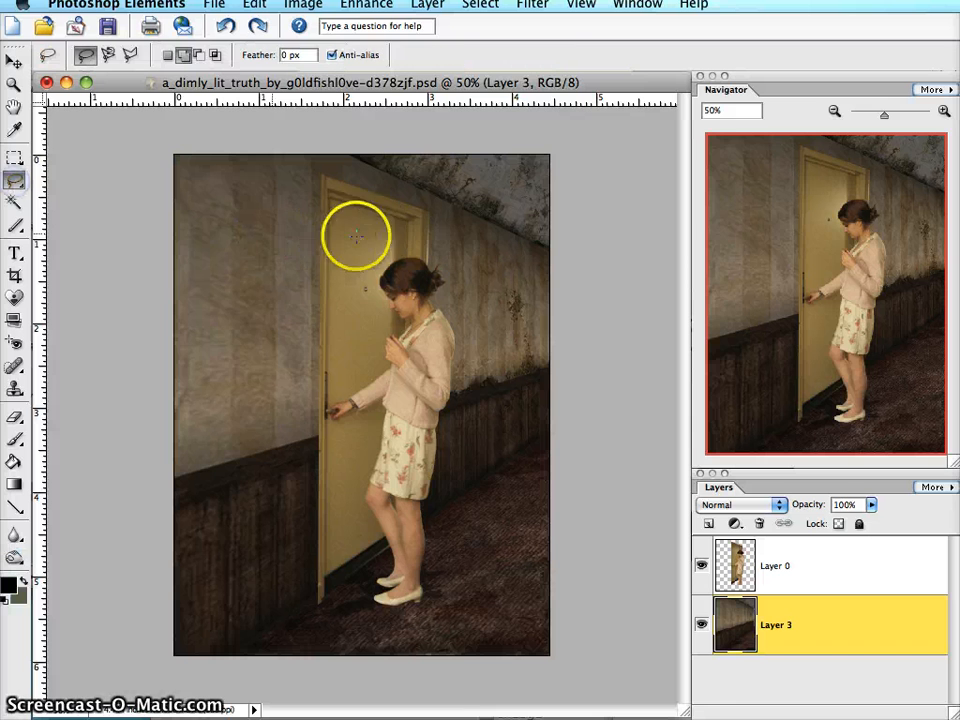
pyautogui.moveTo(400, 413); pyautogui.dragTo(335, 203)
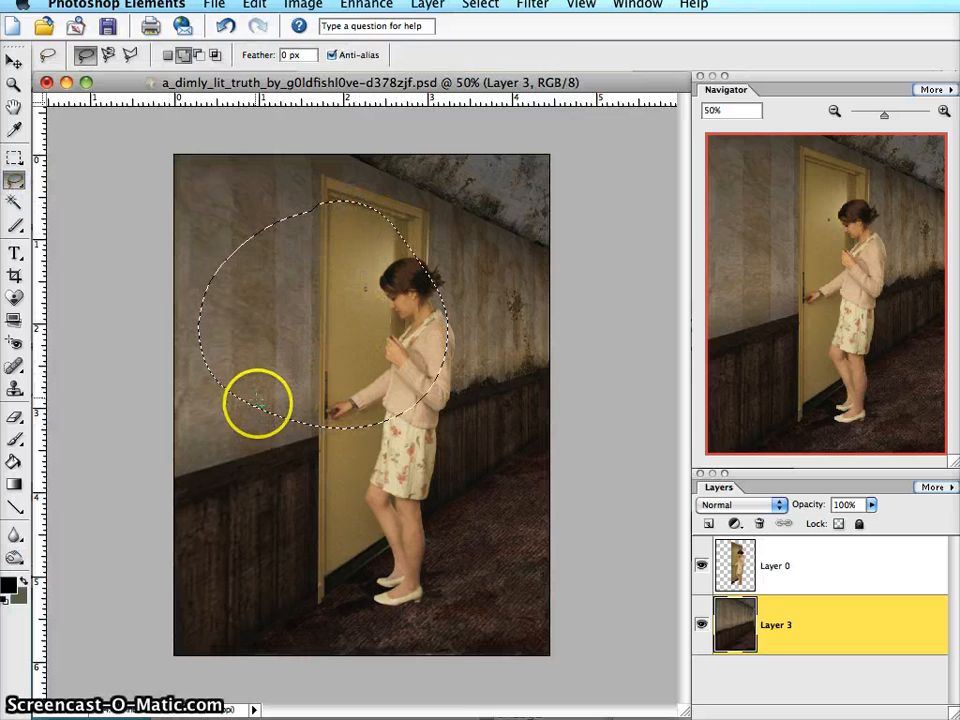
pyautogui.press('super+u')
pyautogui.moveTo(681, 600); pyautogui.dragTo(618, 606)
pyautogui.moveTo(684, 555); pyautogui.dragTo(720, 556)
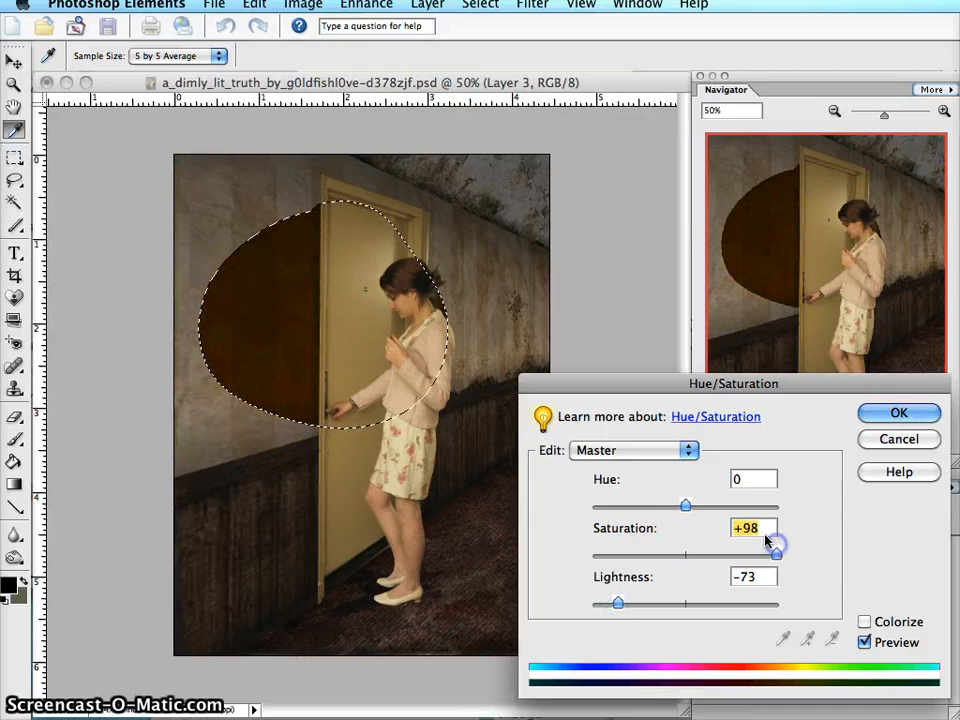
pyautogui.moveTo(686, 506); pyautogui.dragTo(727, 510)
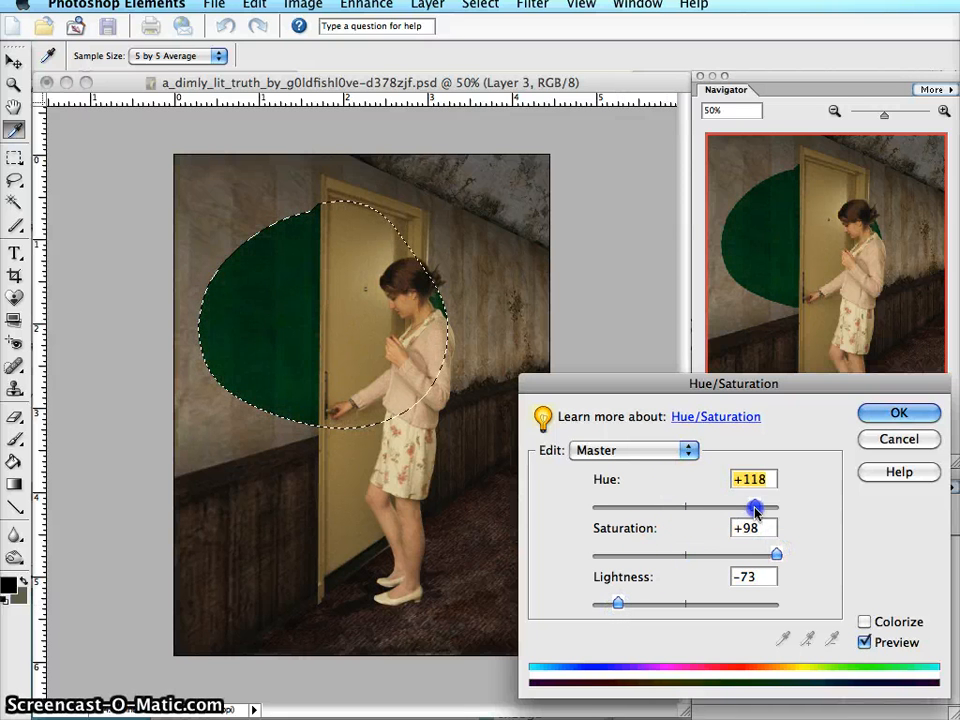
pyautogui.click(898, 440)
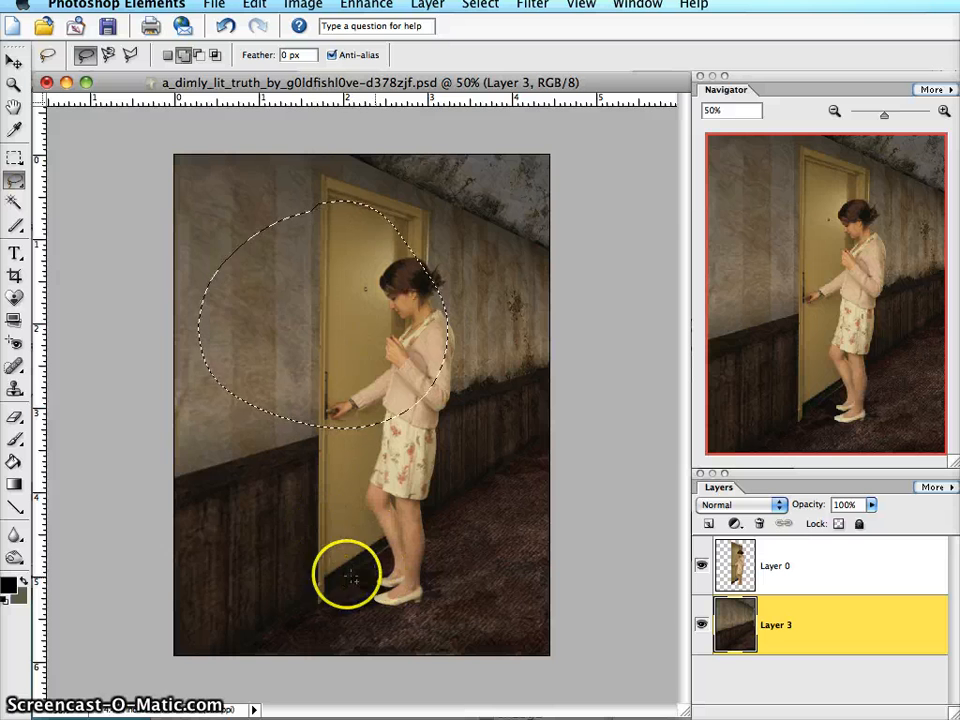
# Step: Clear the lasso selection and burn the far wall on Layer 3 with a soft 300 px brush in the Highlights range
pyautogui.click(418, 538)
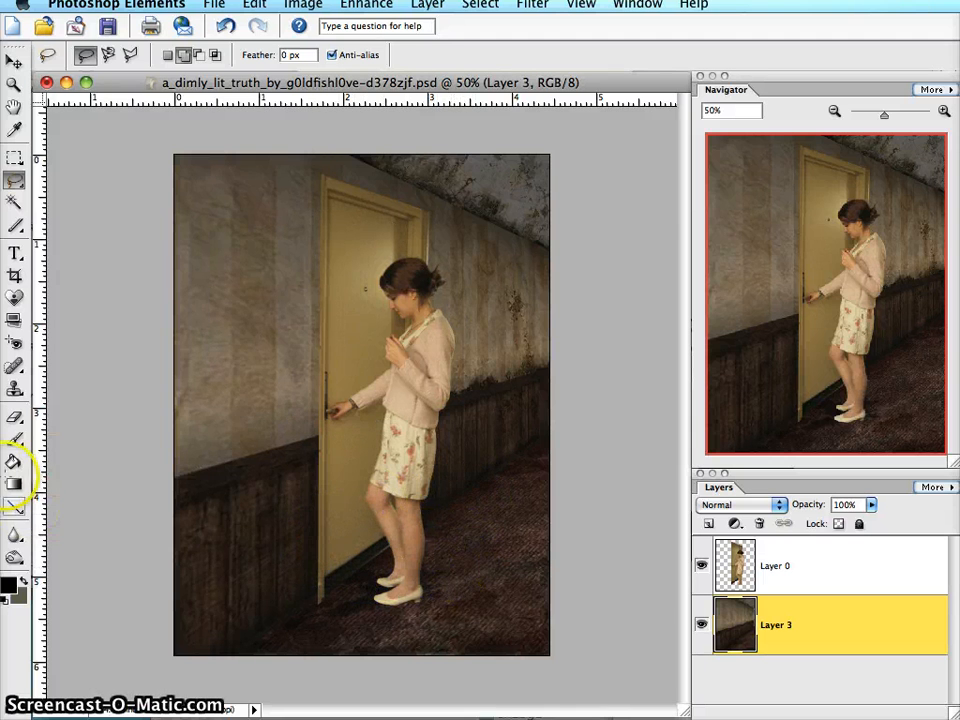
pyautogui.click(14, 557)
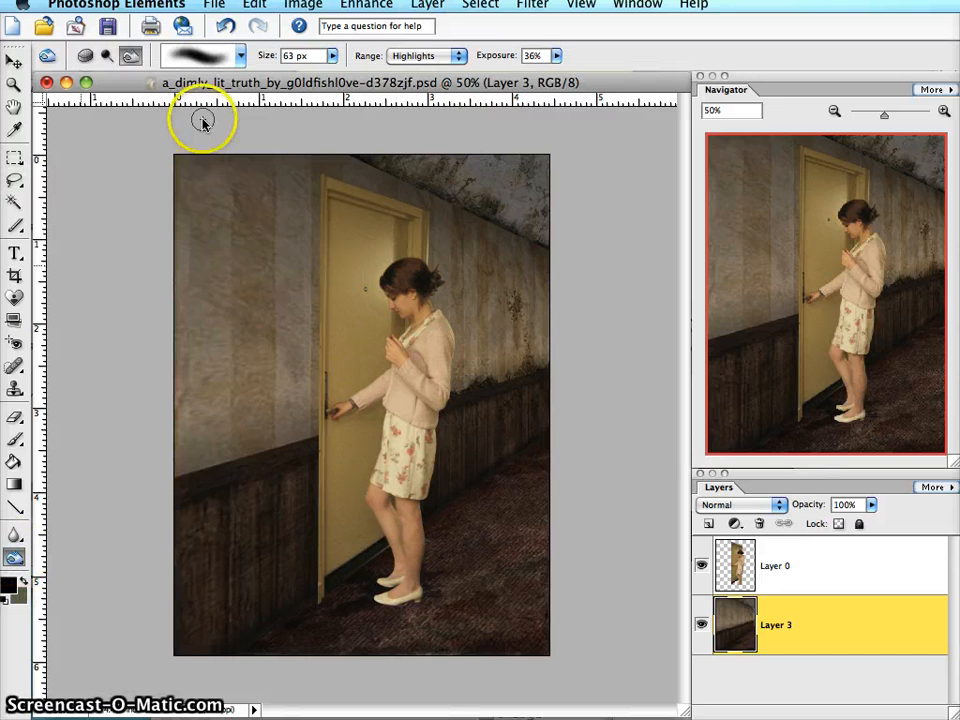
pyautogui.click(240, 62)
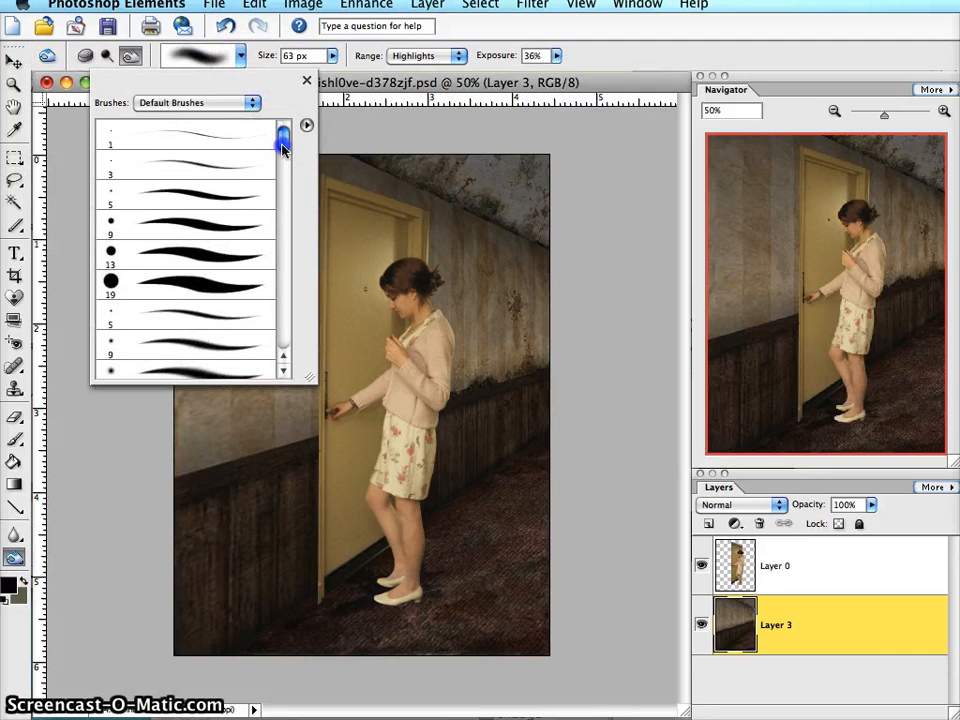
pyautogui.moveTo(283, 147)
pyautogui.mouseDown()
pyautogui.moveTo(285, 218)
pyautogui.moveTo(285, 208)
pyautogui.mouseUp()
pyautogui.click(182, 231)
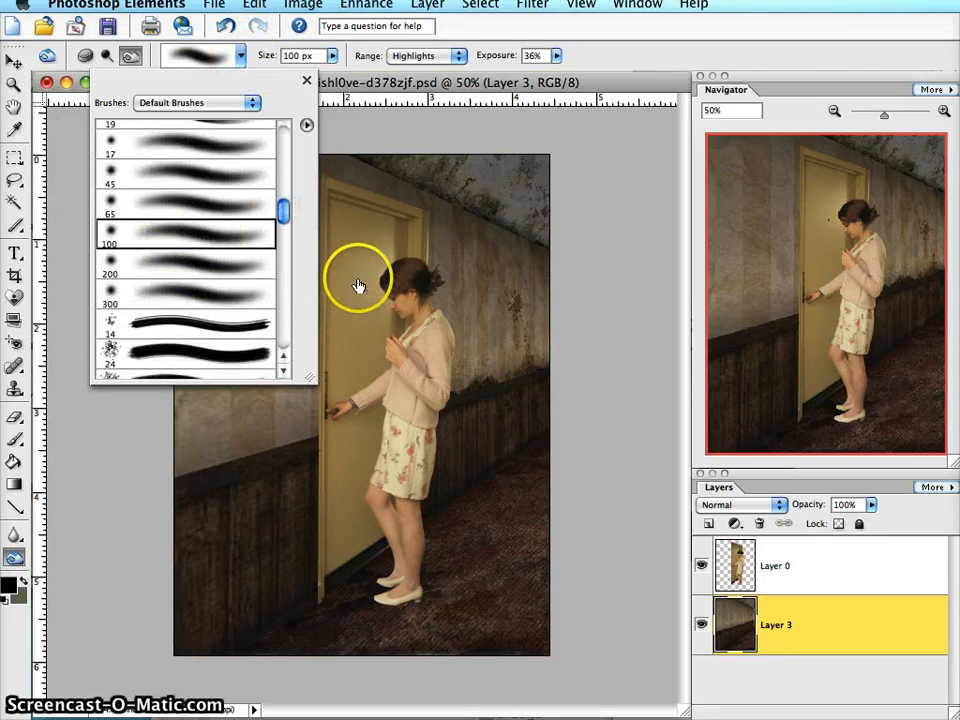
pyautogui.click(193, 294)
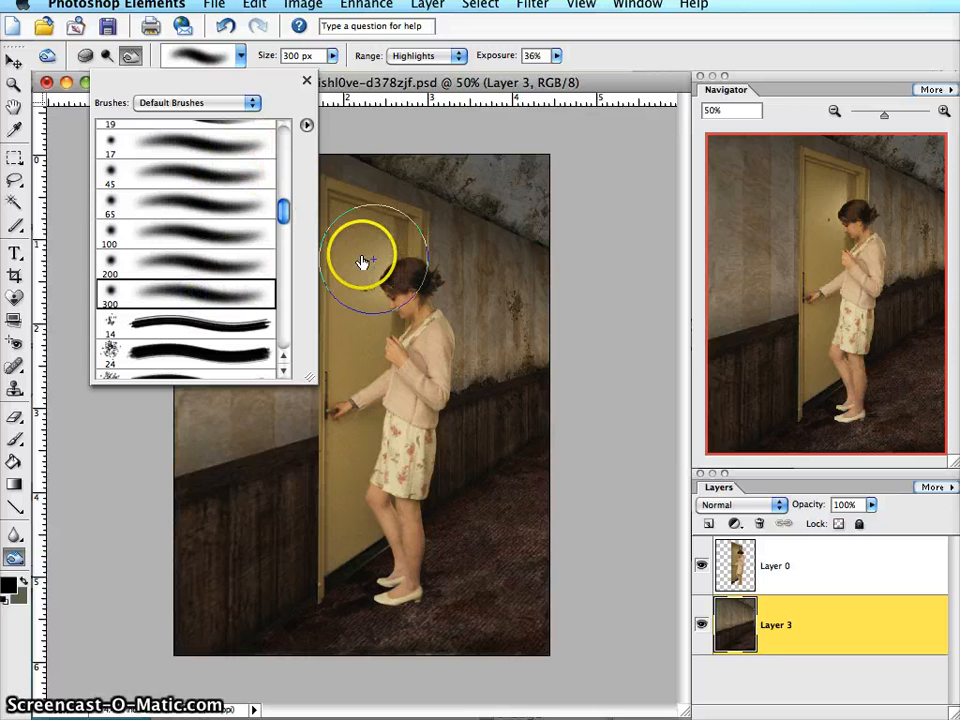
pyautogui.click(241, 55)
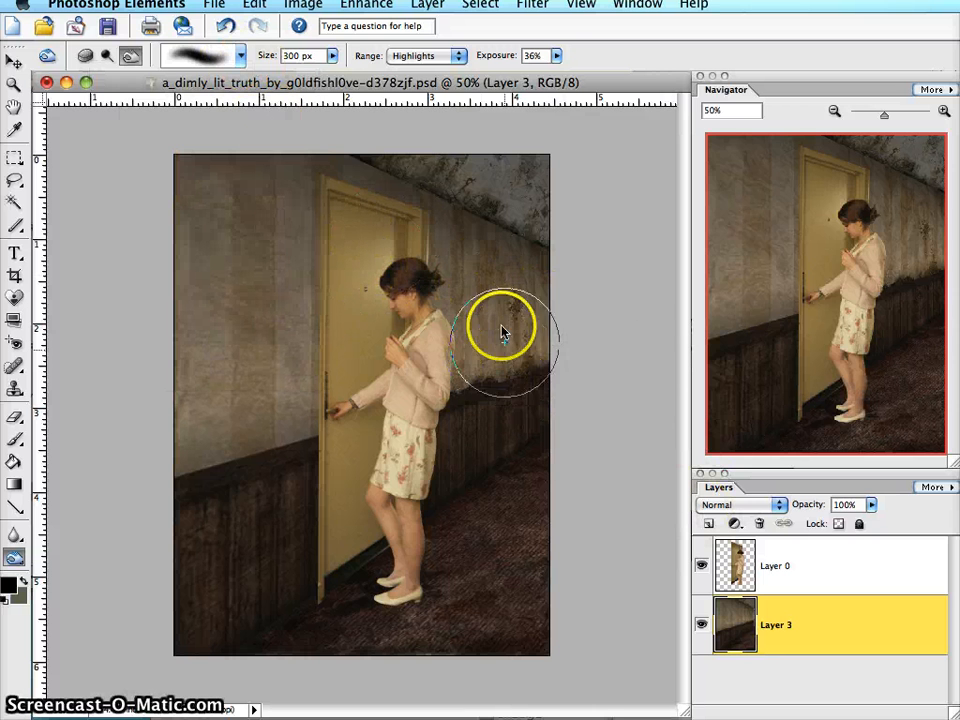
pyautogui.moveTo(497, 219)
pyautogui.mouseDown()
pyautogui.moveTo(473, 197)
pyautogui.moveTo(381, 162)
pyautogui.moveTo(532, 192)
pyautogui.moveTo(481, 180)
pyautogui.moveTo(526, 191)
pyautogui.moveTo(514, 259)
pyautogui.moveTo(420, 208)
pyautogui.moveTo(546, 250)
pyautogui.moveTo(406, 215)
pyautogui.moveTo(593, 263)
pyautogui.moveTo(533, 257)
pyautogui.moveTo(577, 267)
pyautogui.moveTo(568, 318)
pyautogui.moveTo(369, 478)
pyautogui.moveTo(593, 360)
pyautogui.moveTo(252, 578)
pyautogui.moveTo(500, 430)
pyautogui.moveTo(344, 545)
pyautogui.moveTo(429, 510)
pyautogui.moveTo(373, 518)
pyautogui.moveTo(396, 523)
pyautogui.moveTo(444, 487)
pyautogui.moveTo(292, 606)
pyautogui.moveTo(524, 450)
pyautogui.moveTo(544, 235)
pyautogui.moveTo(499, 210)
pyautogui.moveTo(504, 193)
pyautogui.moveTo(539, 241)
pyautogui.moveTo(455, 191)
pyautogui.moveTo(498, 184)
pyautogui.moveTo(413, 70)
pyautogui.mouseUp()
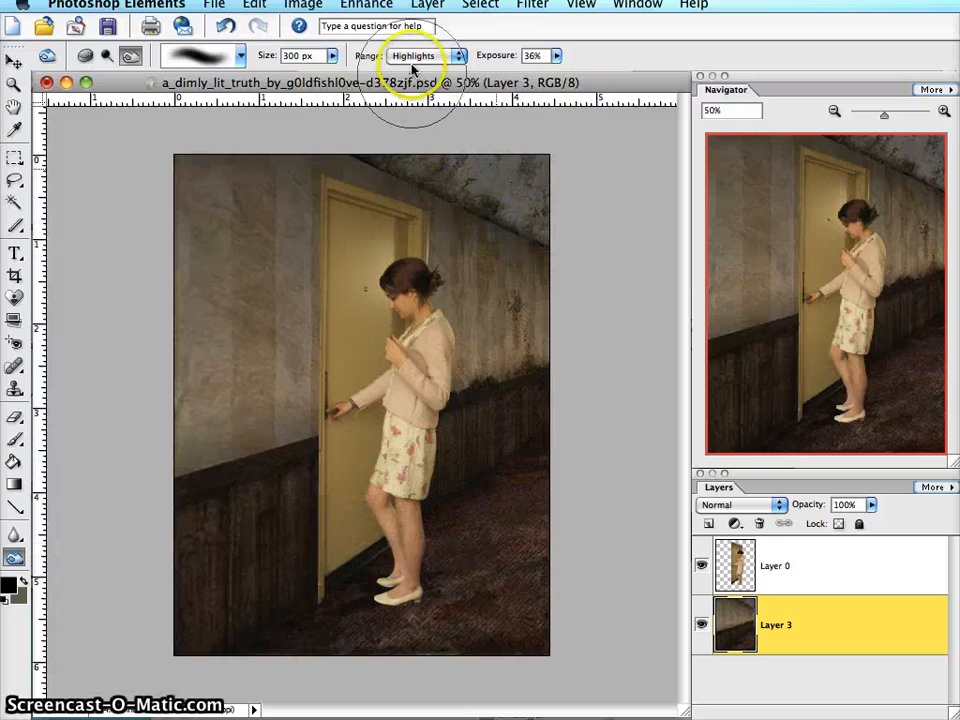
# Step: Darken the ceiling, far wall, carpet and outer edges of Layer 3 by burning with the range set to Midtones
pyautogui.click(428, 55)
pyautogui.click(408, 38)
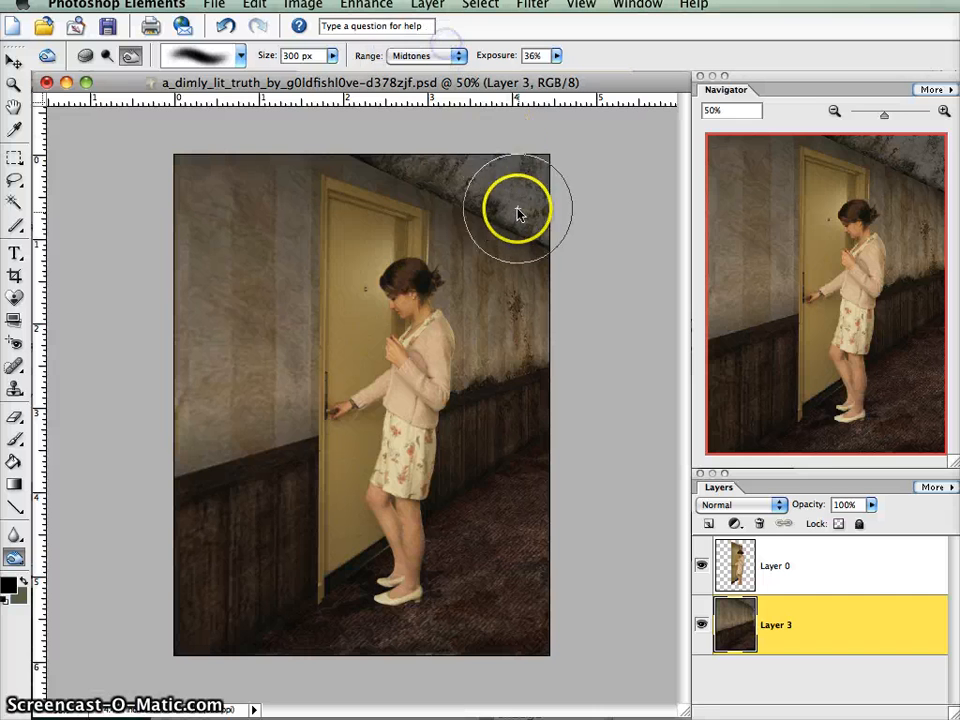
pyautogui.moveTo(518, 213)
pyautogui.mouseDown()
pyautogui.moveTo(479, 175)
pyautogui.moveTo(381, 147)
pyautogui.moveTo(561, 208)
pyautogui.moveTo(534, 240)
pyautogui.moveTo(468, 153)
pyautogui.moveTo(546, 255)
pyautogui.moveTo(516, 213)
pyautogui.moveTo(460, 171)
pyautogui.moveTo(528, 268)
pyautogui.moveTo(509, 240)
pyautogui.moveTo(550, 415)
pyautogui.moveTo(532, 407)
pyautogui.moveTo(523, 445)
pyautogui.moveTo(556, 430)
pyautogui.moveTo(458, 487)
pyautogui.mouseUp()
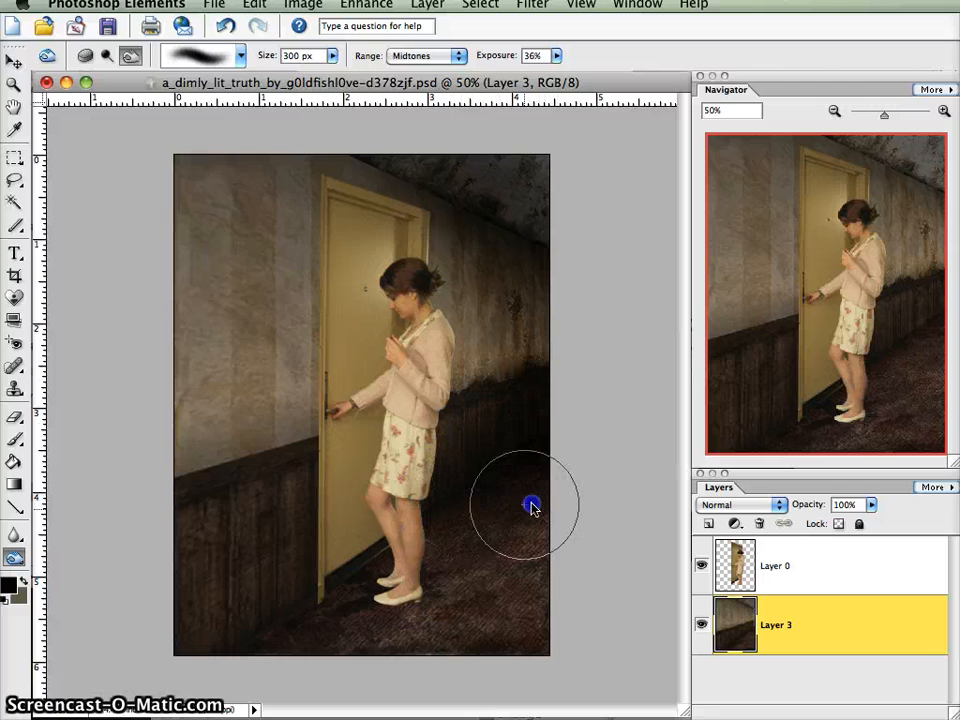
pyautogui.moveTo(537, 200); pyautogui.dragTo(469, 163)
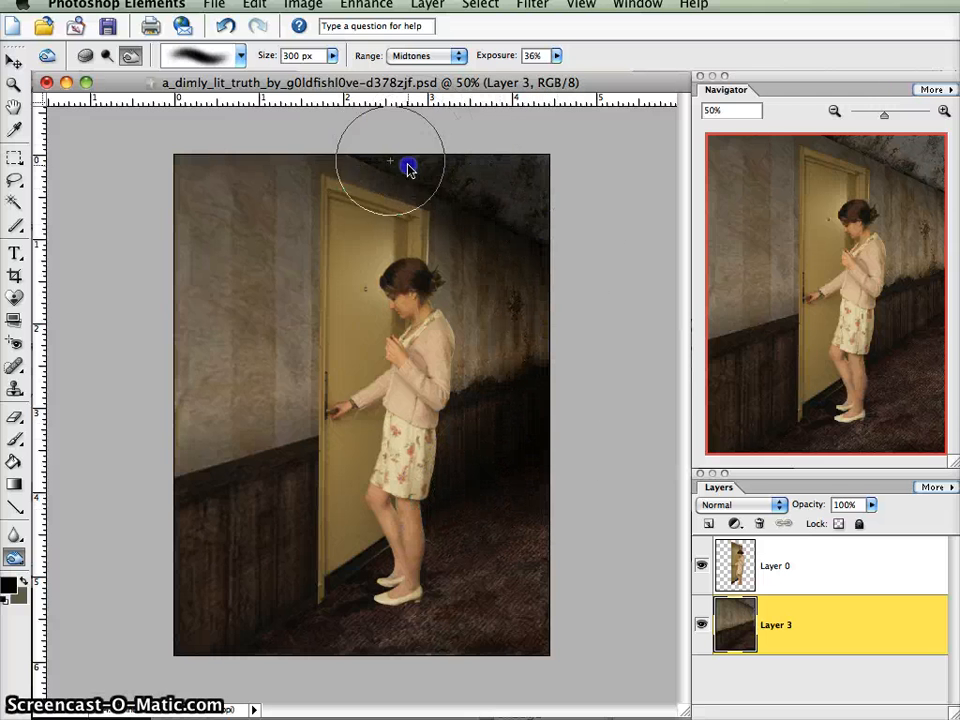
pyautogui.moveTo(409, 168)
pyautogui.mouseDown()
pyautogui.moveTo(200, 114)
pyautogui.moveTo(204, 131)
pyautogui.moveTo(177, 152)
pyautogui.moveTo(558, 250)
pyautogui.mouseUp()
pyautogui.moveTo(508, 183)
pyautogui.mouseDown()
pyautogui.moveTo(450, 148)
pyautogui.moveTo(533, 220)
pyautogui.moveTo(429, 170)
pyautogui.moveTo(540, 220)
pyautogui.moveTo(490, 172)
pyautogui.moveTo(538, 178)
pyautogui.moveTo(522, 168)
pyautogui.moveTo(664, 282)
pyautogui.moveTo(621, 424)
pyautogui.moveTo(633, 433)
pyautogui.moveTo(658, 410)
pyautogui.moveTo(587, 426)
pyautogui.moveTo(617, 287)
pyautogui.moveTo(531, 402)
pyautogui.moveTo(460, 526)
pyautogui.moveTo(512, 535)
pyautogui.moveTo(293, 634)
pyautogui.moveTo(239, 625)
pyautogui.moveTo(285, 626)
pyautogui.moveTo(278, 615)
pyautogui.moveTo(214, 633)
pyautogui.mouseUp()
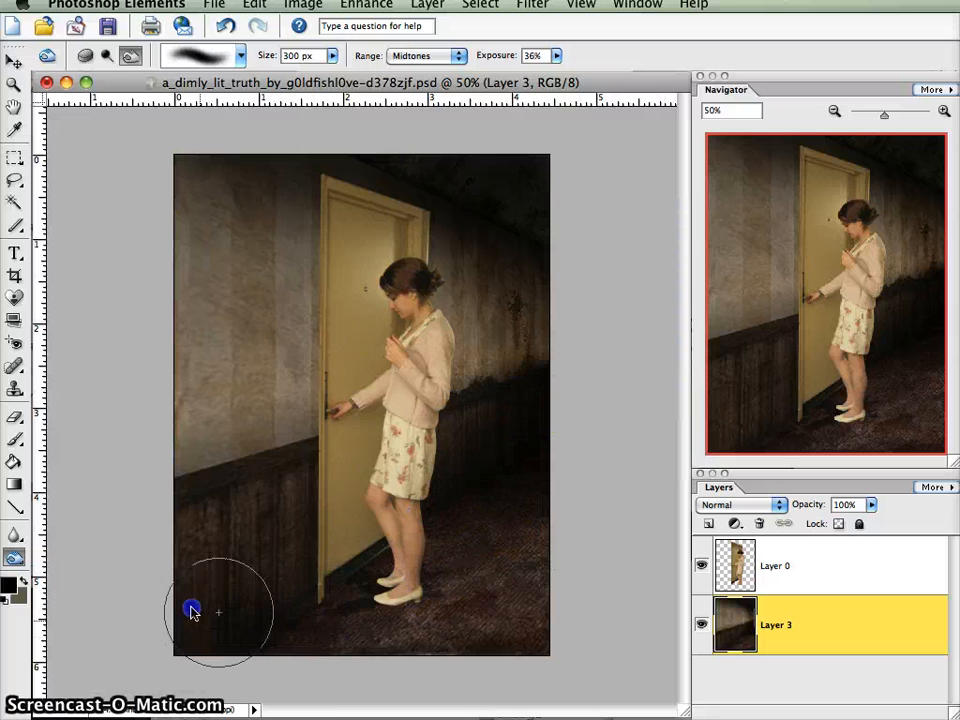
pyautogui.moveTo(278, 648)
pyautogui.mouseDown()
pyautogui.moveTo(302, 686)
pyautogui.moveTo(180, 520)
pyautogui.moveTo(174, 417)
pyautogui.moveTo(151, 357)
pyautogui.moveTo(156, 248)
pyautogui.moveTo(178, 189)
pyautogui.moveTo(149, 228)
pyautogui.moveTo(178, 203)
pyautogui.moveTo(126, 367)
pyautogui.moveTo(146, 469)
pyautogui.moveTo(131, 446)
pyautogui.moveTo(139, 438)
pyautogui.moveTo(305, 642)
pyautogui.moveTo(381, 657)
pyautogui.moveTo(570, 626)
pyautogui.moveTo(516, 630)
pyautogui.mouseUp()
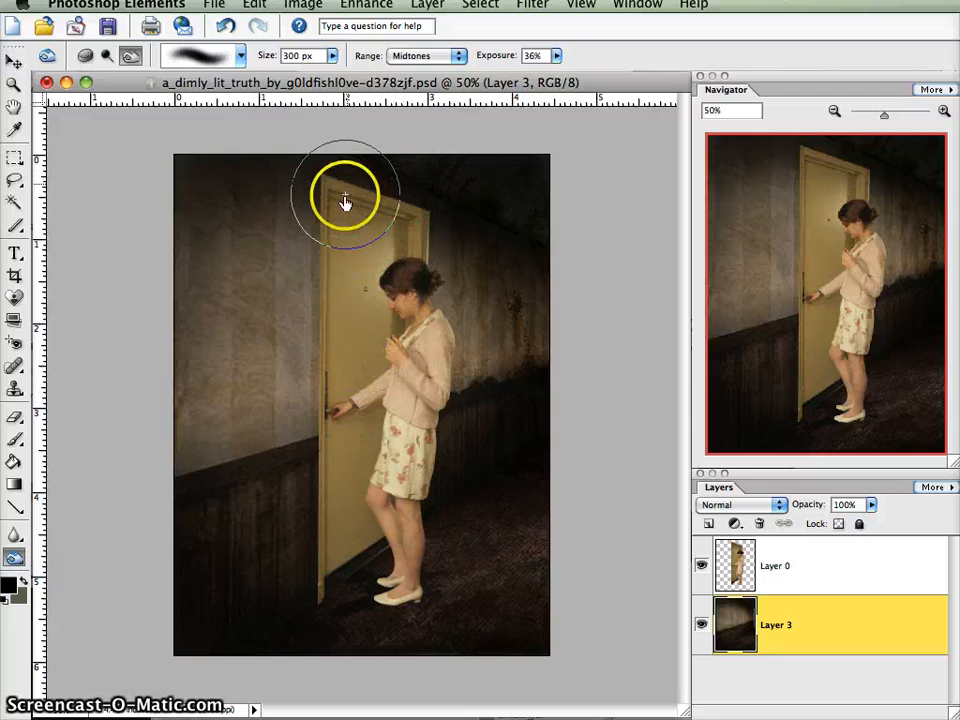
# Step: Burn the upper frame and lower corner of the door on Layer 0, and undo the last stroke
pyautogui.click(815, 568)
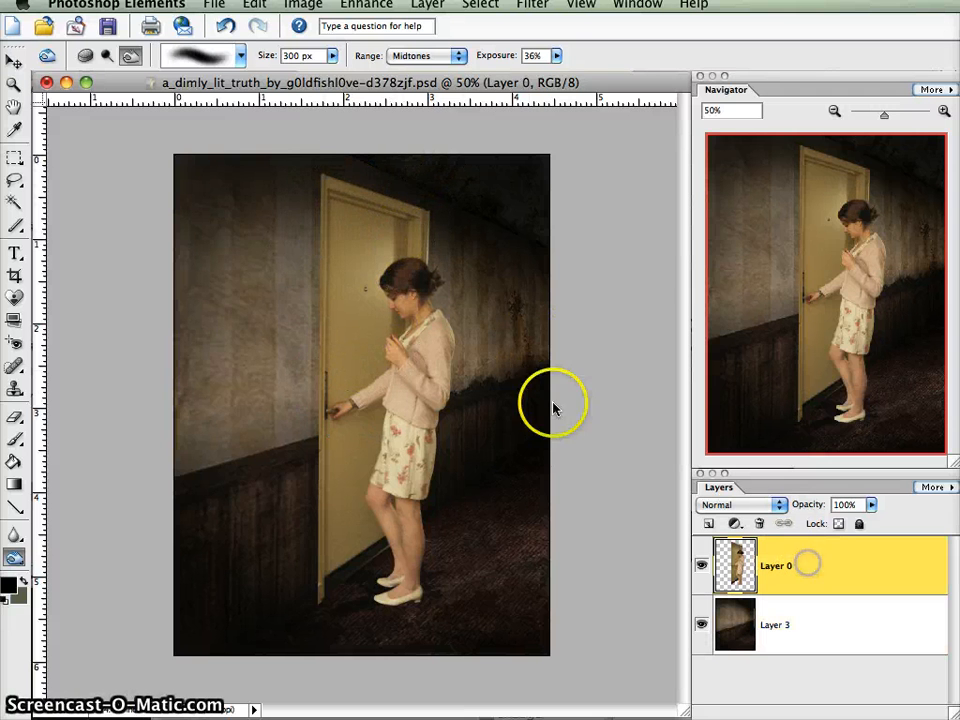
pyautogui.moveTo(350, 183)
pyautogui.mouseDown()
pyautogui.moveTo(421, 205)
pyautogui.moveTo(332, 160)
pyautogui.moveTo(442, 209)
pyautogui.moveTo(392, 192)
pyautogui.moveTo(408, 184)
pyautogui.moveTo(475, 225)
pyautogui.moveTo(319, 161)
pyautogui.moveTo(469, 208)
pyautogui.mouseUp()
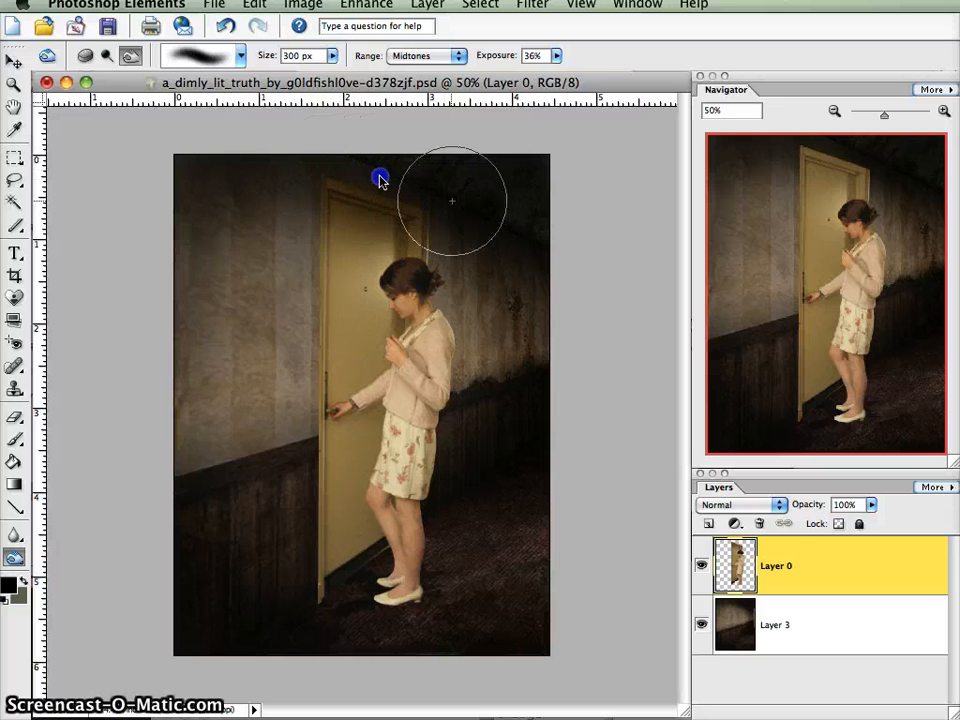
pyautogui.moveTo(380, 180); pyautogui.dragTo(488, 212)
pyautogui.moveTo(271, 599)
pyautogui.mouseDown()
pyautogui.moveTo(322, 590)
pyautogui.moveTo(279, 598)
pyautogui.mouseUp()
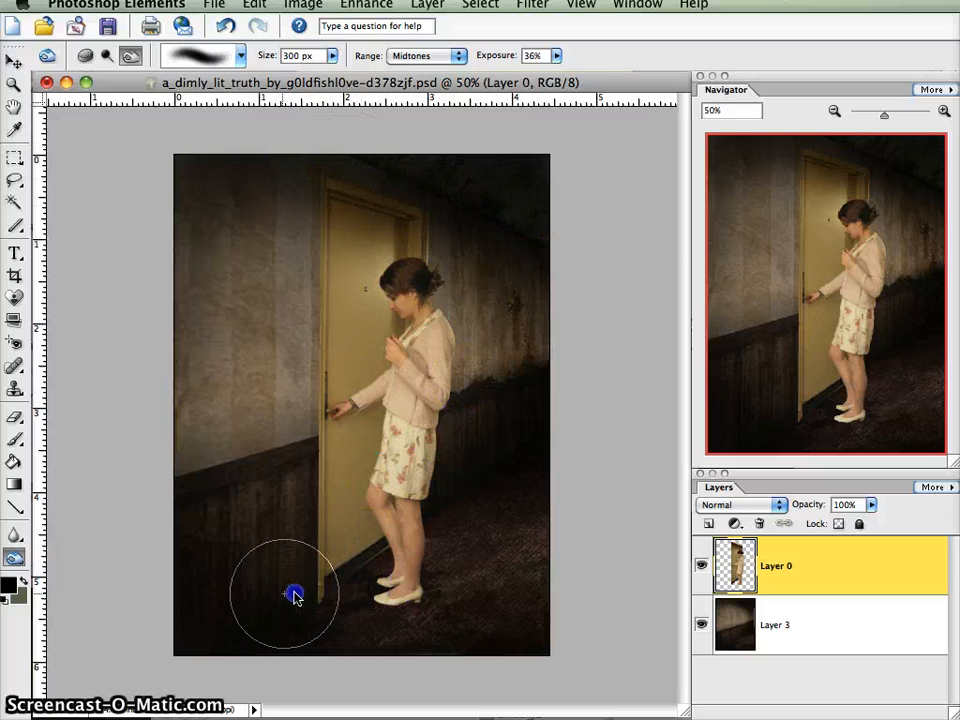
pyautogui.moveTo(363, 570)
pyautogui.mouseDown()
pyautogui.moveTo(273, 625)
pyautogui.moveTo(288, 607)
pyautogui.moveTo(214, 617)
pyautogui.mouseUp()
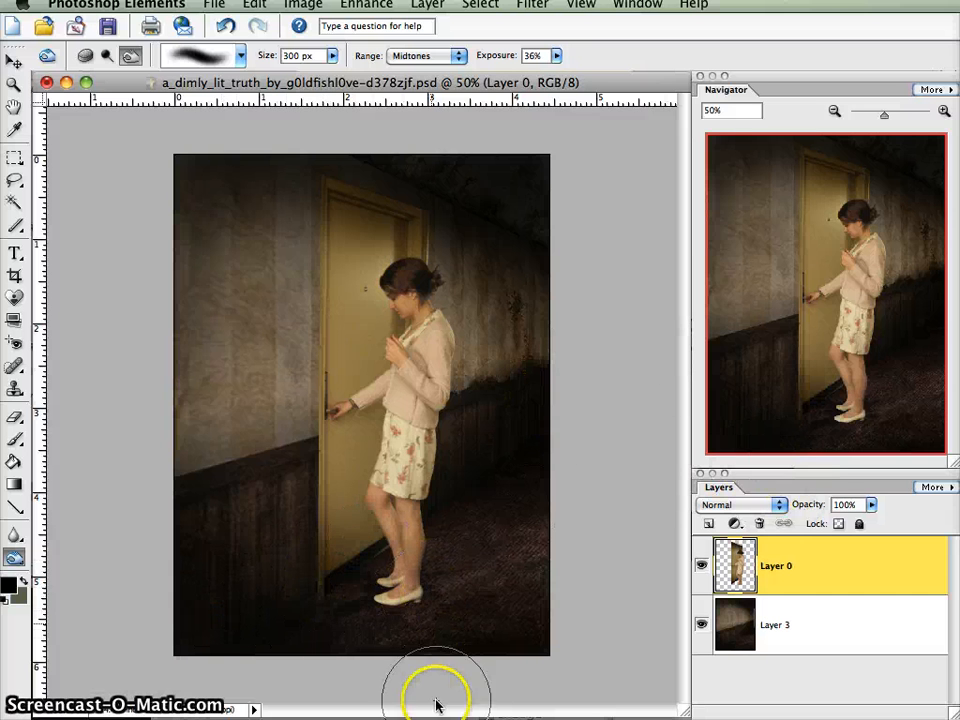
pyautogui.moveTo(382, 572)
pyautogui.mouseDown()
pyautogui.moveTo(354, 519)
pyautogui.moveTo(471, 448)
pyautogui.moveTo(493, 493)
pyautogui.moveTo(470, 510)
pyautogui.moveTo(510, 514)
pyautogui.moveTo(364, 557)
pyautogui.moveTo(414, 349)
pyautogui.moveTo(260, 48)
pyautogui.mouseUp()
pyautogui.click(230, 28)
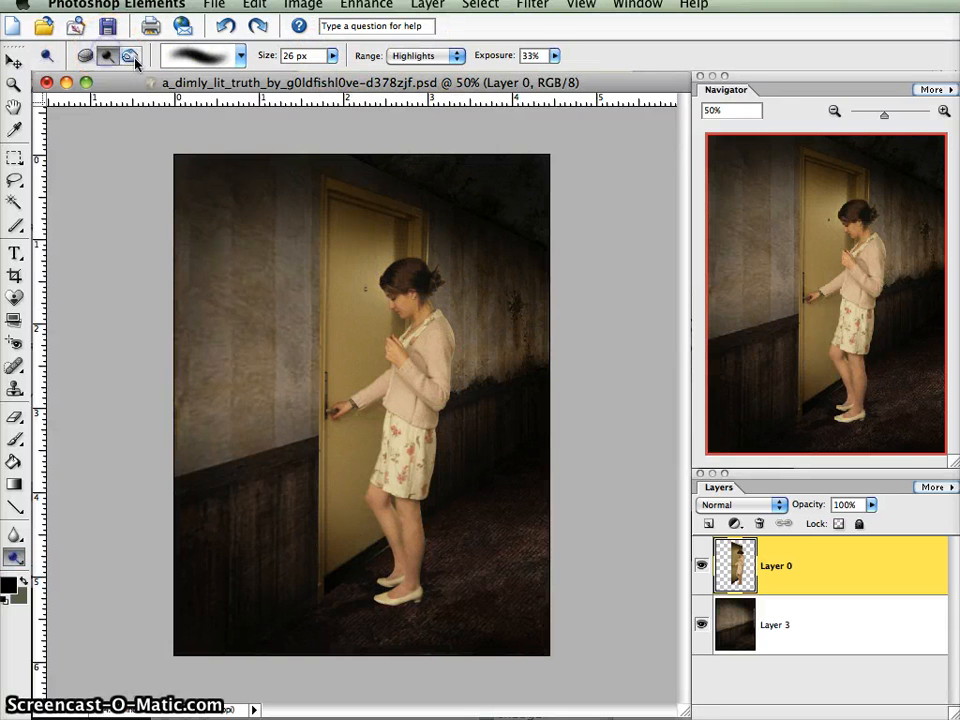
# Step: Set the Dodge tool to the Midtones range with a soft 300 px brush
pyautogui.click(425, 57)
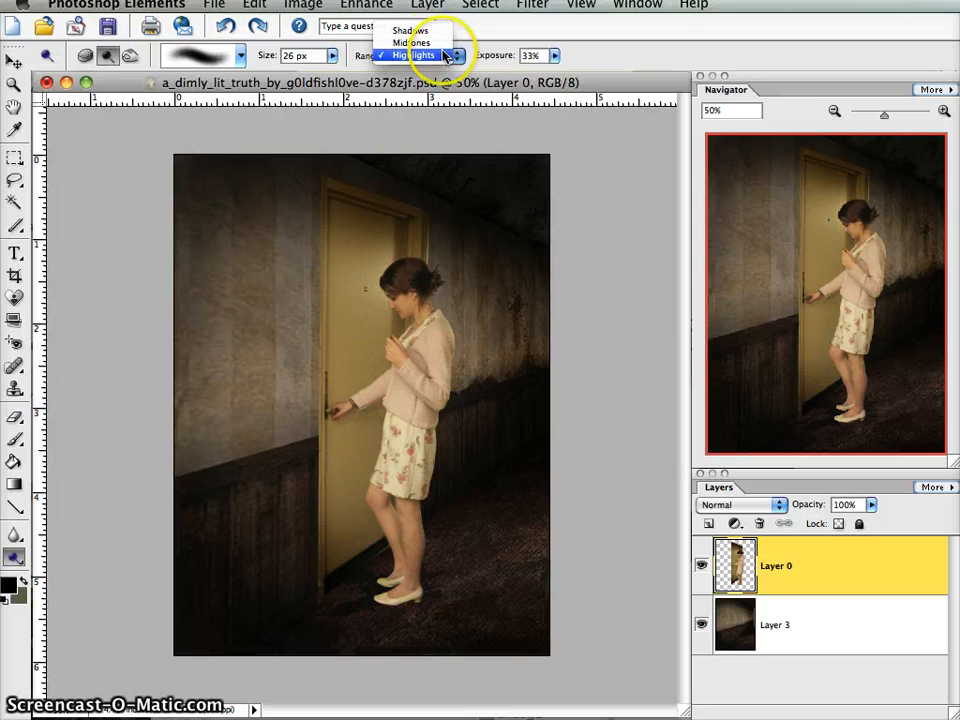
pyautogui.click(437, 44)
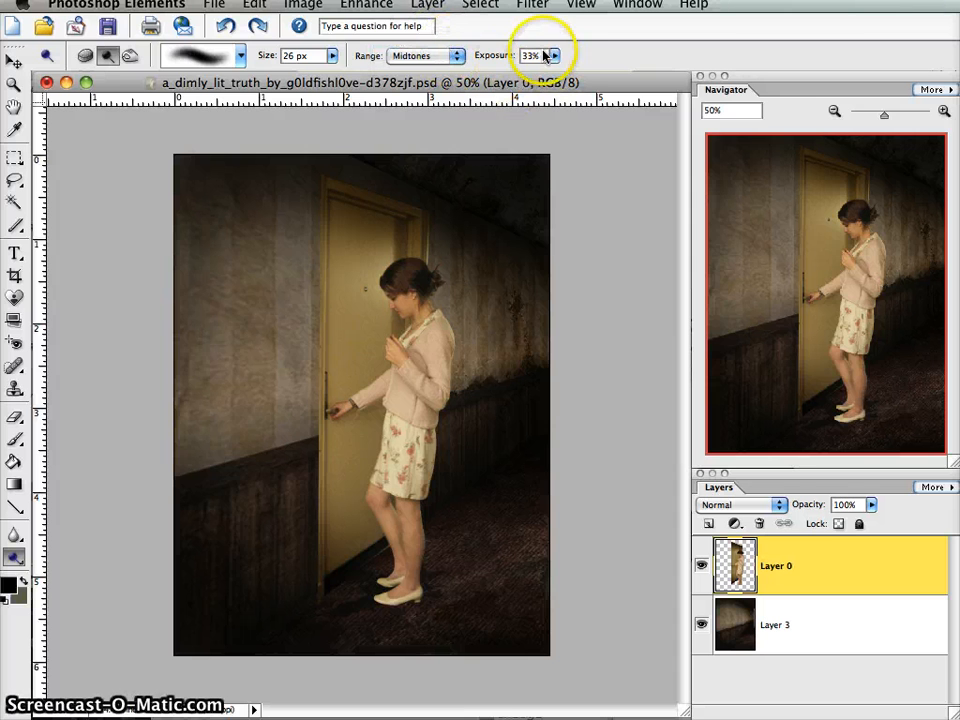
pyautogui.click(241, 56)
pyautogui.click(168, 228)
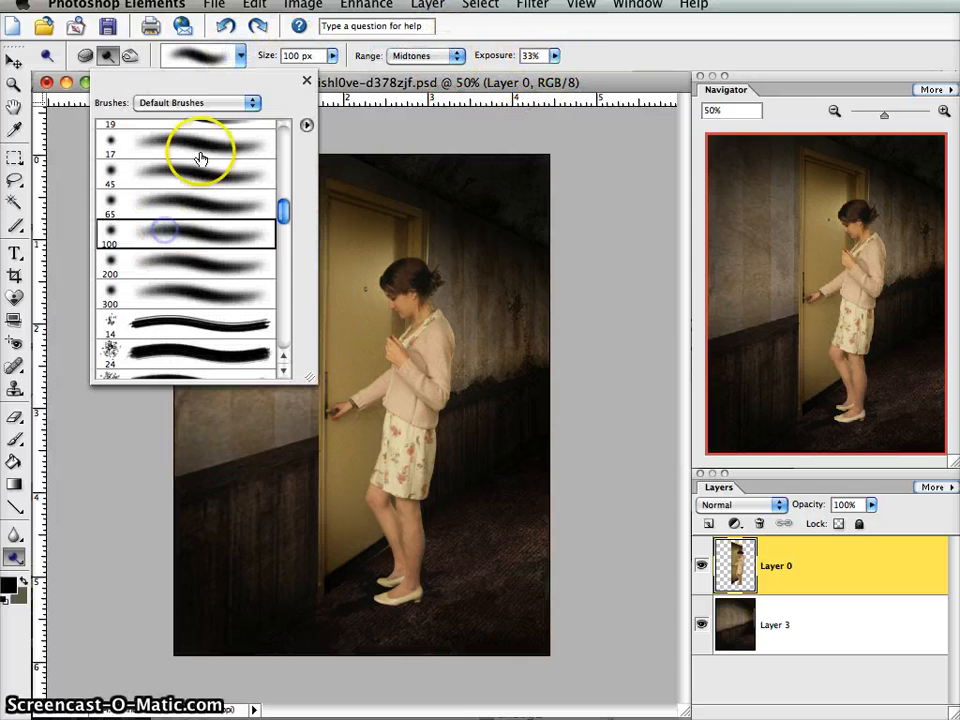
pyautogui.click(241, 56)
pyautogui.click(241, 56)
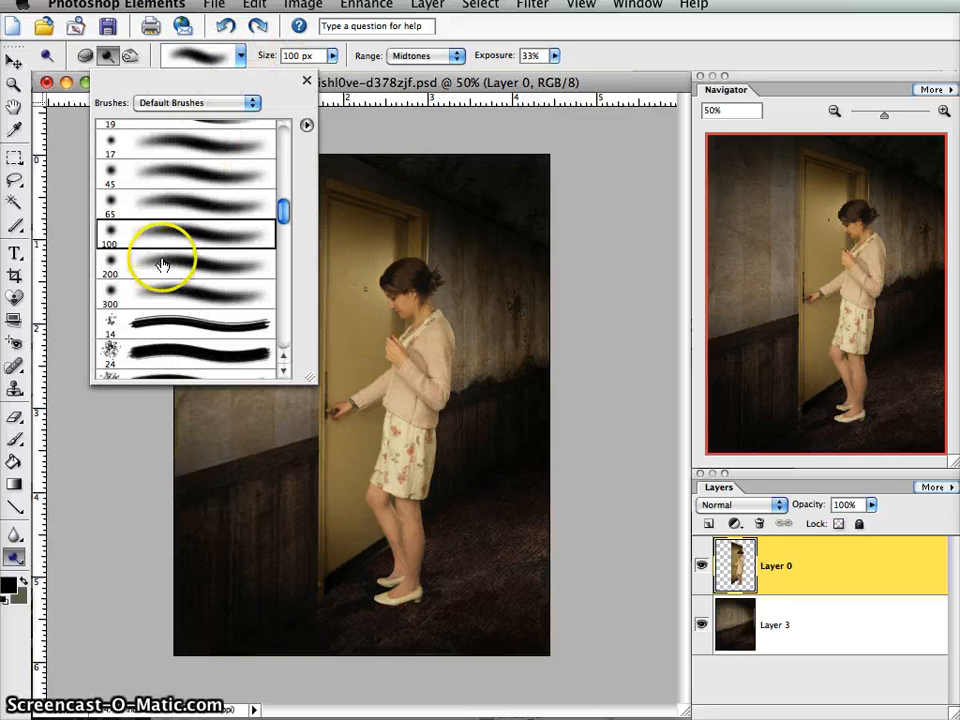
pyautogui.click(165, 262)
pyautogui.click(199, 296)
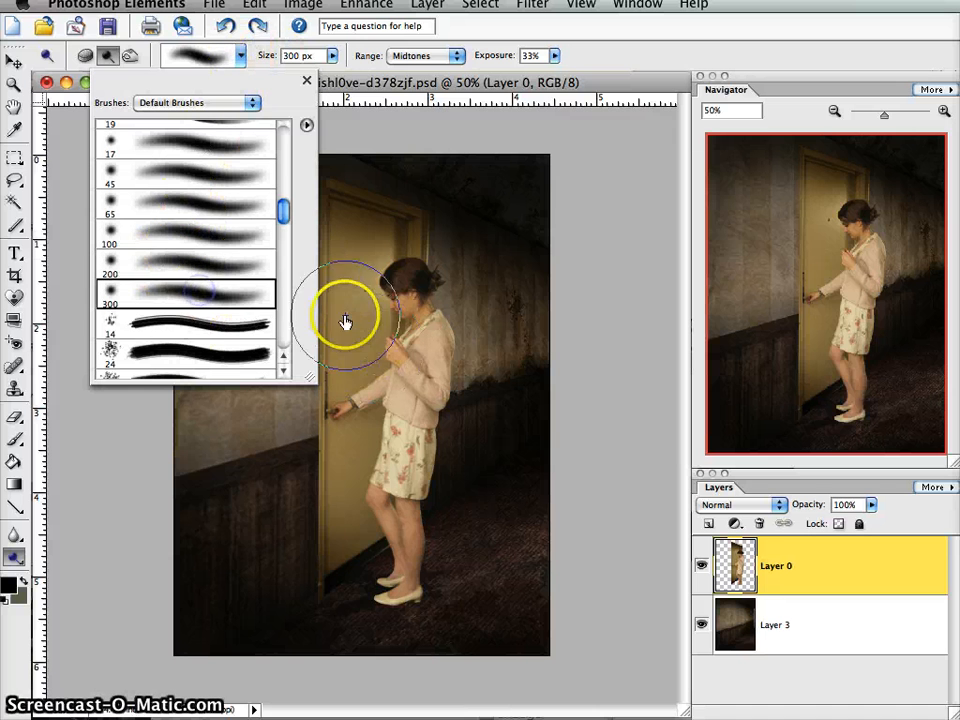
pyautogui.click(241, 57)
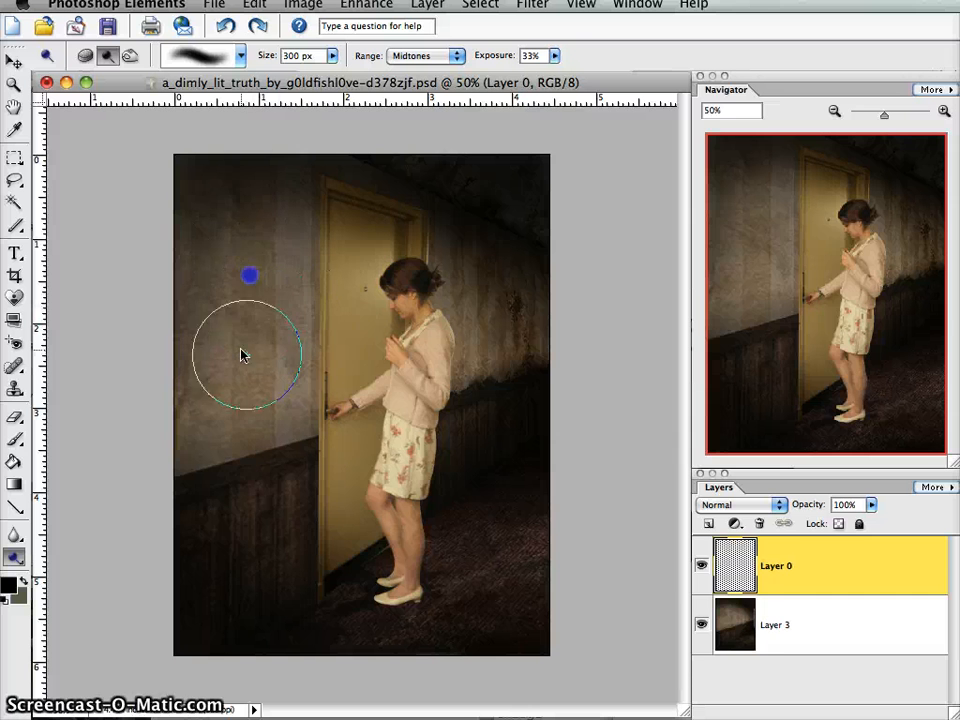
# Step: Dodge the wall beside and behind the door on Layer 3 to lighten it
pyautogui.click(773, 616)
pyautogui.click(333, 327)
pyautogui.moveTo(333, 327)
pyautogui.mouseDown()
pyautogui.moveTo(251, 264)
pyautogui.moveTo(258, 400)
pyautogui.moveTo(334, 415)
pyautogui.moveTo(375, 453)
pyautogui.moveTo(411, 403)
pyautogui.mouseUp()
# Step: Dodge the door's handle side on Layer 0 to match the lightened wall
pyautogui.click(796, 566)
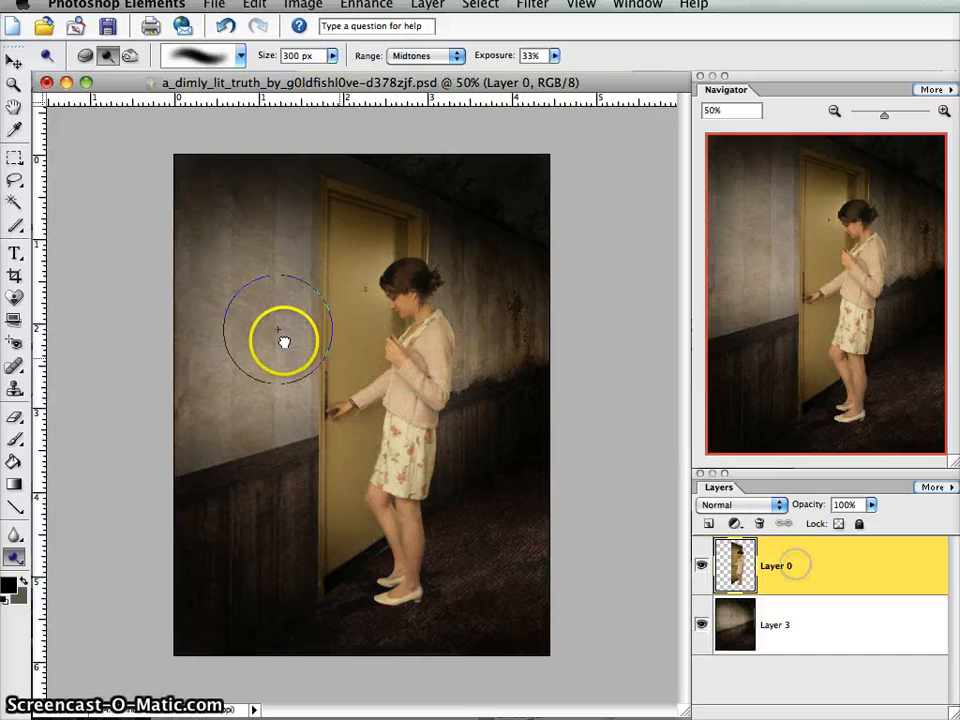
pyautogui.moveTo(283, 339)
pyautogui.mouseDown()
pyautogui.moveTo(257, 299)
pyautogui.moveTo(289, 377)
pyautogui.moveTo(297, 370)
pyautogui.mouseUp()
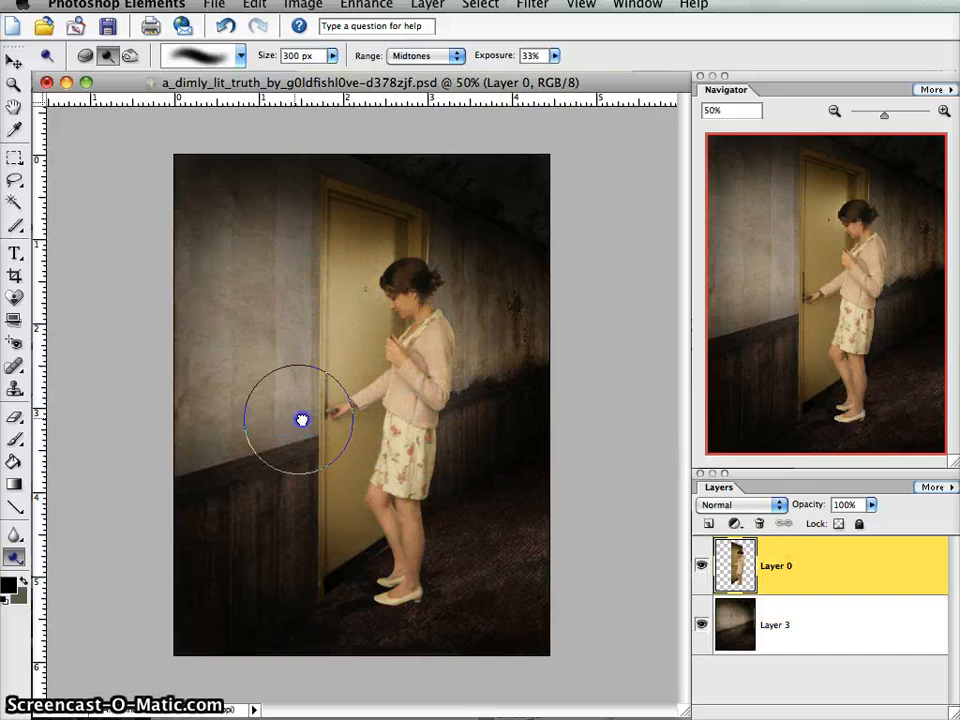